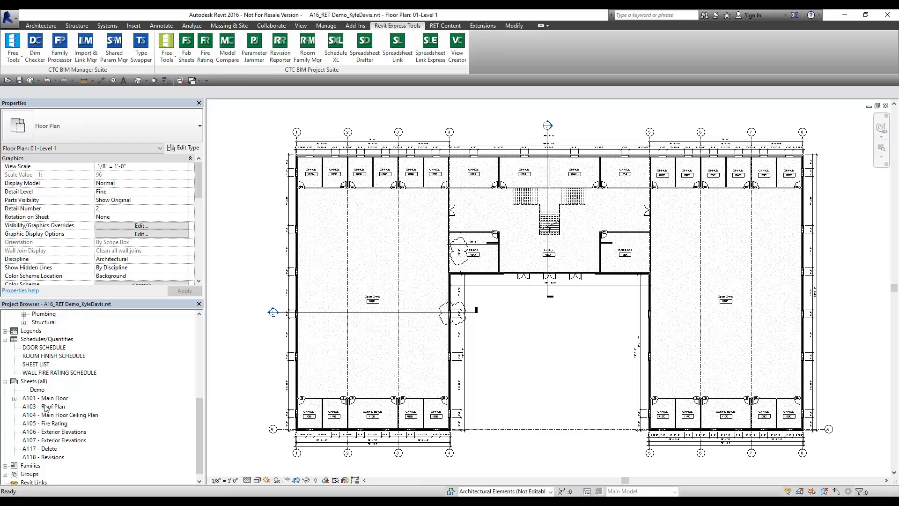
Open sheet A101 - Main Floor, check its Revision 1 schedule, and zoom to fit
double_click(46, 399)
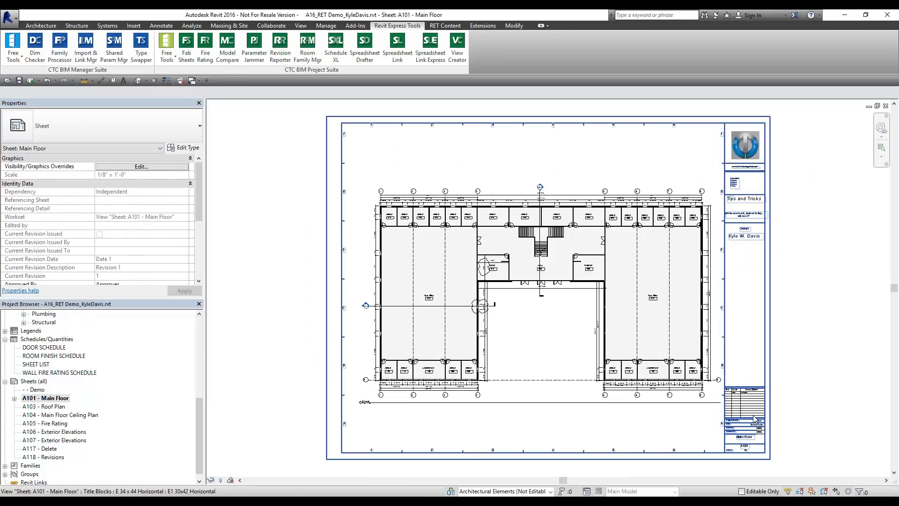
scroll(761, 414, "up", 5)
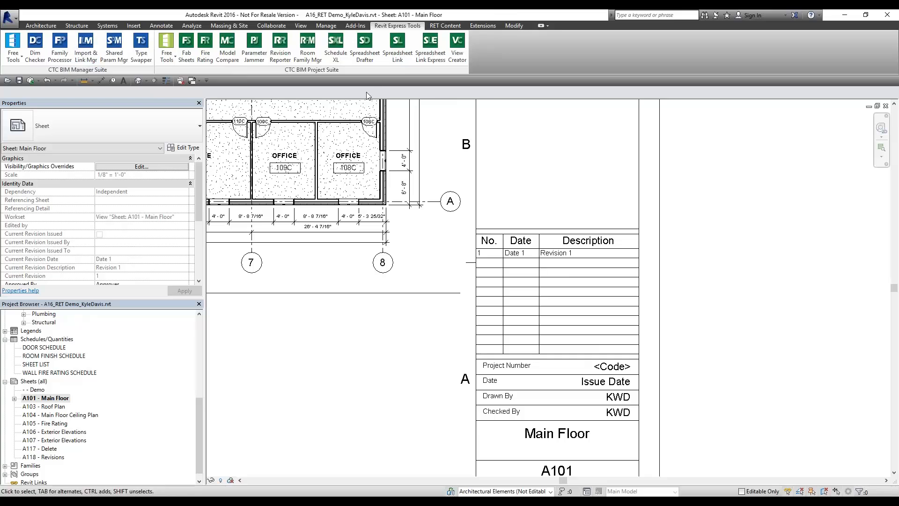
middle_click(354, 346)
middle_click(355, 346)
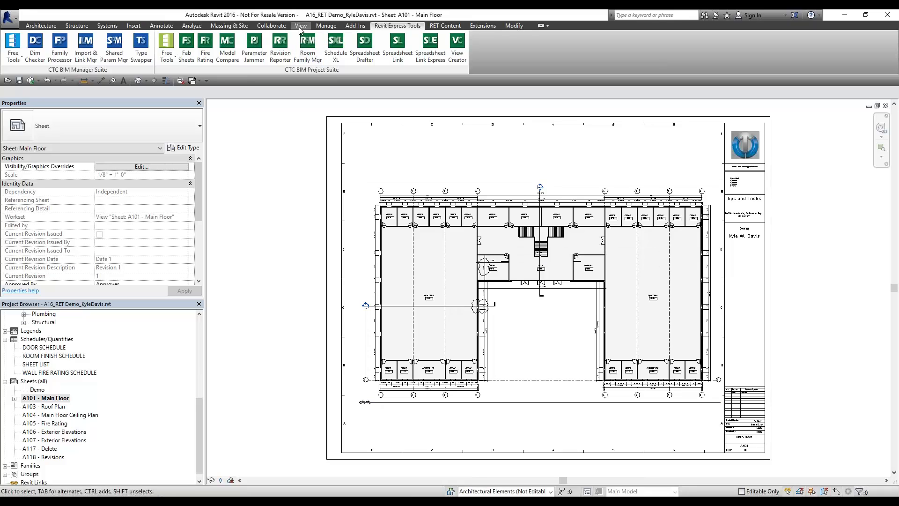
Start a revision cloud assigned to Seq. 2 - Revision 2
left_click(161, 26)
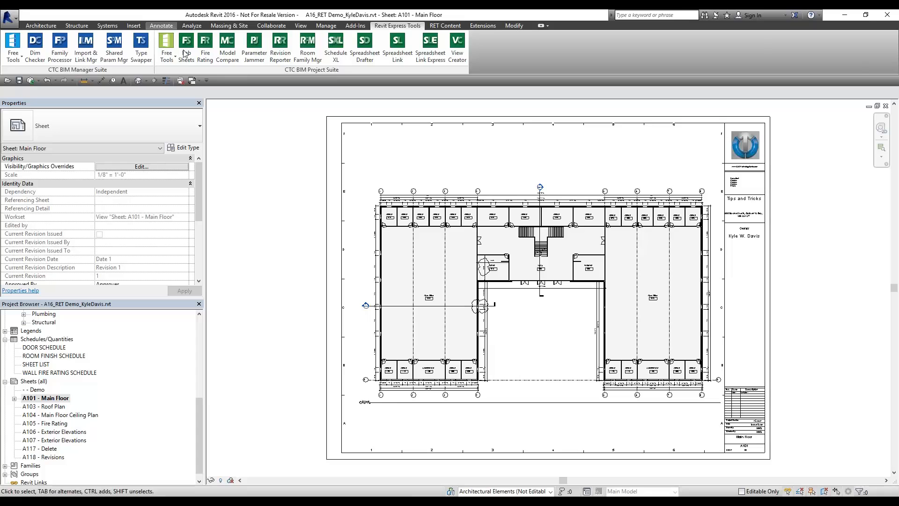
left_click(329, 49)
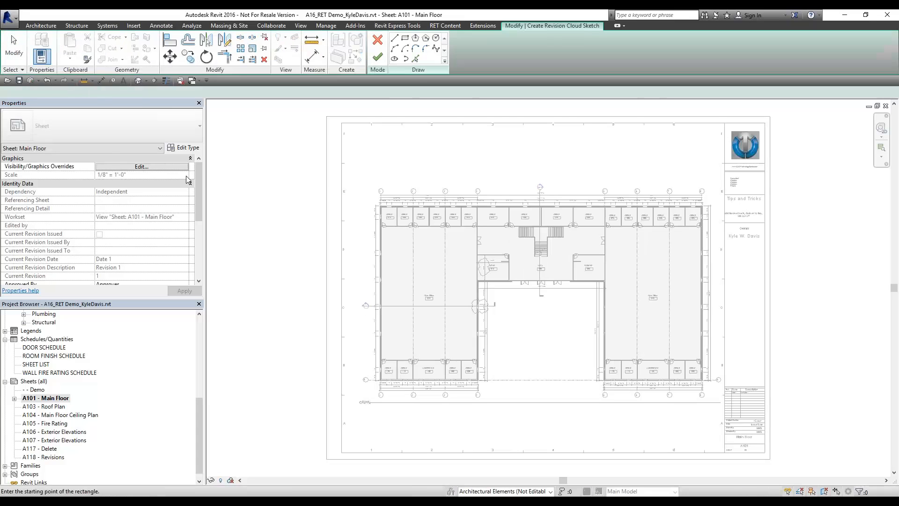
left_click(137, 183)
left_click(137, 183)
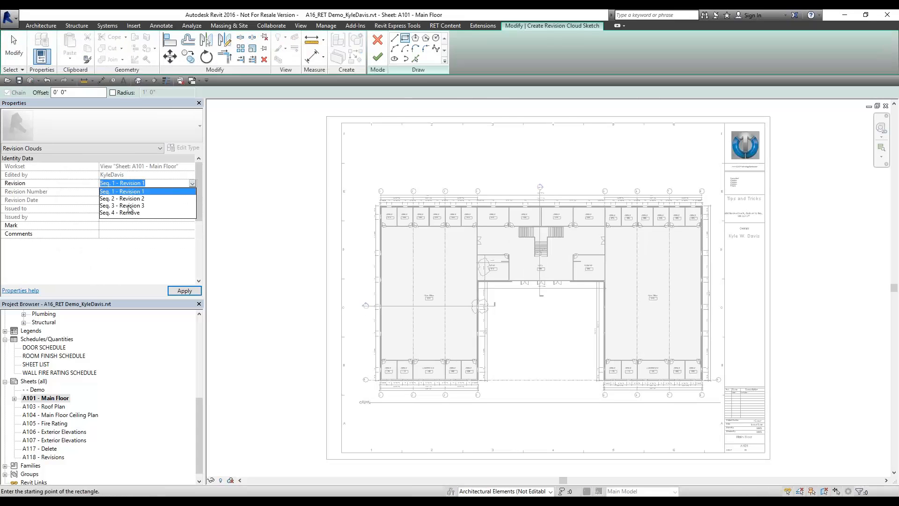
left_click(133, 199)
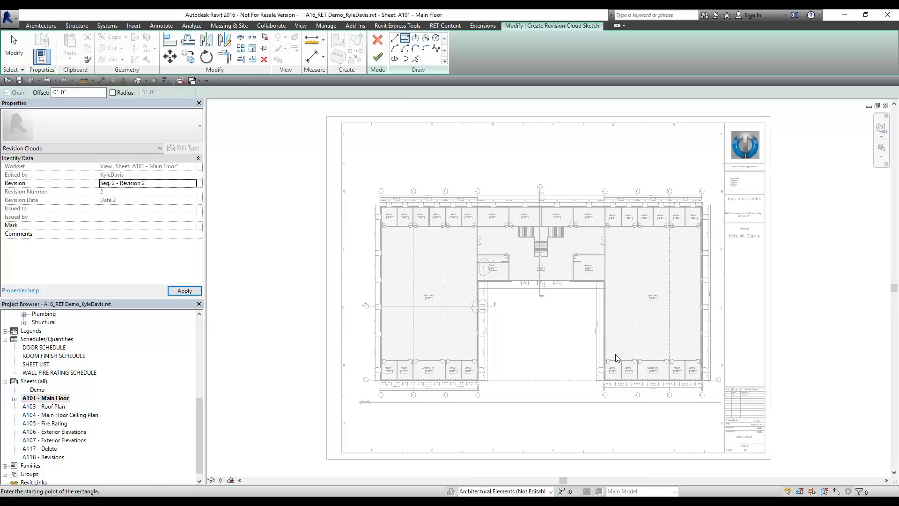
Draw a rectangular cloud at the sheet's lower right and finish the sketch
left_click(677, 421)
left_click(697, 439)
scroll(719, 454, "up", 2)
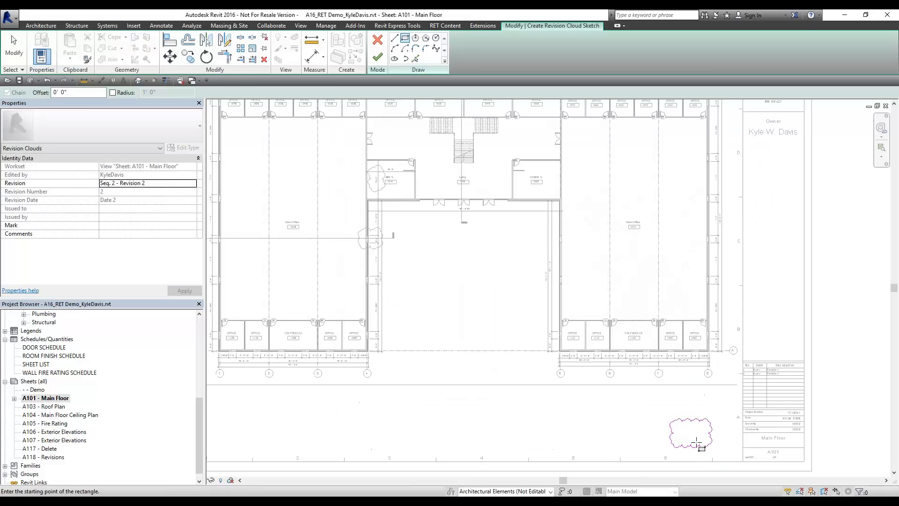
middle_click_drag(718, 454, 638, 415)
left_click(378, 57)
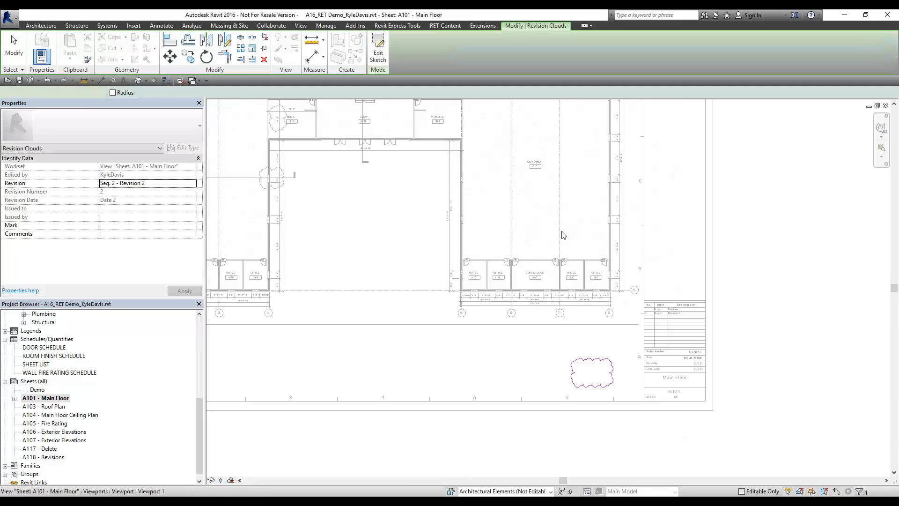
scroll(667, 318, "up", 4)
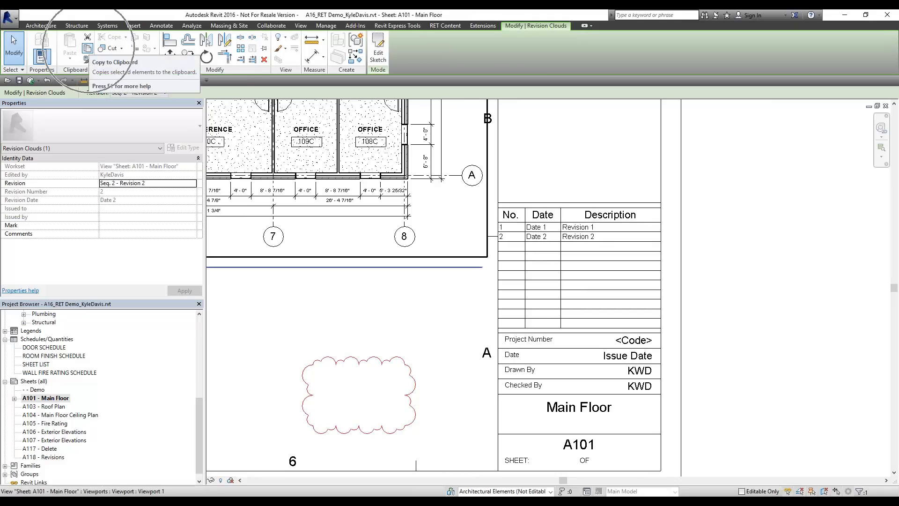
Copy the cloud and paste it aligned onto sheets A103 through A118
left_click(87, 48)
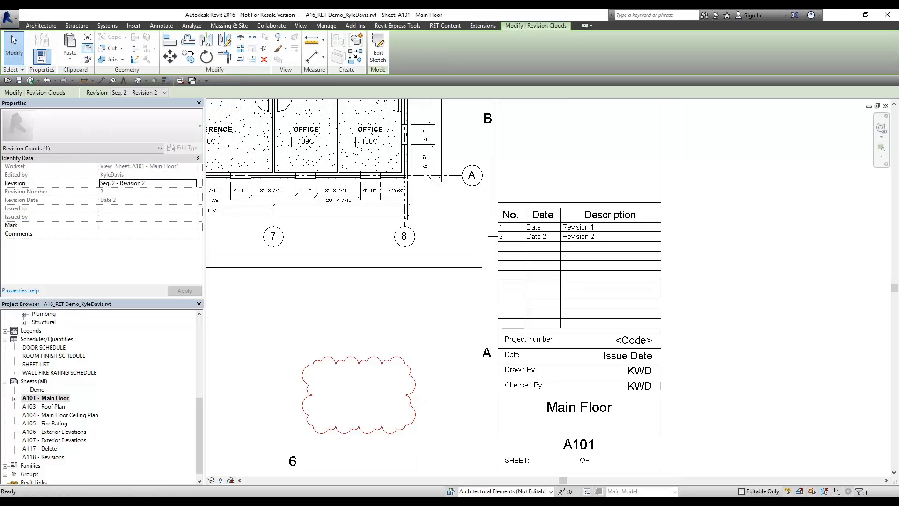
left_click(69, 61)
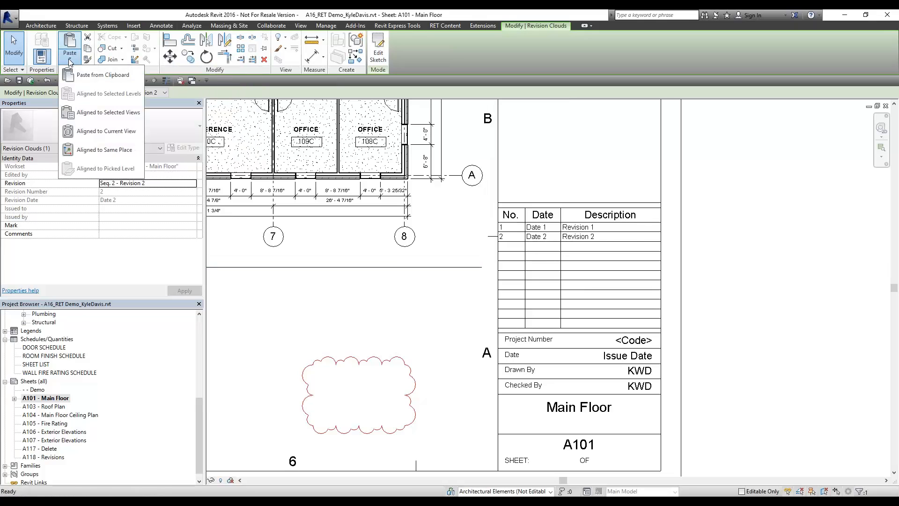
left_click(108, 112)
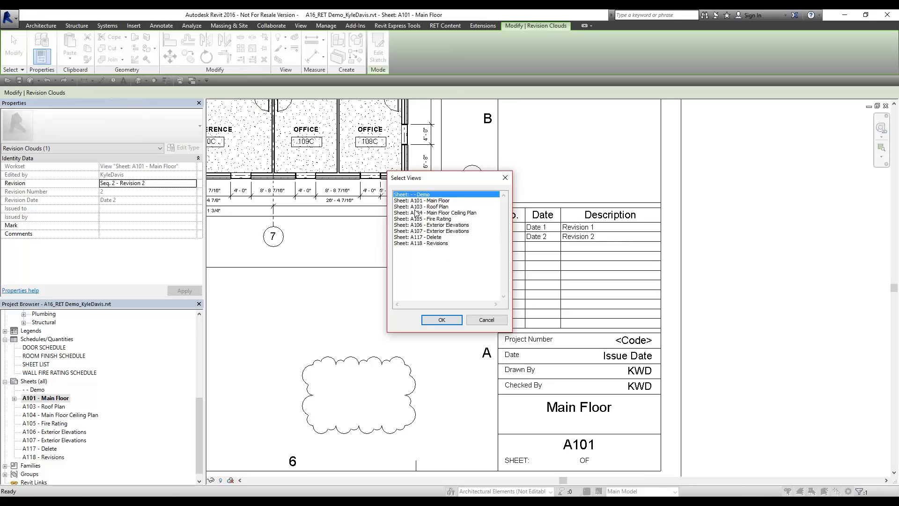
left_click(434, 201)
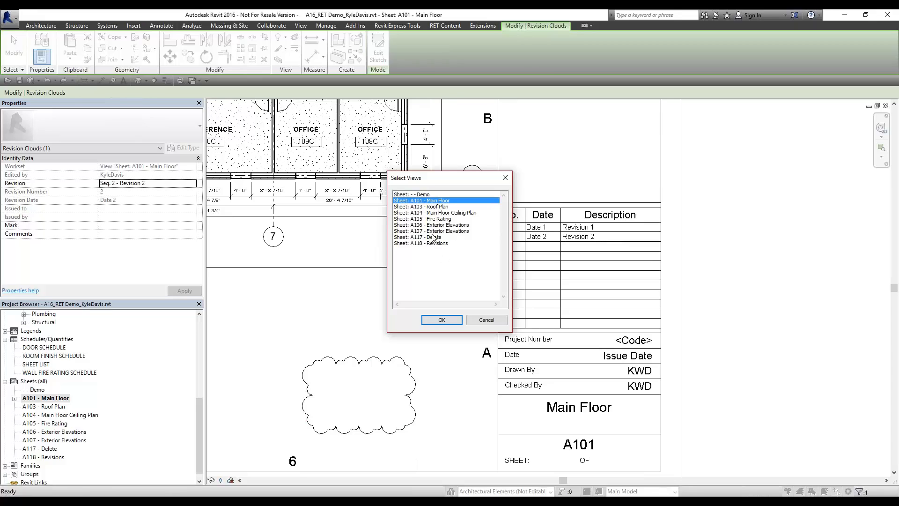
left_click(436, 243, "shift")
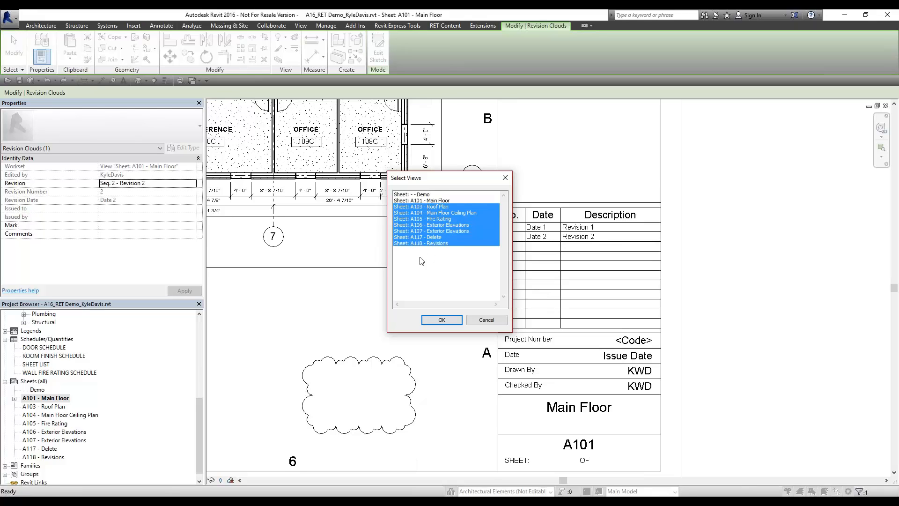
left_click(434, 322)
left_click(436, 325)
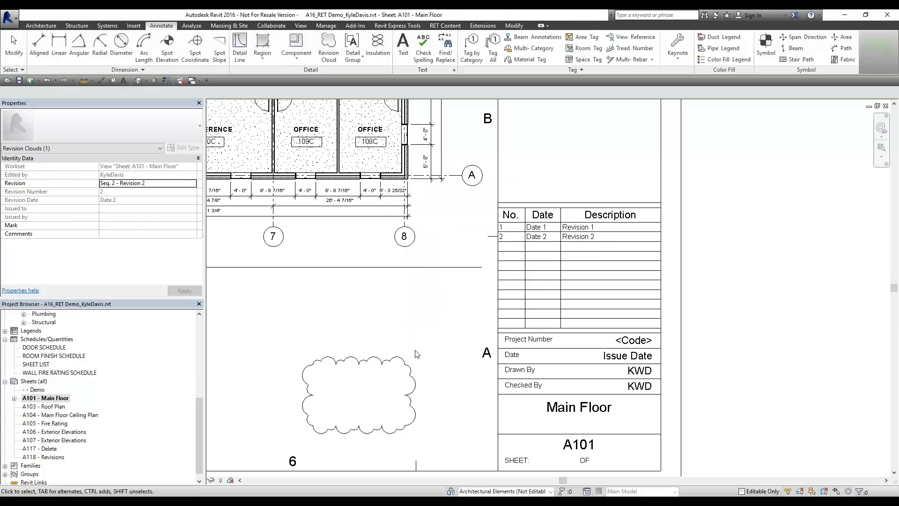
double_click(50, 407)
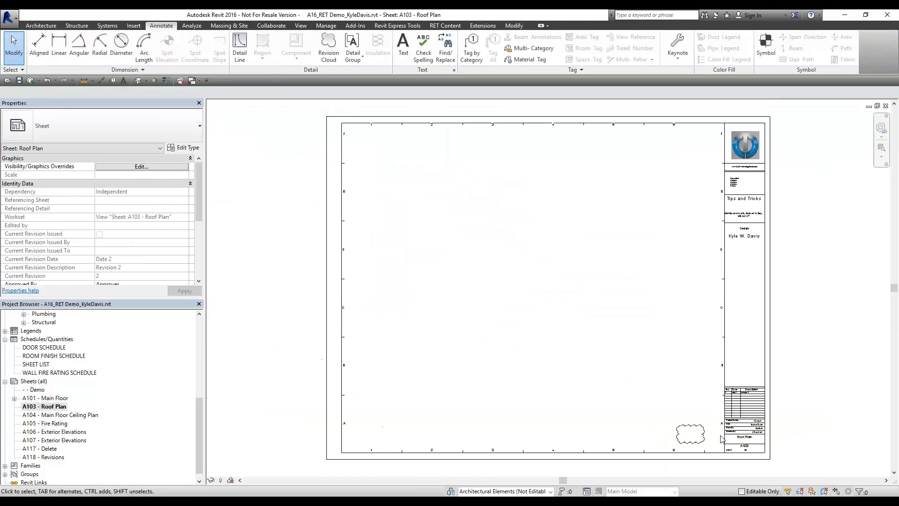
scroll(742, 397, "up", 5)
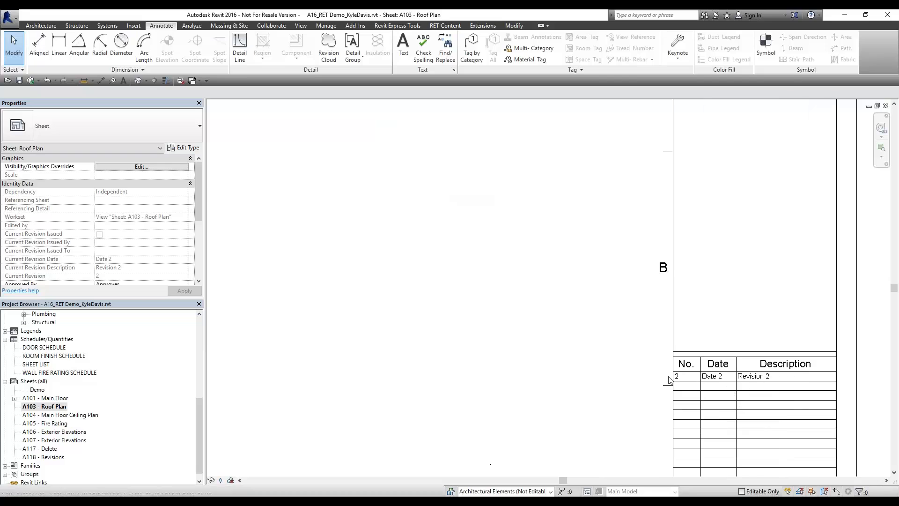
left_click(885, 106)
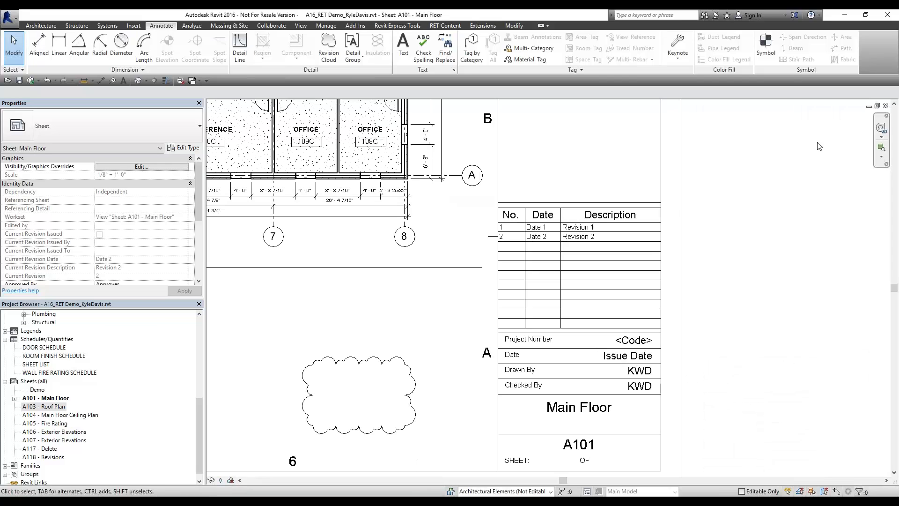
left_click(362, 366)
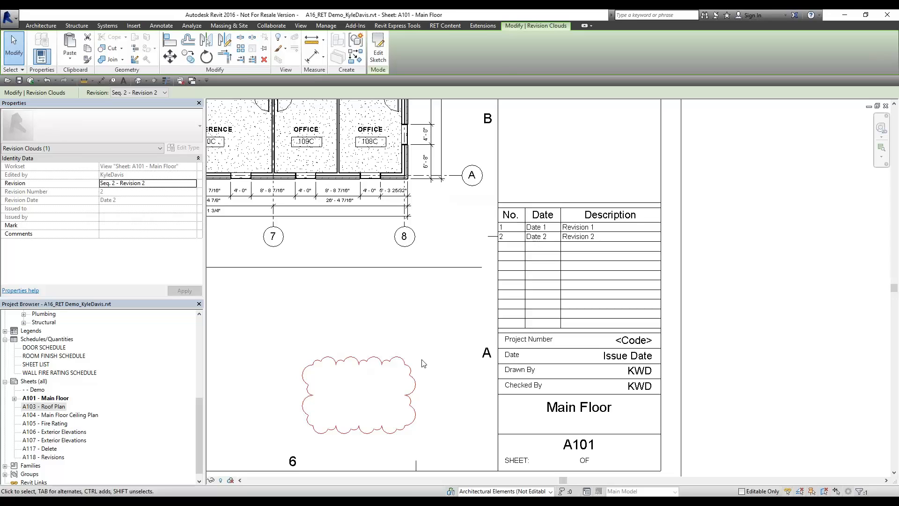
left_click(431, 341)
middle_click(412, 324)
middle_click(412, 324)
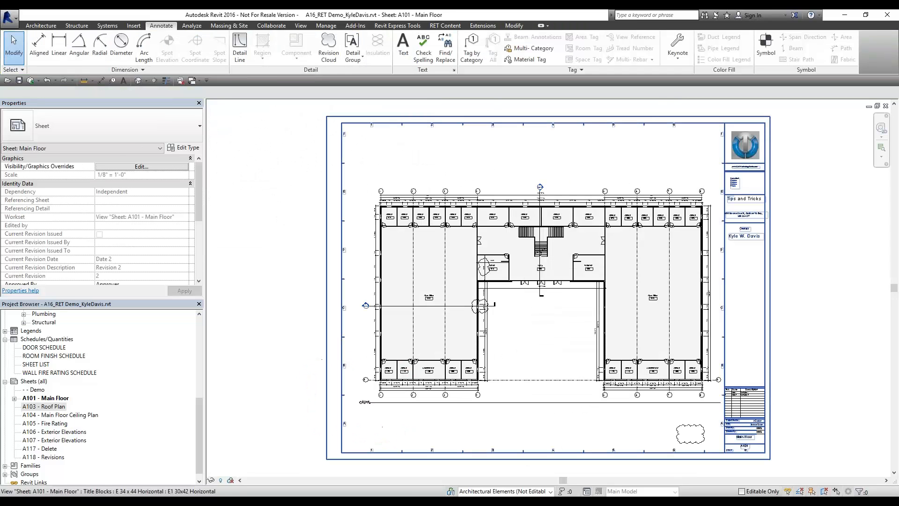
left_click(397, 26)
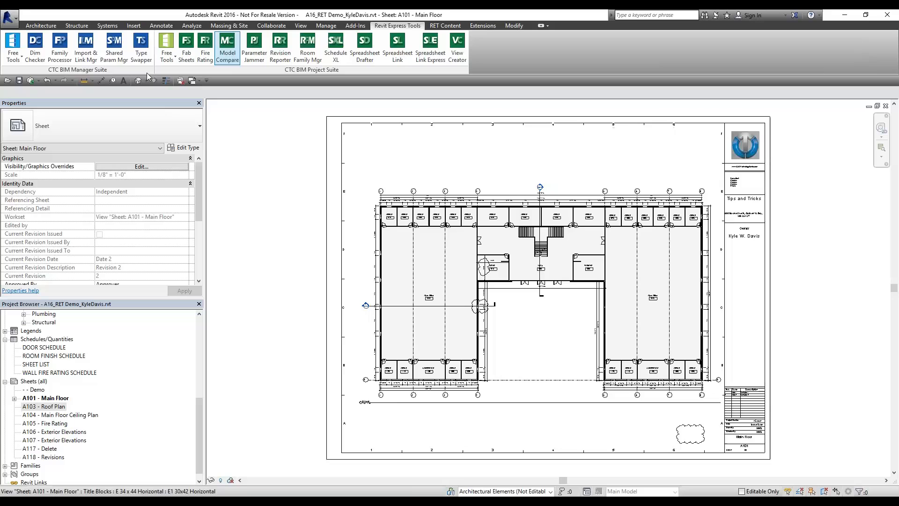
Run Revision Cloud Remover with Keep Revisions on Sheet checked to delete the clouds
left_click(13, 53)
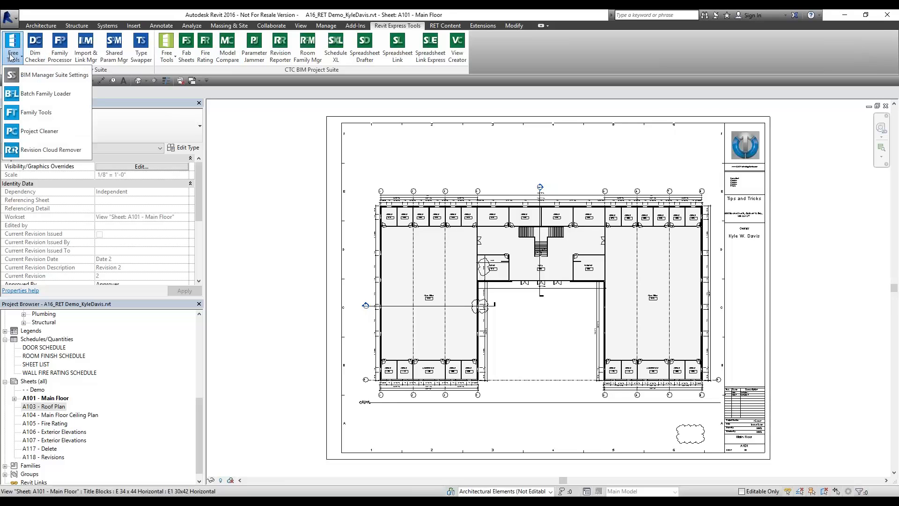
left_click(37, 151)
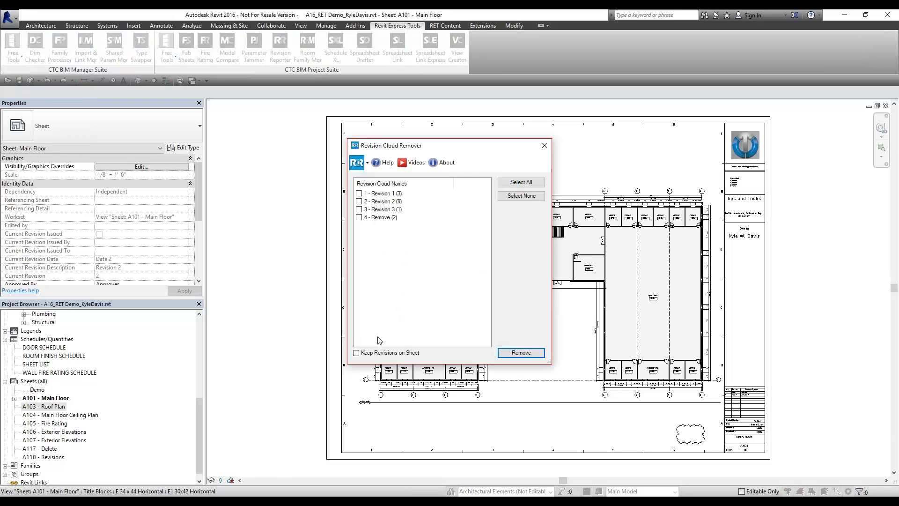
left_click(361, 355)
left_click(535, 354)
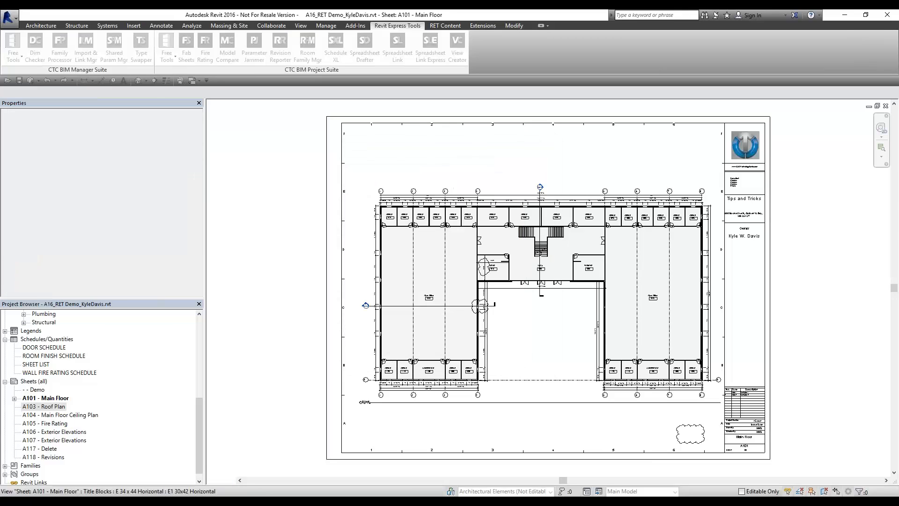
Open sheets A103 - Roof Plan and A104 - Main Floor Ceiling Plan to check their revision lists
scroll(725, 440, "up", 3)
middle_click_drag(724, 440, 502, 360)
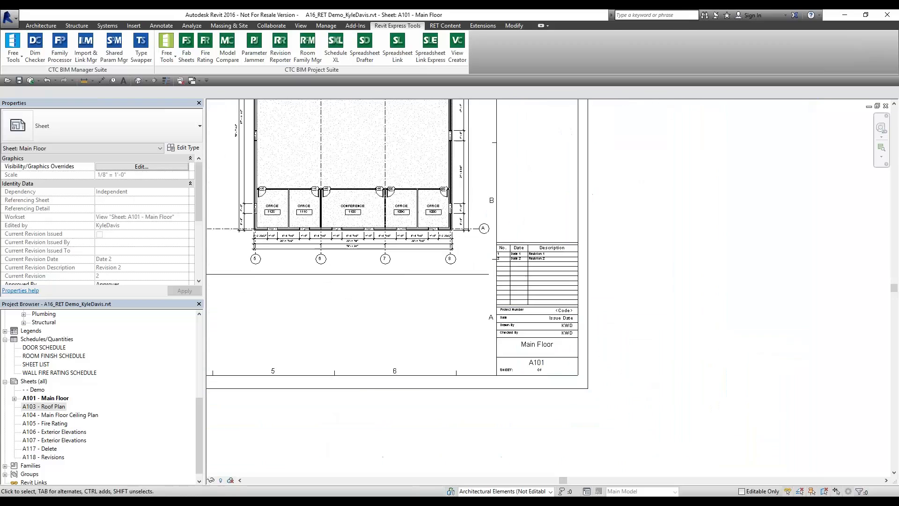
scroll(445, 345, "up", 2)
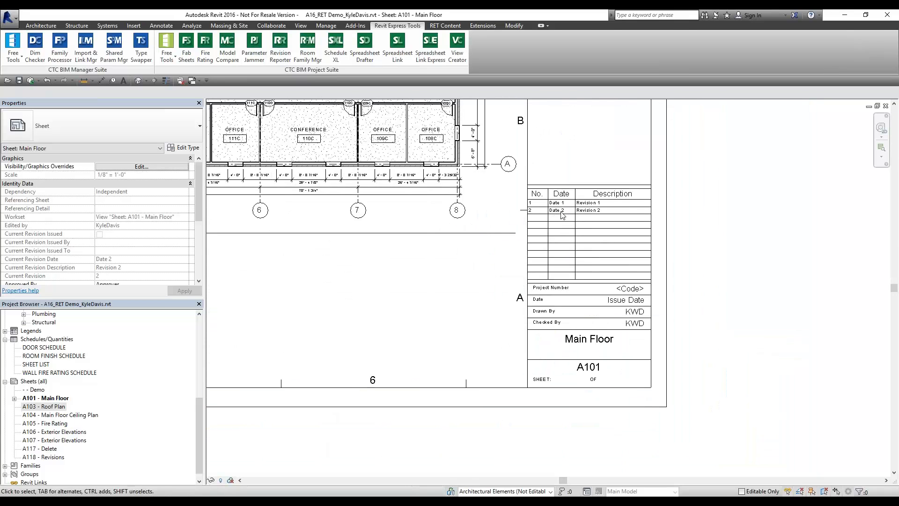
double_click(53, 407)
scroll(759, 404, "up", 3)
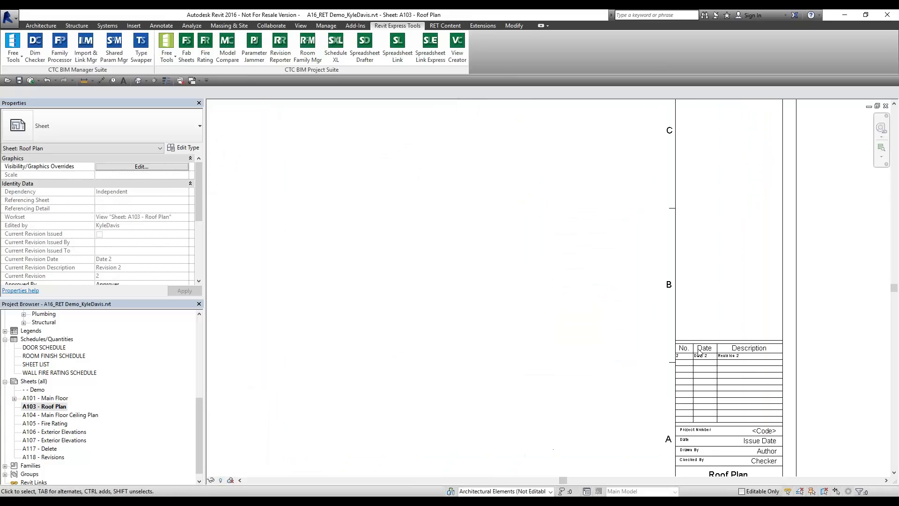
double_click(49, 414)
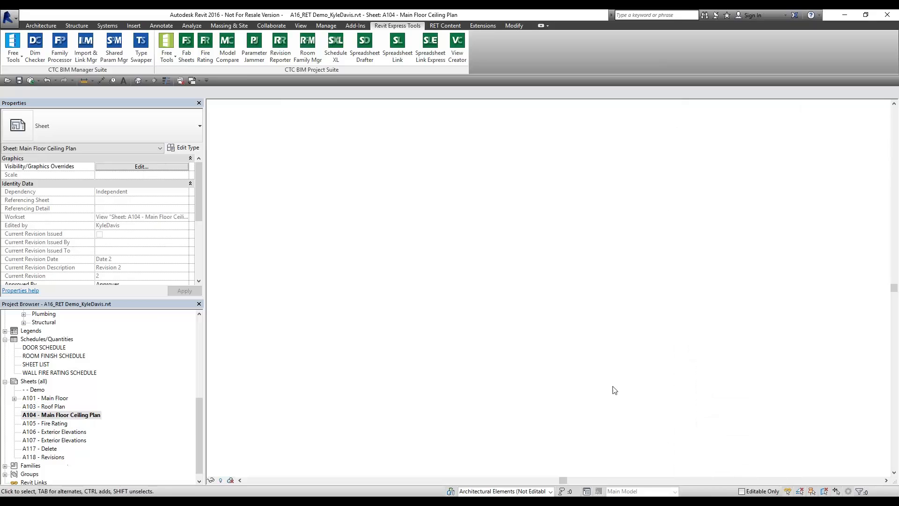
scroll(620, 395, "up", 2)
middle_click_drag(621, 395, 414, 274)
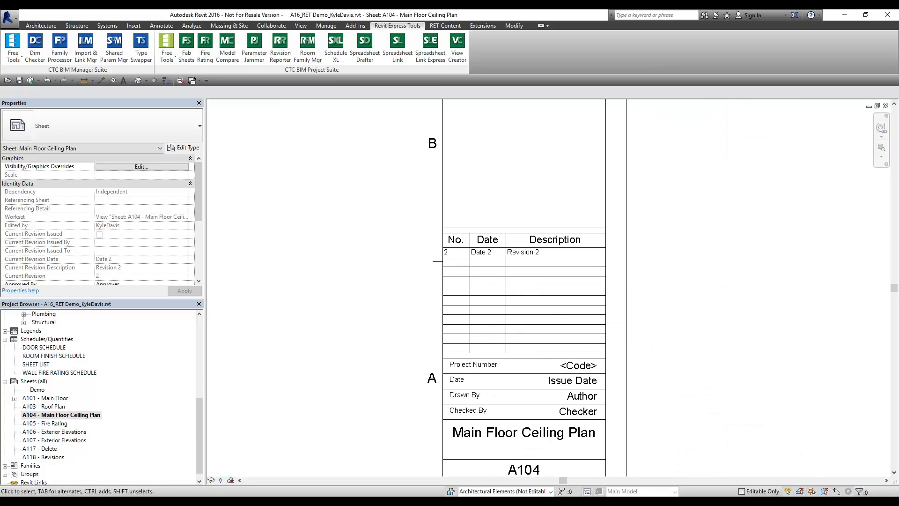
scroll(515, 279, "down", 3)
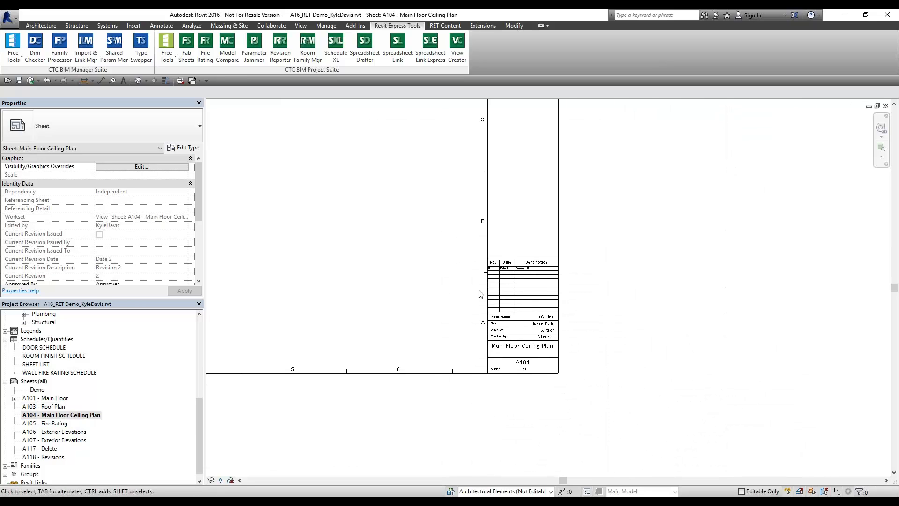
Close the A104 and A103 sheets and fit A101 - Main Floor in view
left_click(885, 106)
middle_click(588, 241)
middle_click(588, 241)
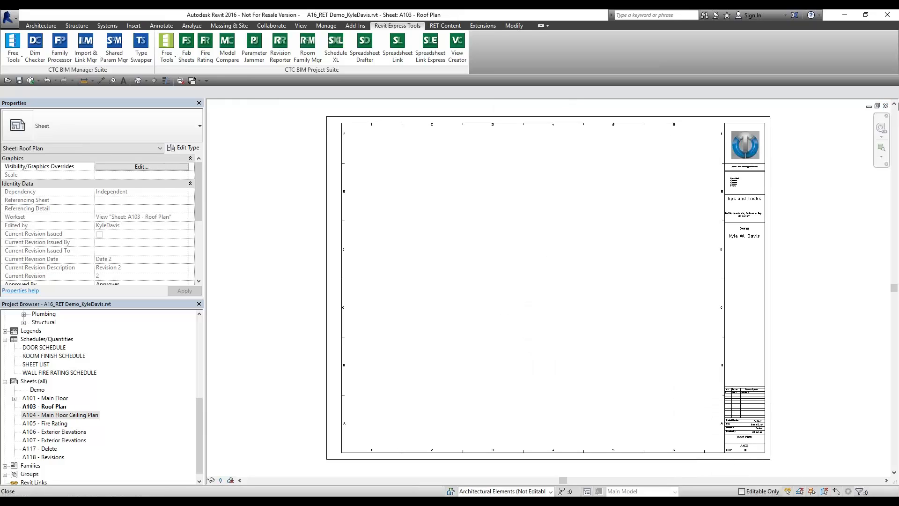
left_click(885, 106)
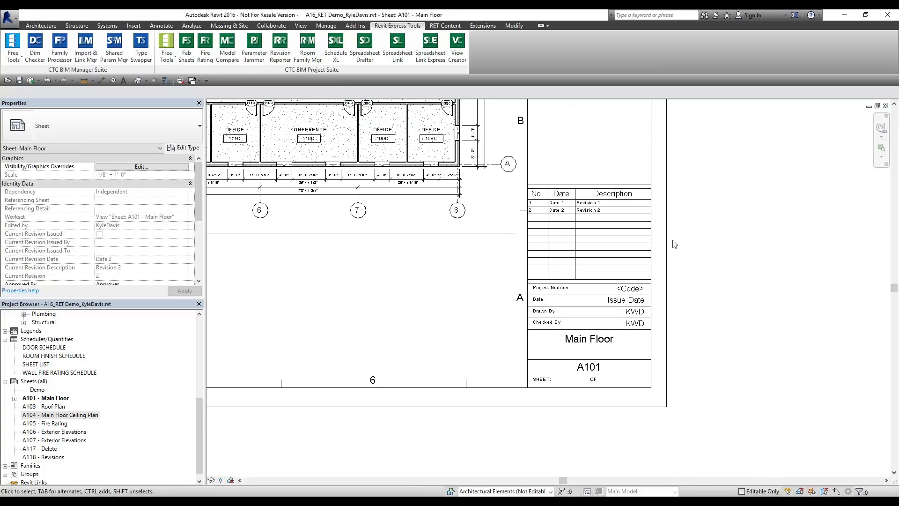
middle_click(407, 322)
middle_click(406, 322)
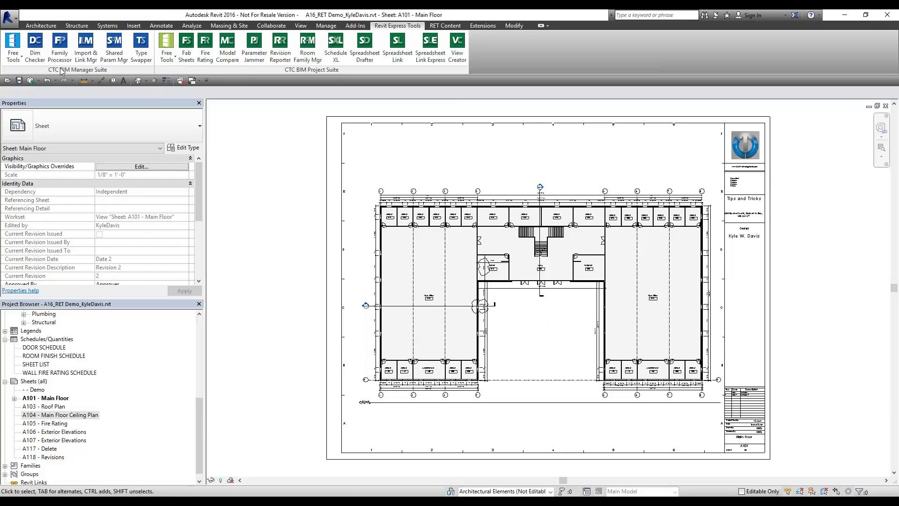
left_click(14, 55)
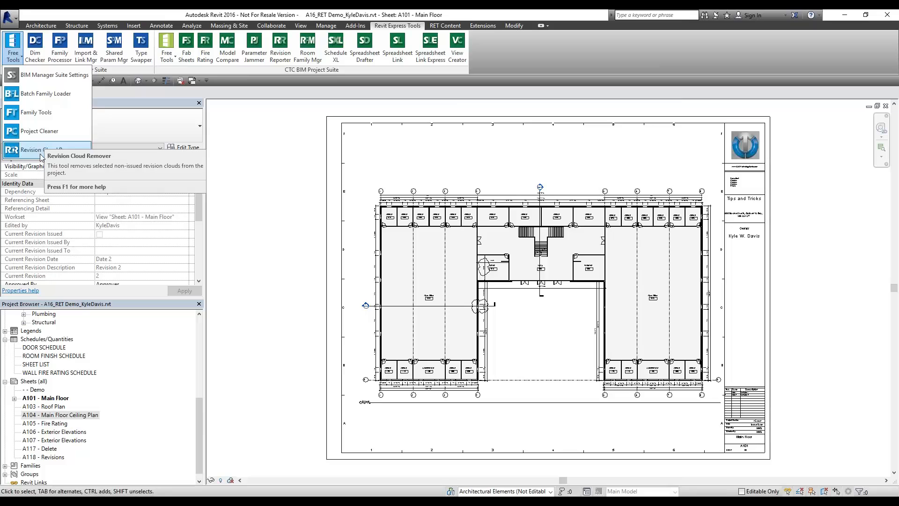
left_click(433, 165)
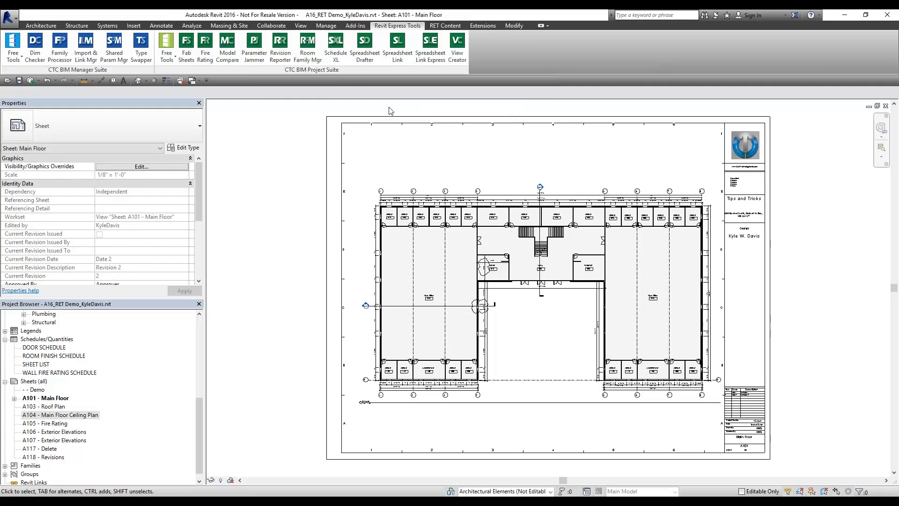
left_click(37, 339)
scroll(56, 342, "up", 5)
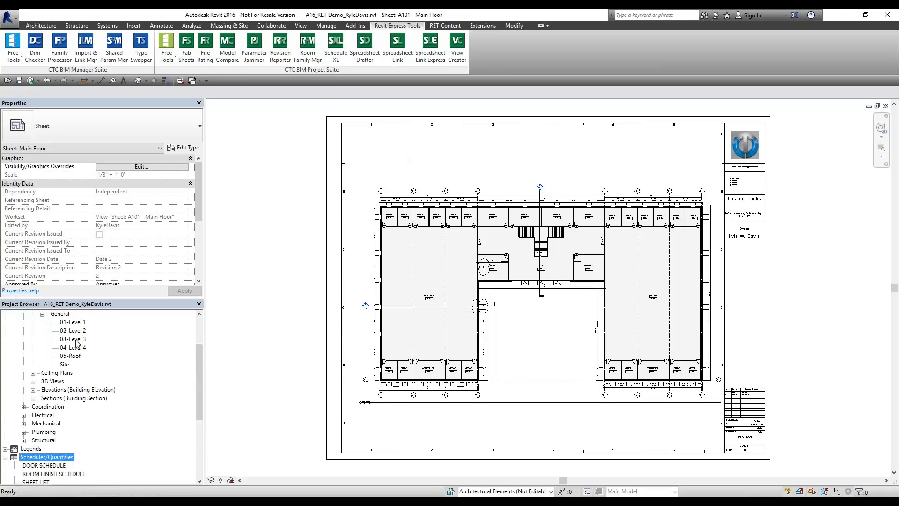
scroll(77, 344, "up", 1)
On the 01-Level 1 plan, start Renumbering for rooms with start number 201
double_click(73, 348)
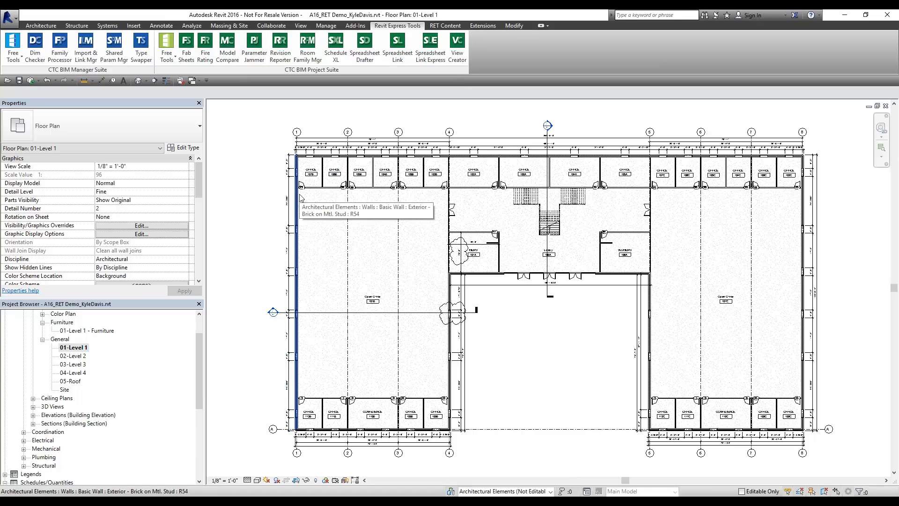
left_click(166, 49)
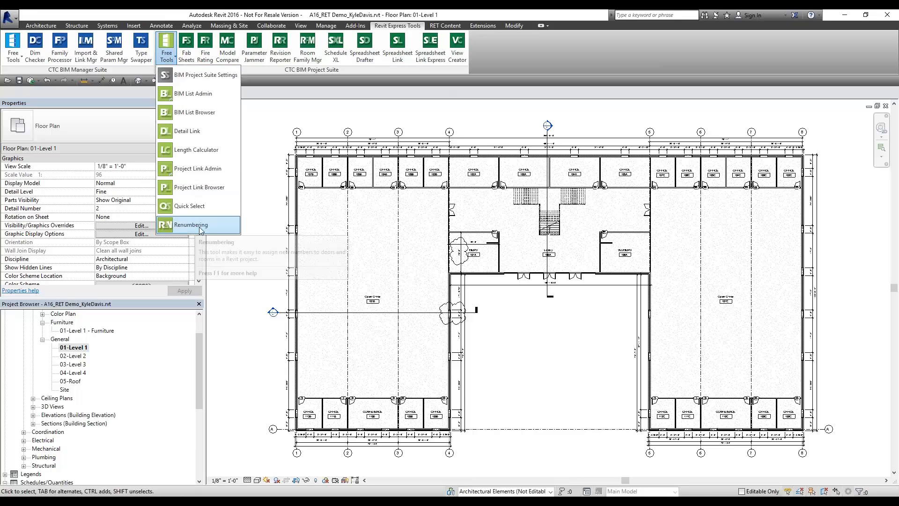
left_click(217, 229)
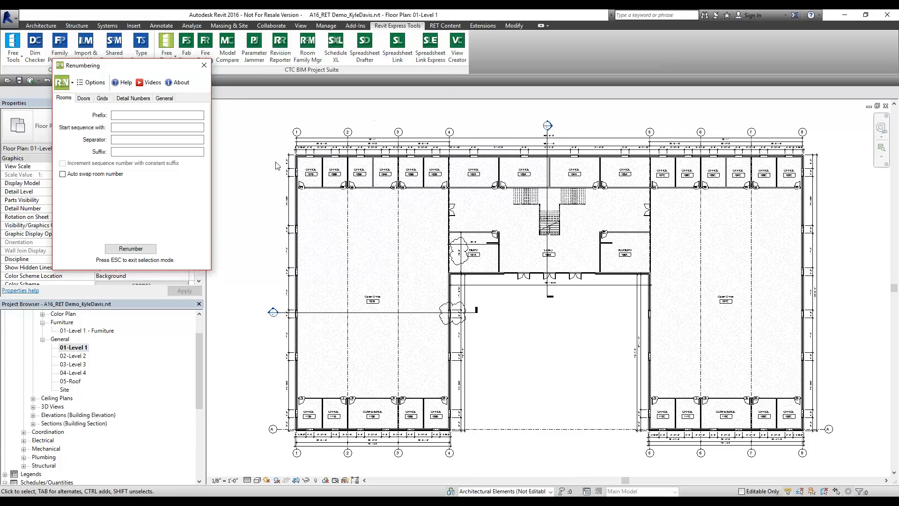
scroll(304, 173, "up", 5)
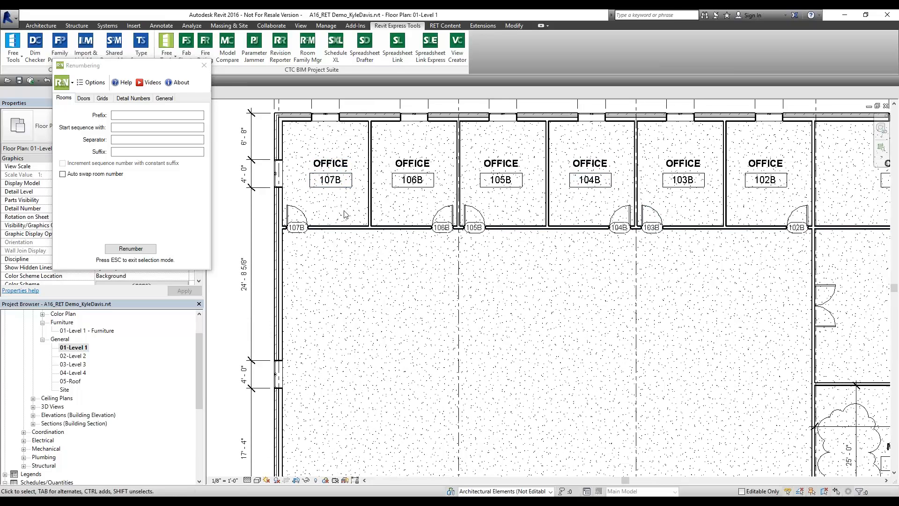
left_click(70, 101)
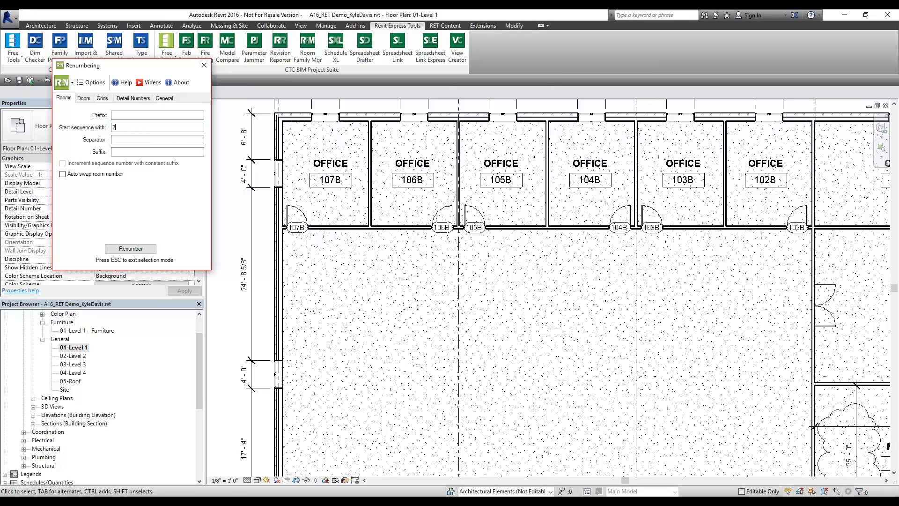
Renumber upper-row offices 107B through 102B as 201 to 206
left_click(131, 248)
left_click(314, 197)
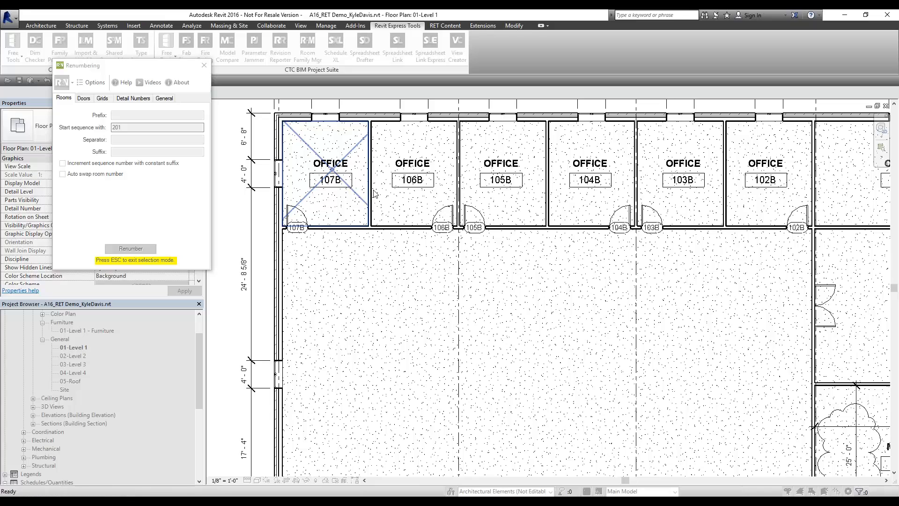
left_click(412, 197)
left_click(487, 188)
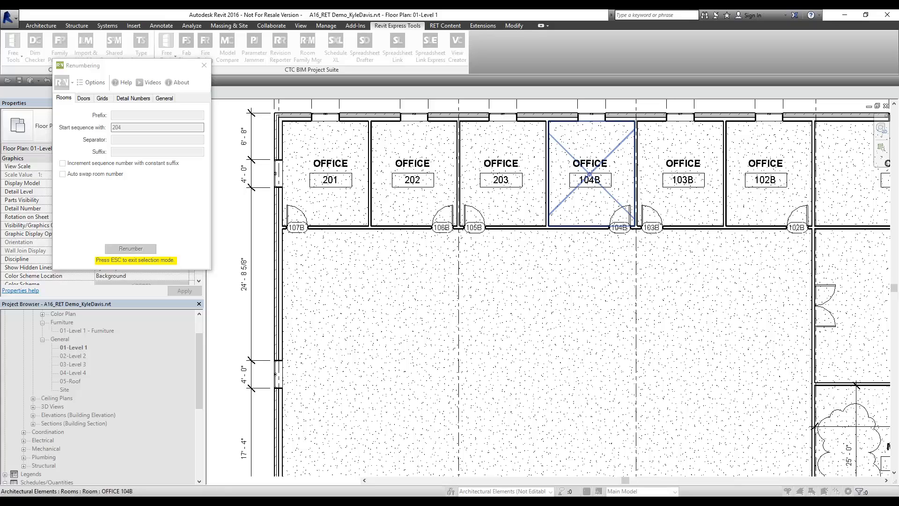
left_click(573, 195)
left_click(675, 187)
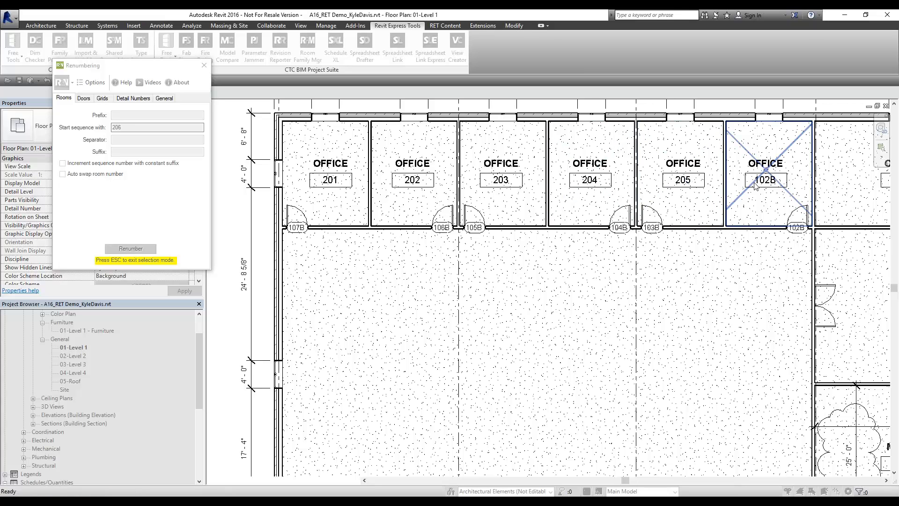
left_click(747, 202)
Renumber lower-row rooms 112B, 111B, 110B, 109B, 108B as 207 to 211
scroll(728, 267, "down", 3)
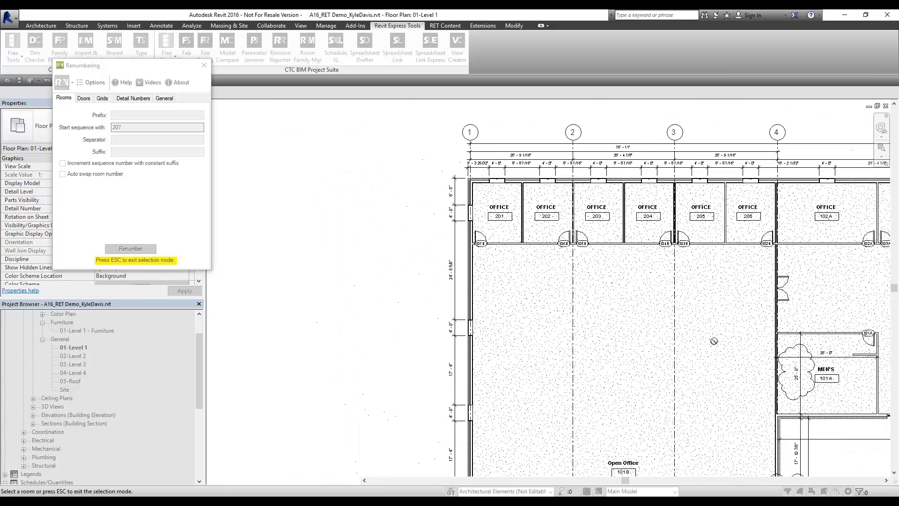
middle_click_drag(728, 267, 724, 258)
middle_click_drag(576, 459, 323, 105)
middle_click_drag(290, 328, 368, 276)
scroll(329, 285, "up", 3)
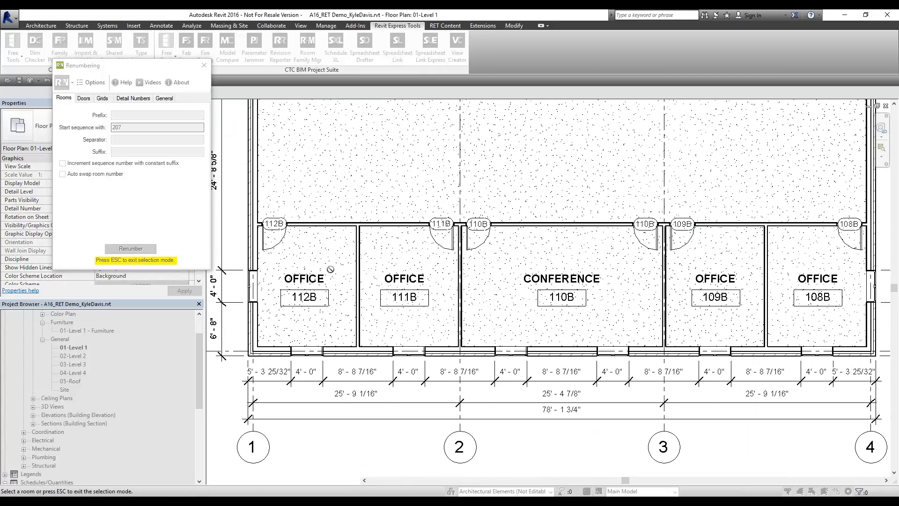
left_click(347, 260)
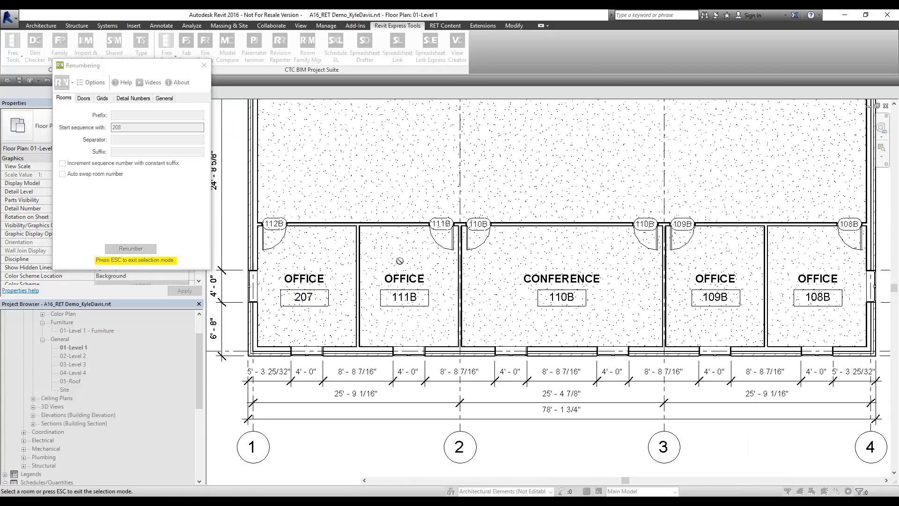
left_click(423, 271)
left_click(590, 263)
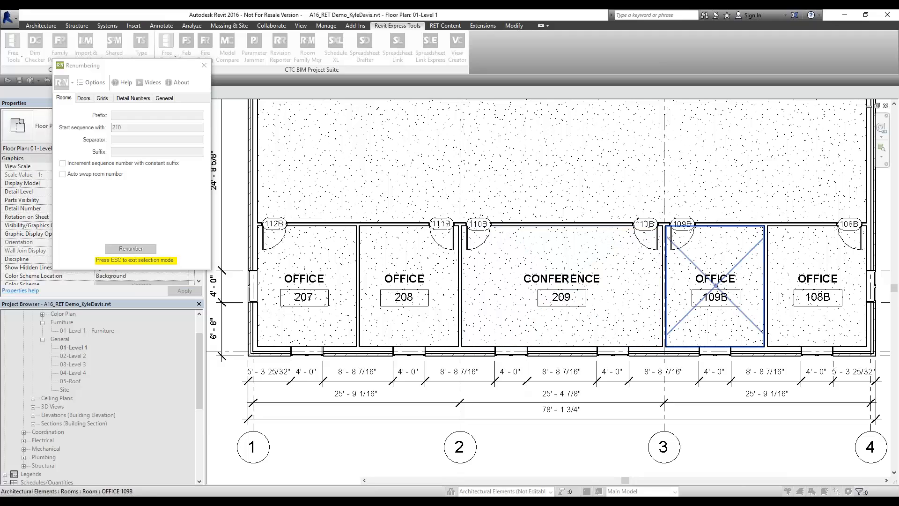
left_click(758, 266)
left_click(797, 270)
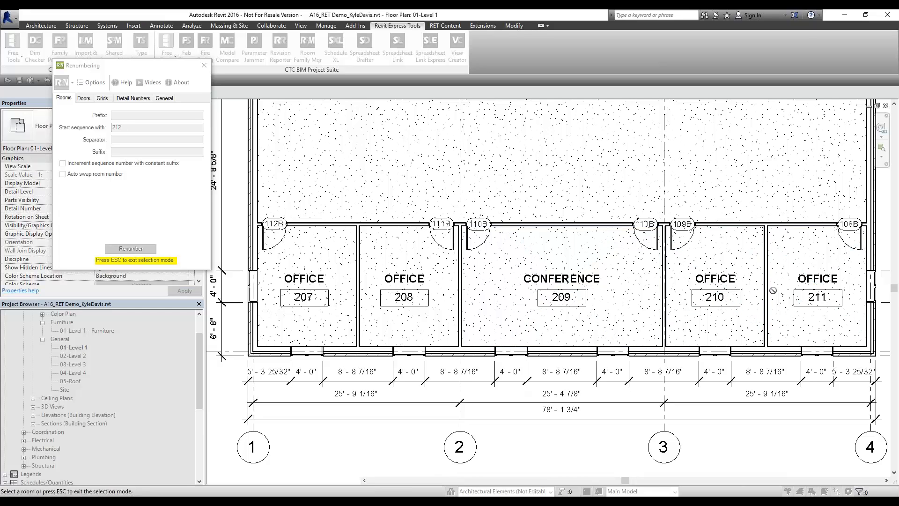
key("Escape")
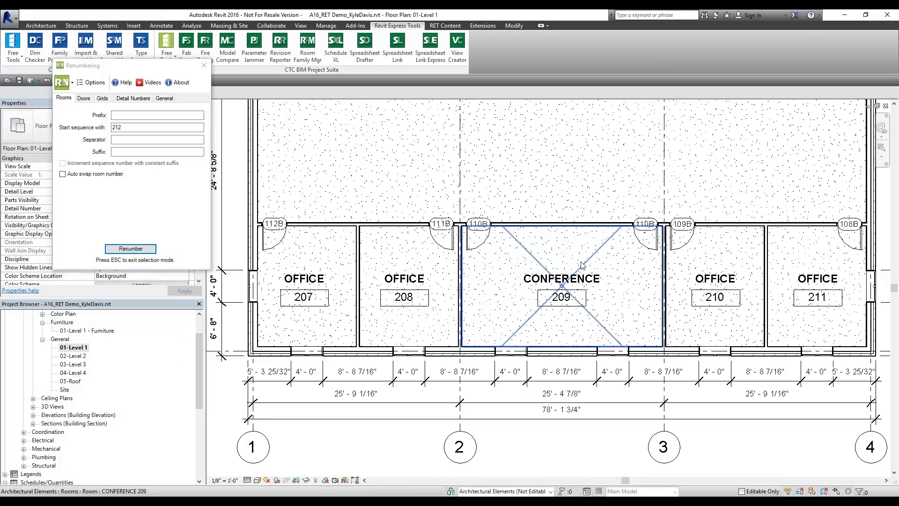
scroll(272, 252, "up", 1)
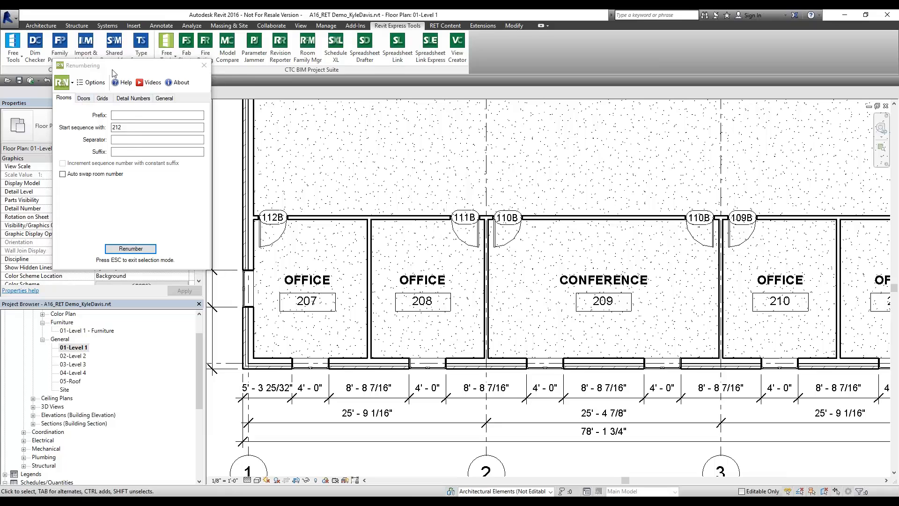
left_click(83, 98)
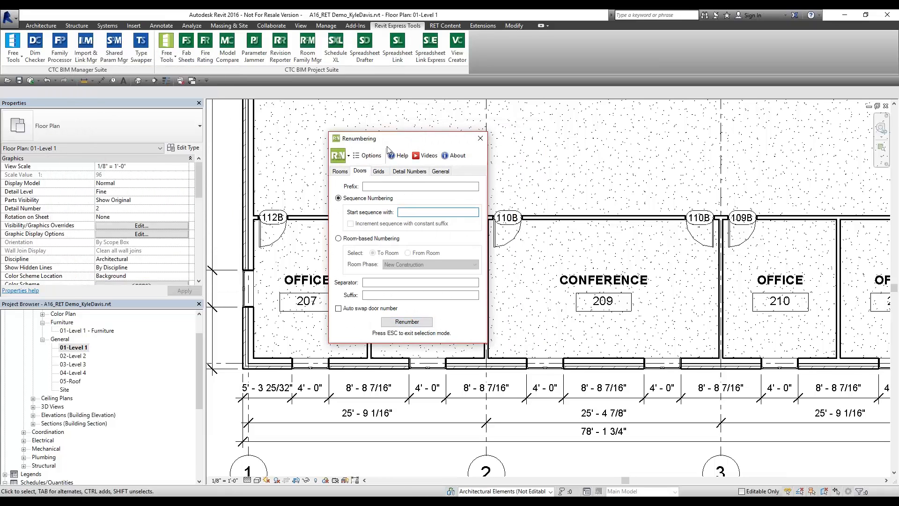
Set doors to Room-based Numbering, close Renumbering, and launch Spreadsheet Link
left_click(356, 238)
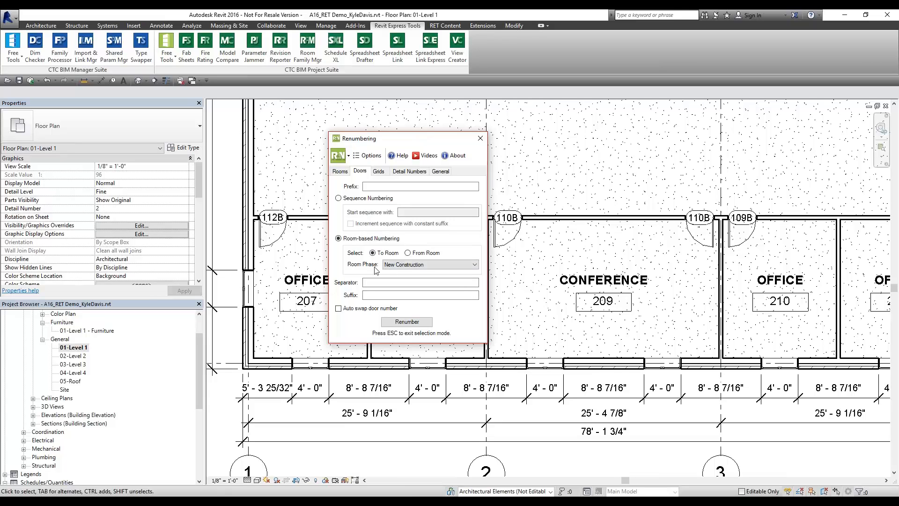
left_click(476, 138)
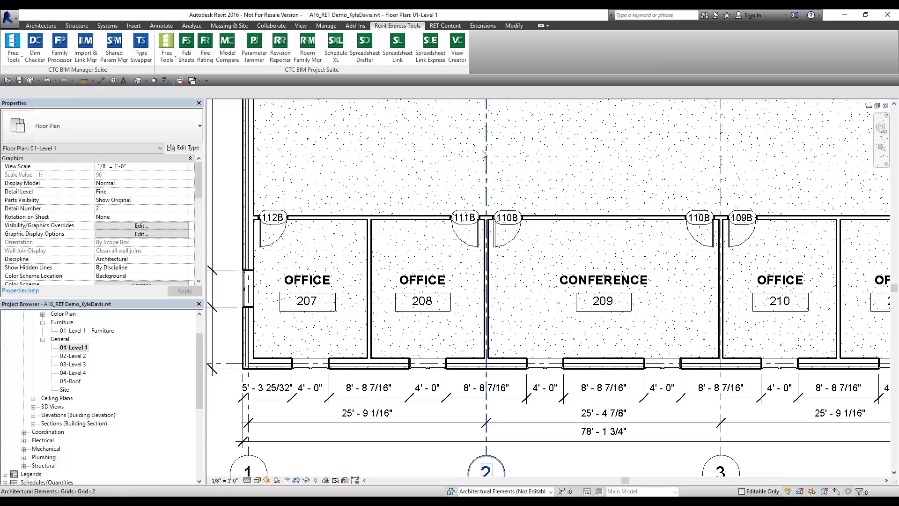
middle_click(485, 126)
middle_click(485, 125)
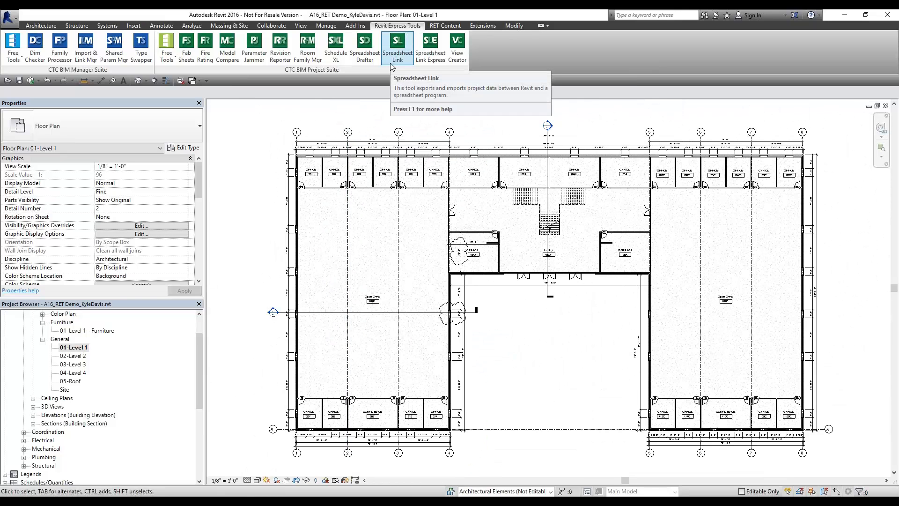
left_click(398, 55)
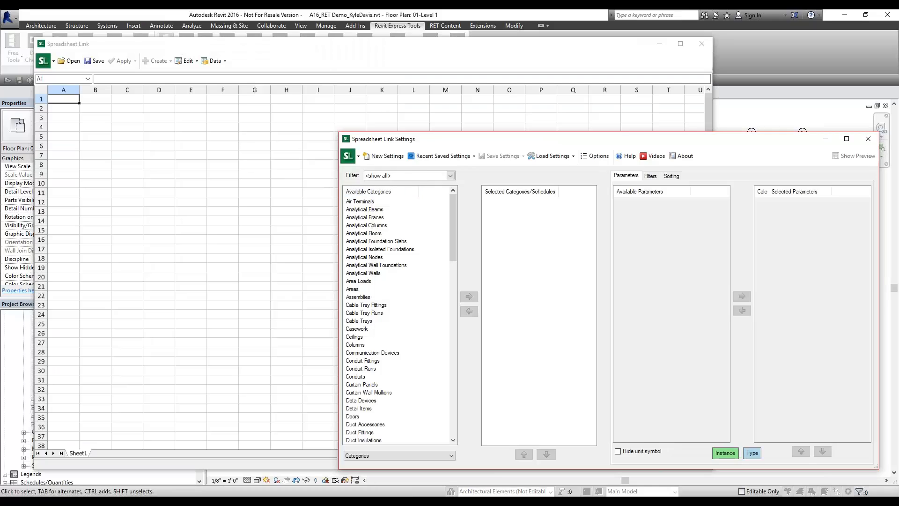
Add the Doors category to the Spreadsheet Link export
left_click(378, 234)
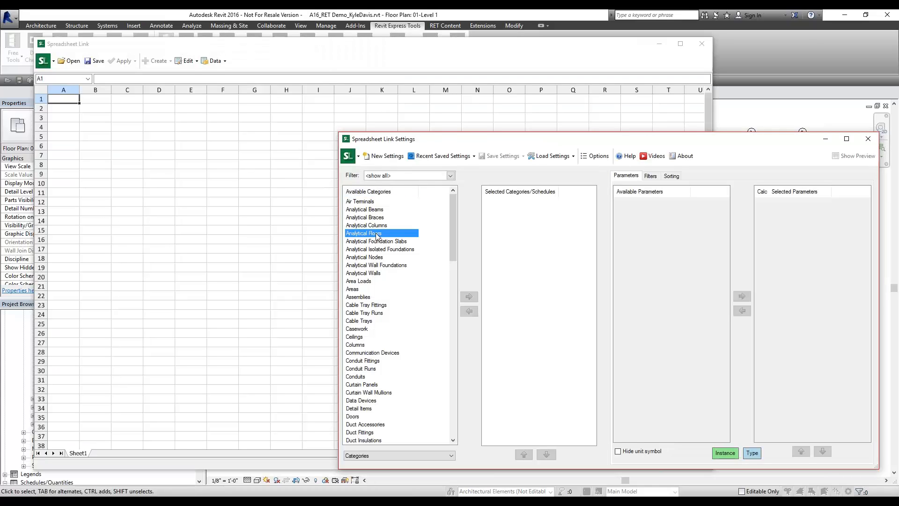
key("r")
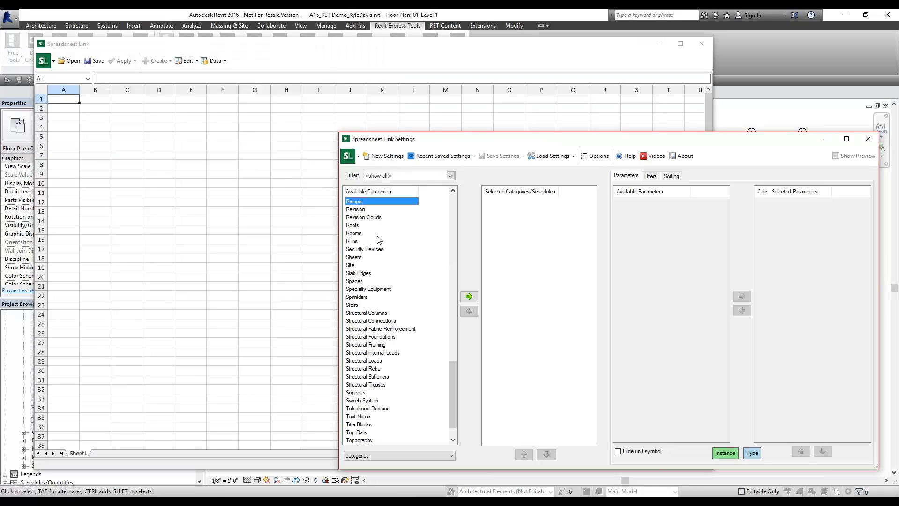
left_click(359, 274)
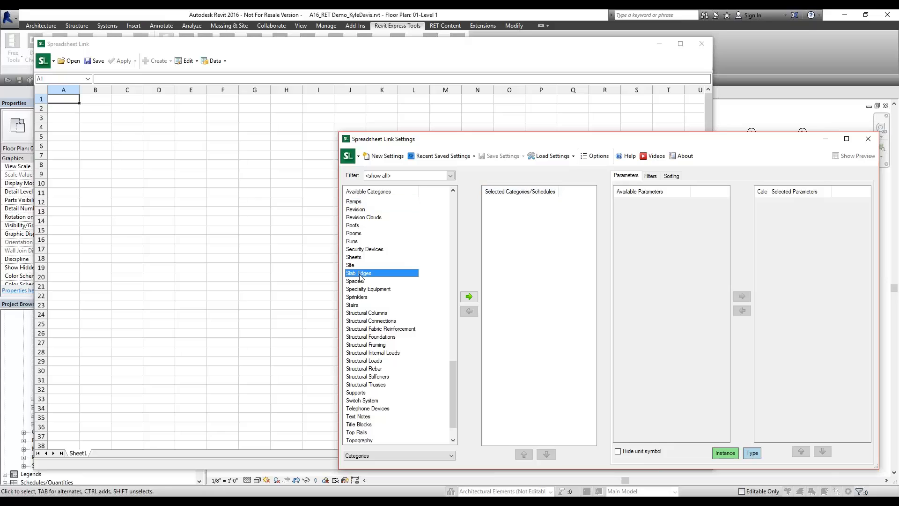
type("do")
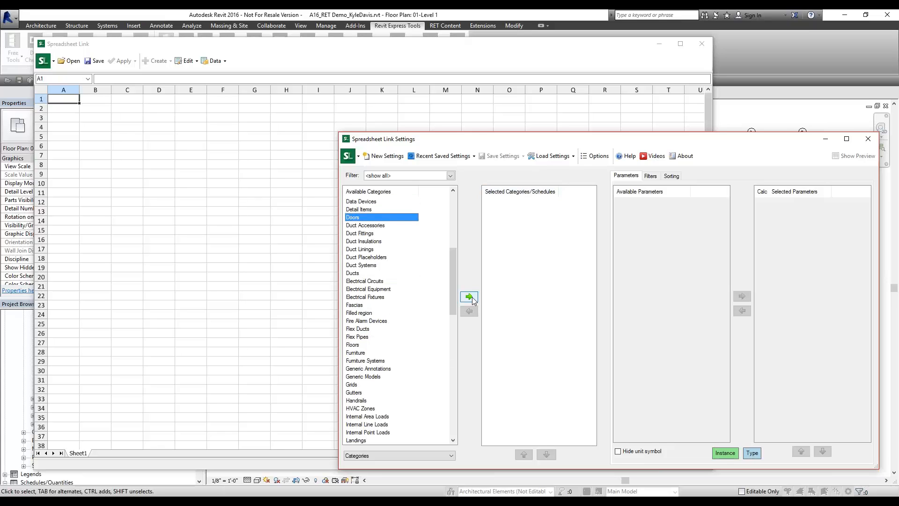
left_click(468, 297)
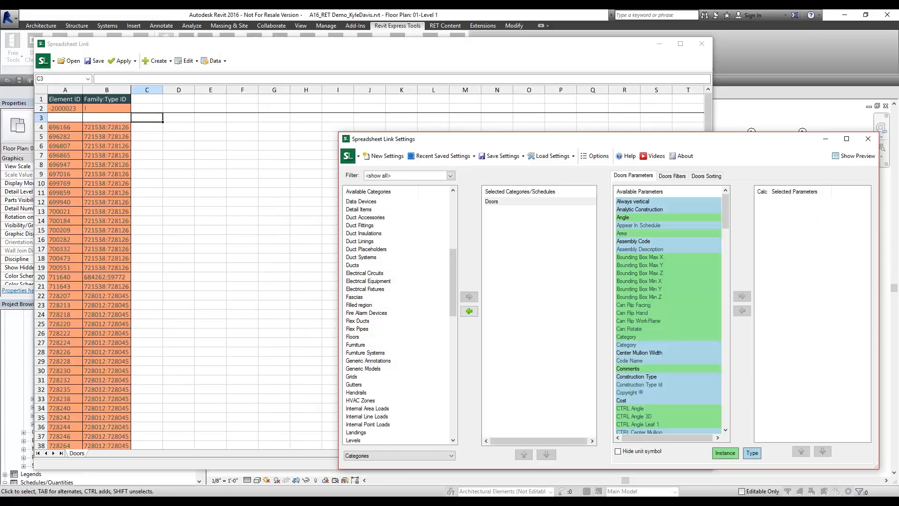
Add the Mark and Room door parameters as spreadsheet columns
left_click(637, 283)
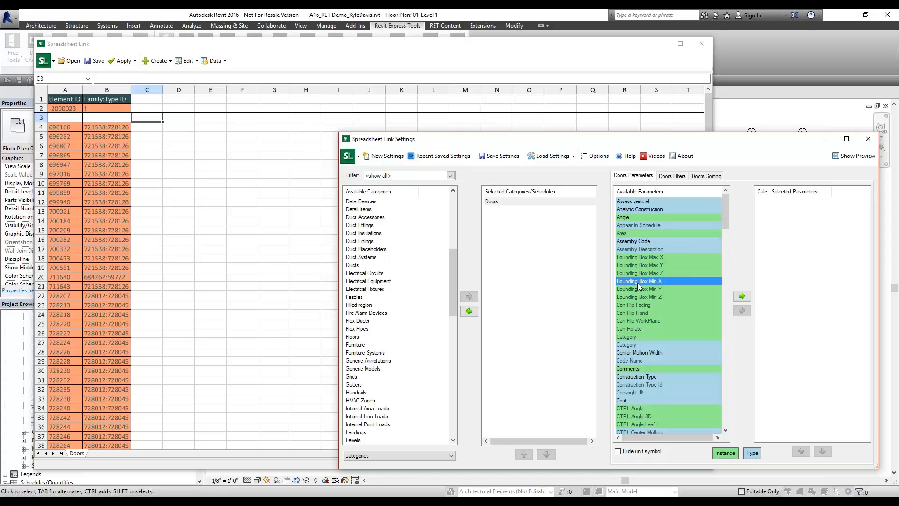
key("m")
key("m")
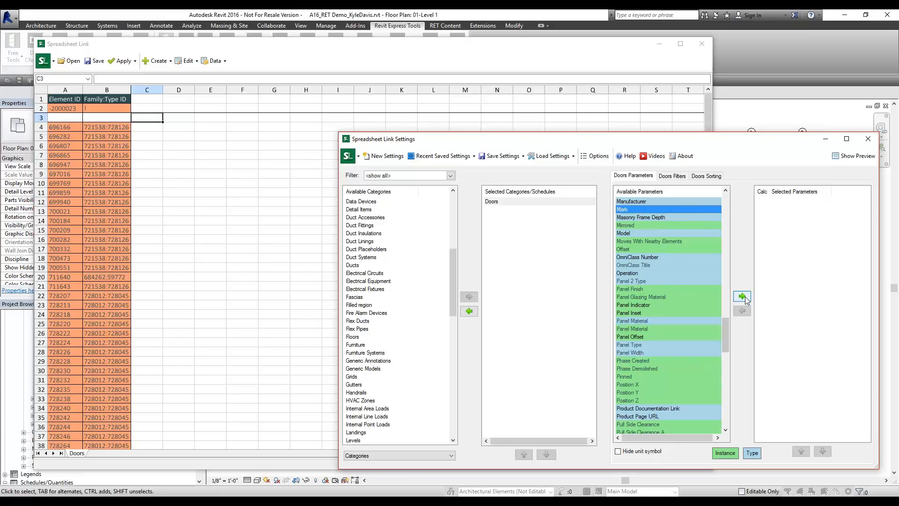
left_click(741, 295)
left_click(639, 305)
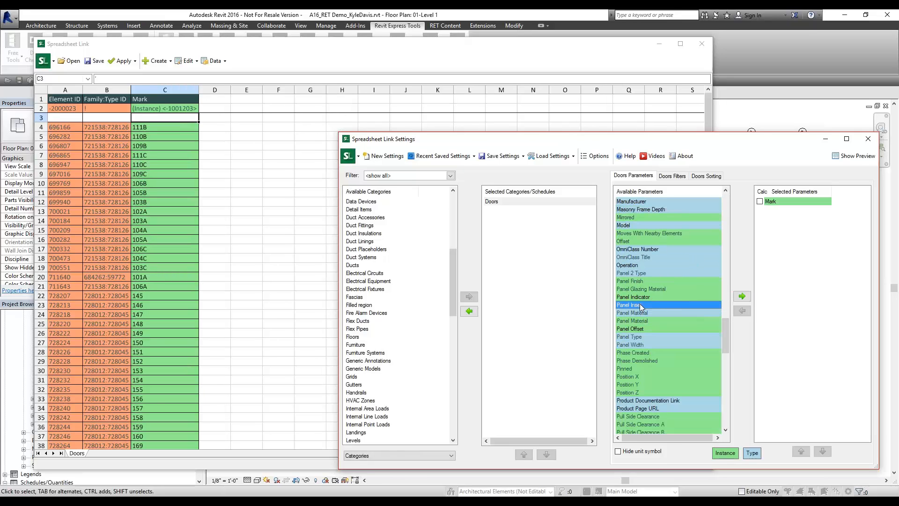
key("r")
key("o")
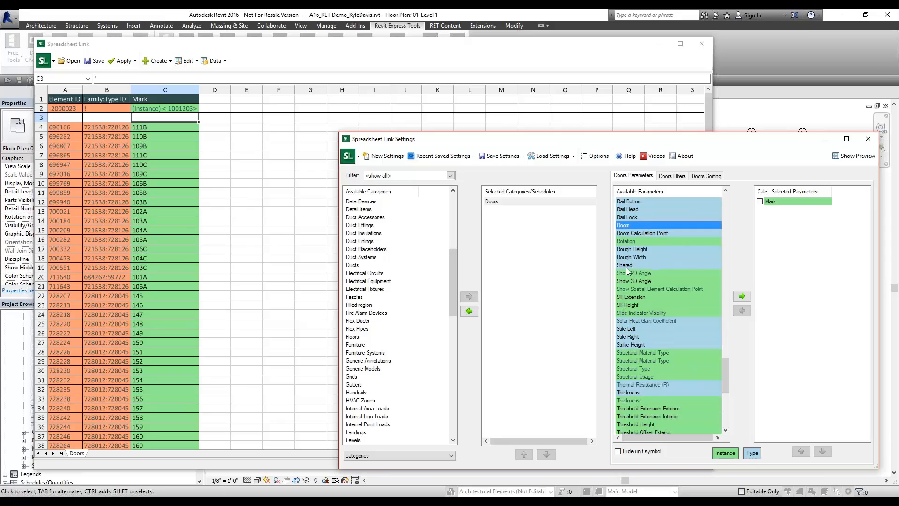
left_click_drag(635, 133, 632, 49)
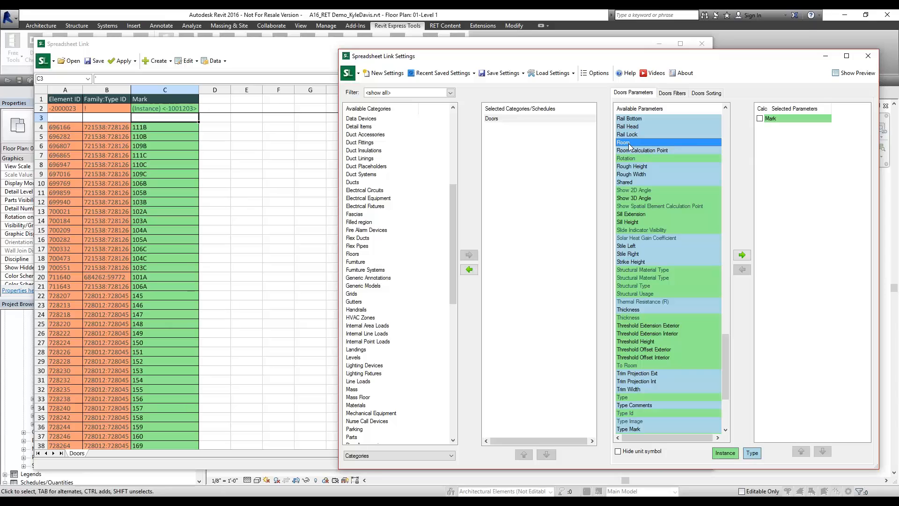
left_click(742, 255)
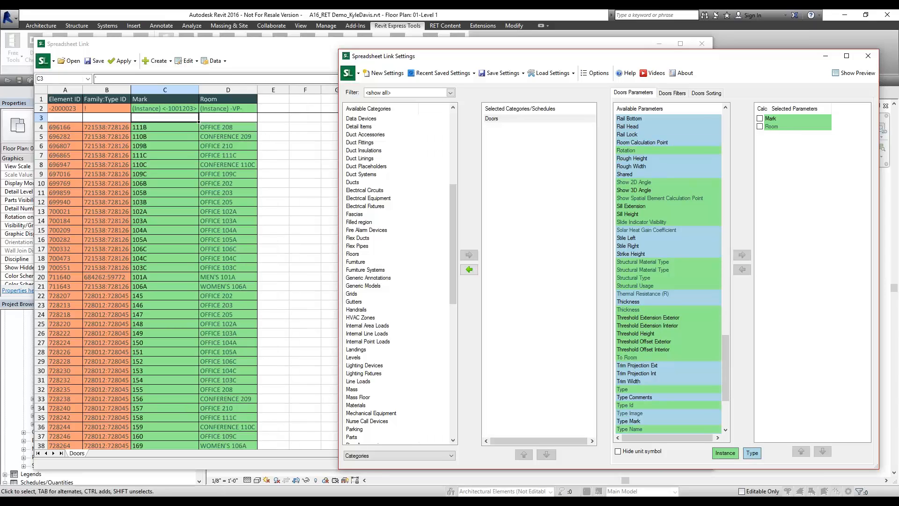
left_click(231, 125)
left_click(231, 126)
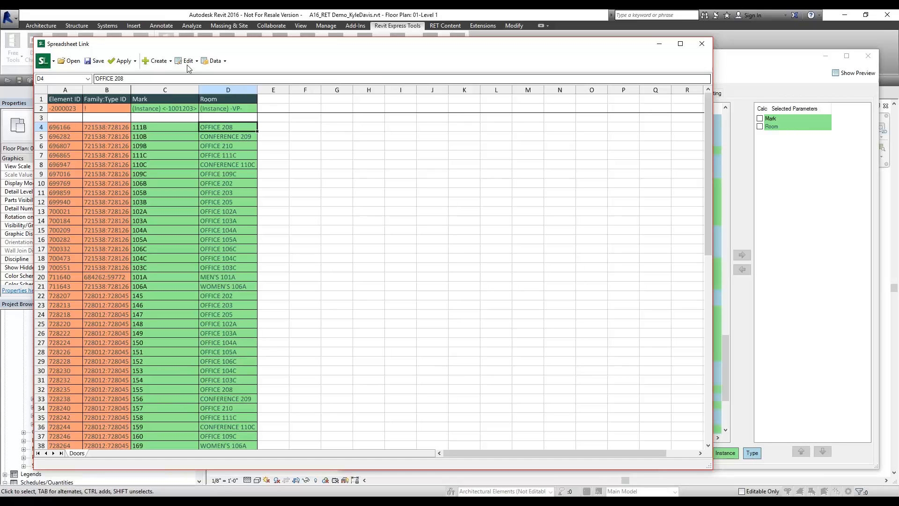
Enable Calc for the Mark parameter and turn on Hide unit symbol
left_click_drag(191, 47, 170, 51)
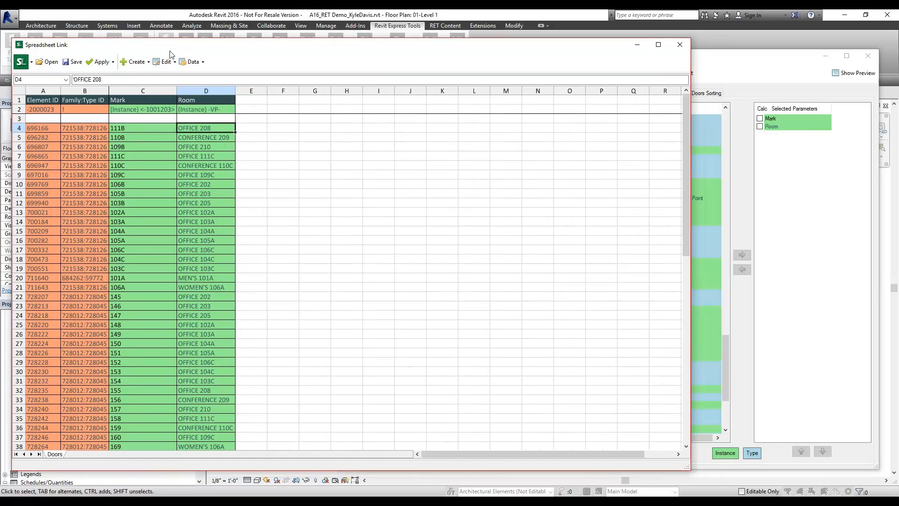
left_click(133, 128)
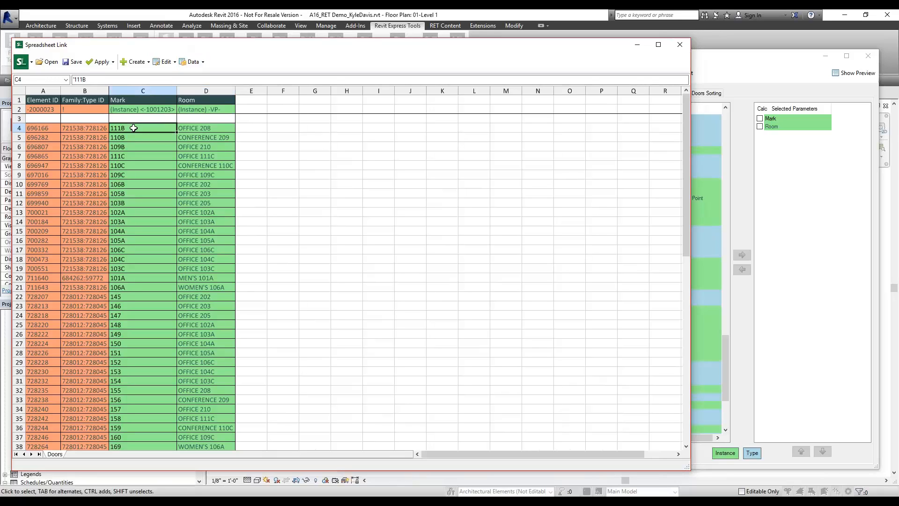
left_click(767, 62)
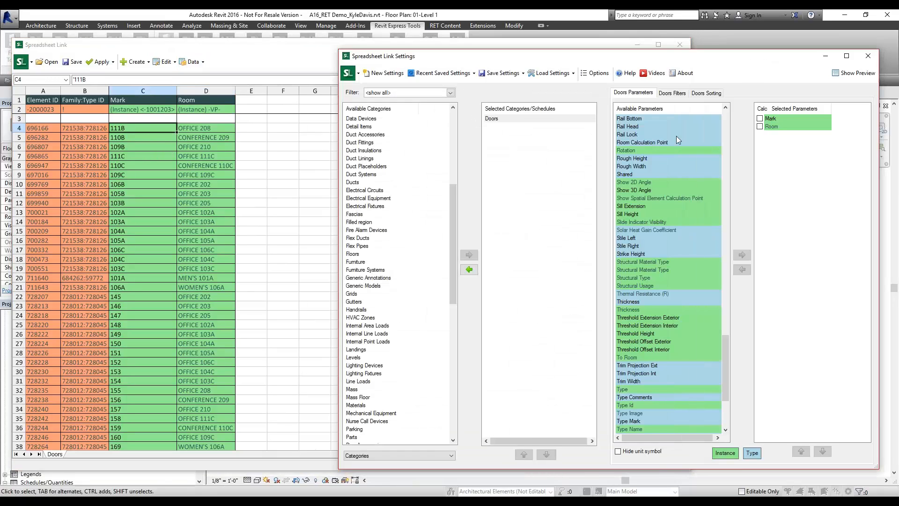
left_click(759, 118)
mouse_move(755, 61)
left_mouse_down()
mouse_move(773, 61)
mouse_move(750, 56)
mouse_move(760, 54)
left_mouse_up()
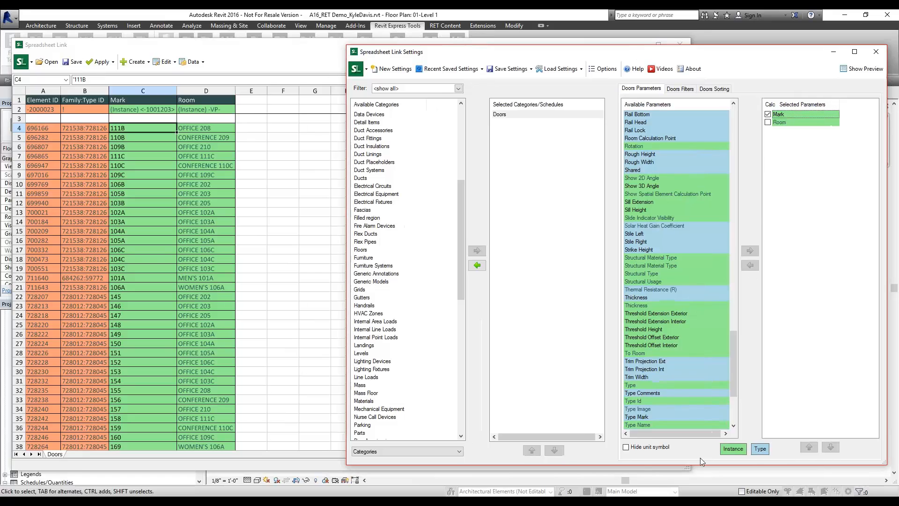
left_click(633, 448)
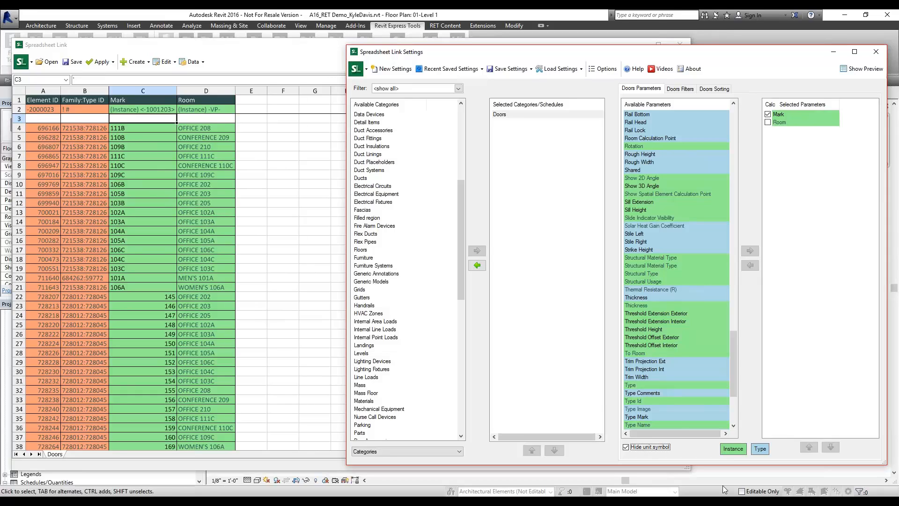
key("ctrl")
key("ctrl")
Enter =RIGHT(D4,4) in cell C4 and fill it down the Mark column
left_click(115, 129)
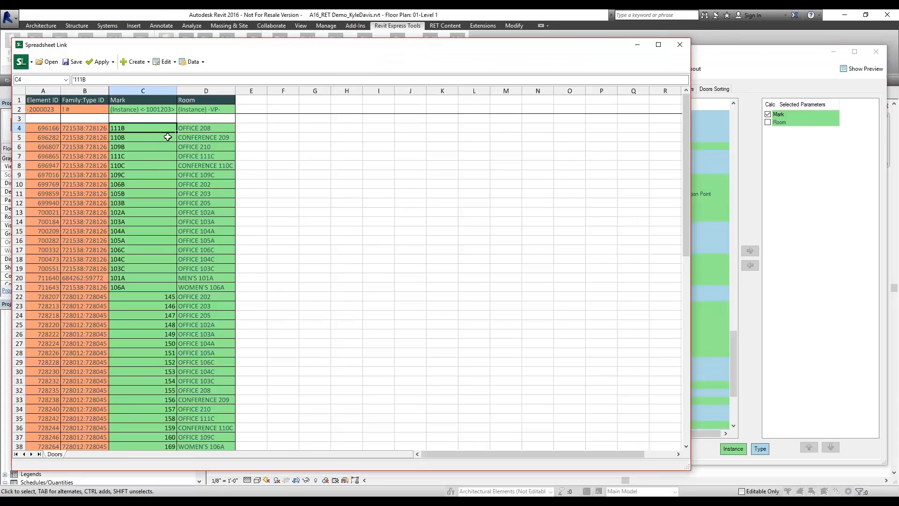
type("=")
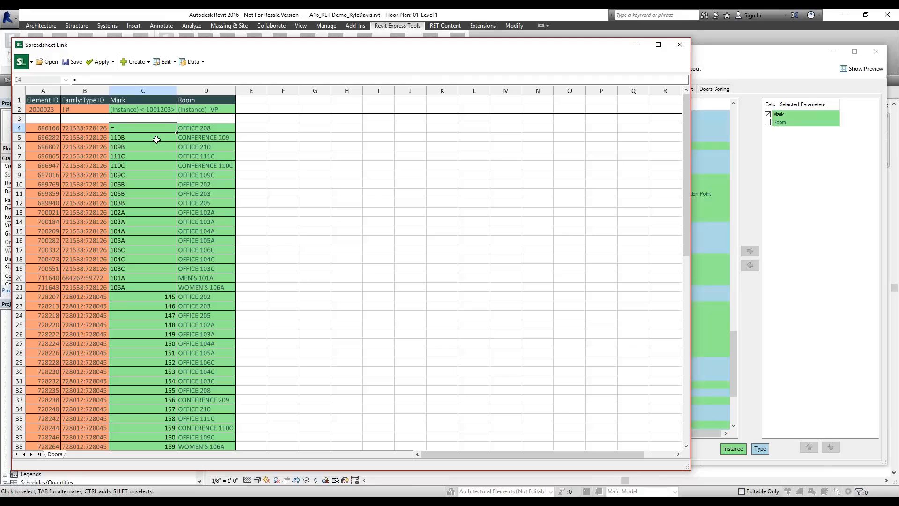
type("right(")
left_click(205, 128)
left_click(142, 130)
key("Return")
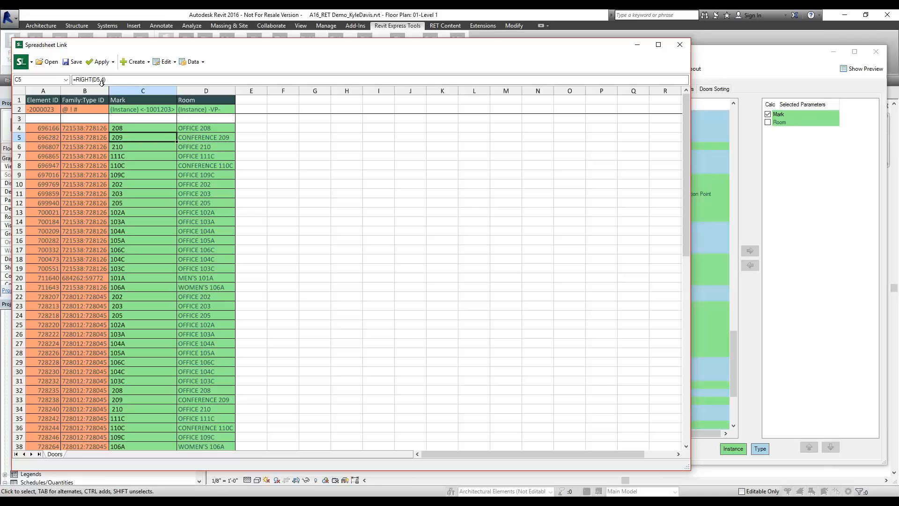
Review the spreadsheet's recalculated door Marks, checking the formula in C4 and room name in D4
left_click(781, 77)
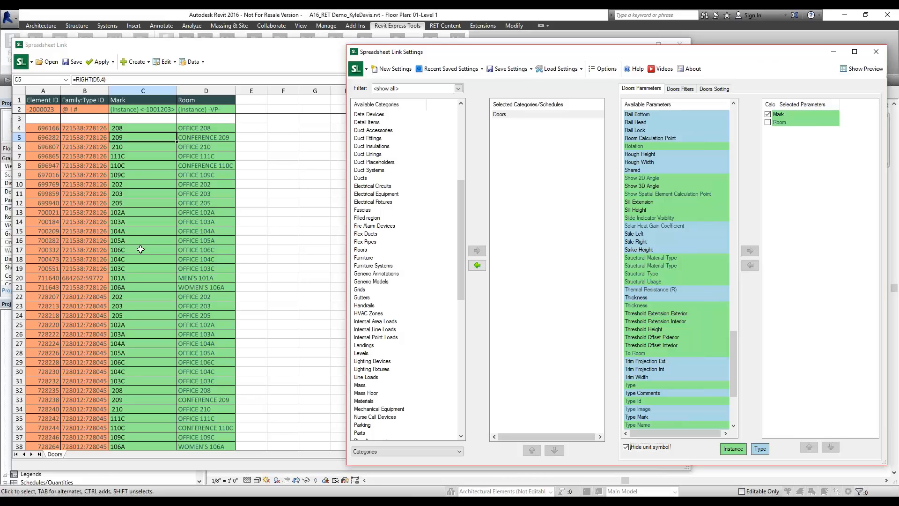
scroll(140, 251, "down", 4)
left_click(145, 315)
scroll(155, 314, "down", 10)
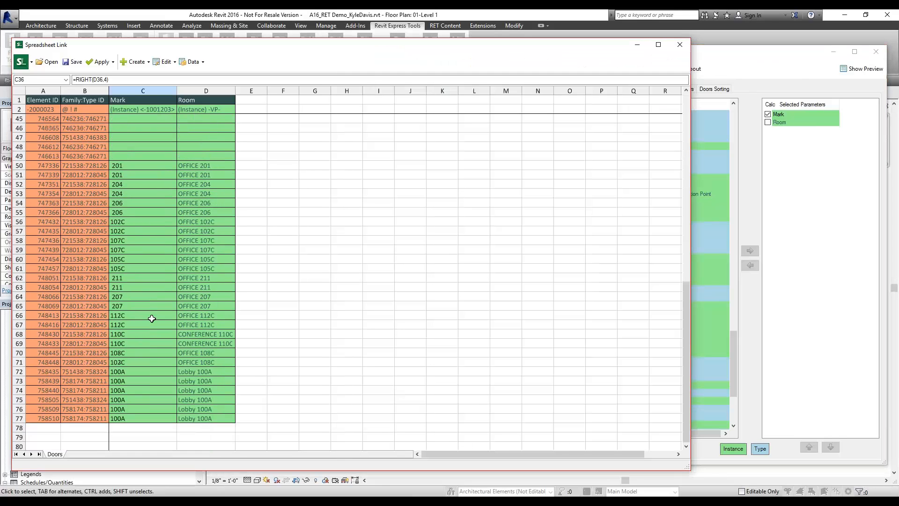
scroll(152, 317, "up", 14)
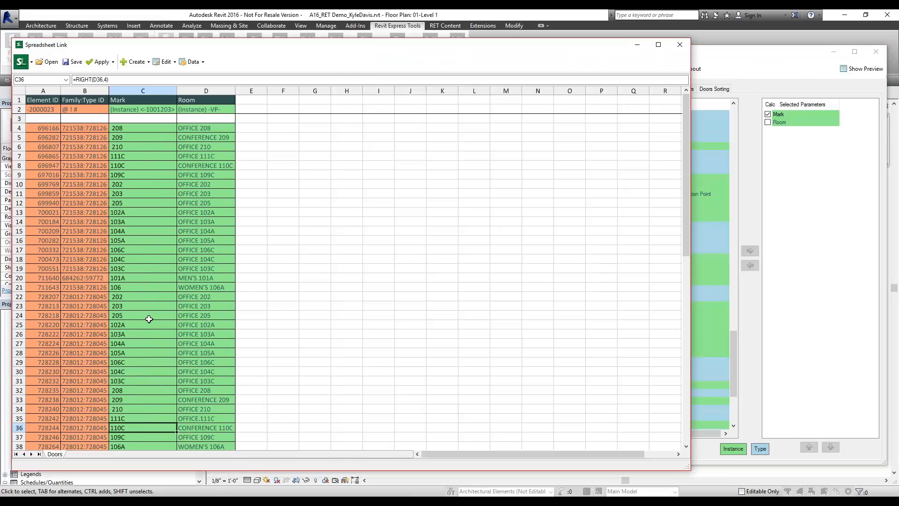
left_click(150, 129)
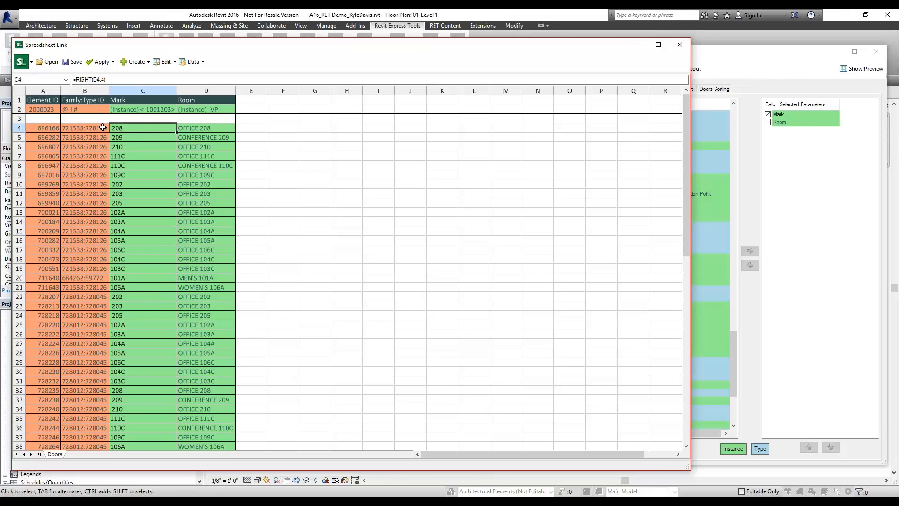
left_click(205, 127)
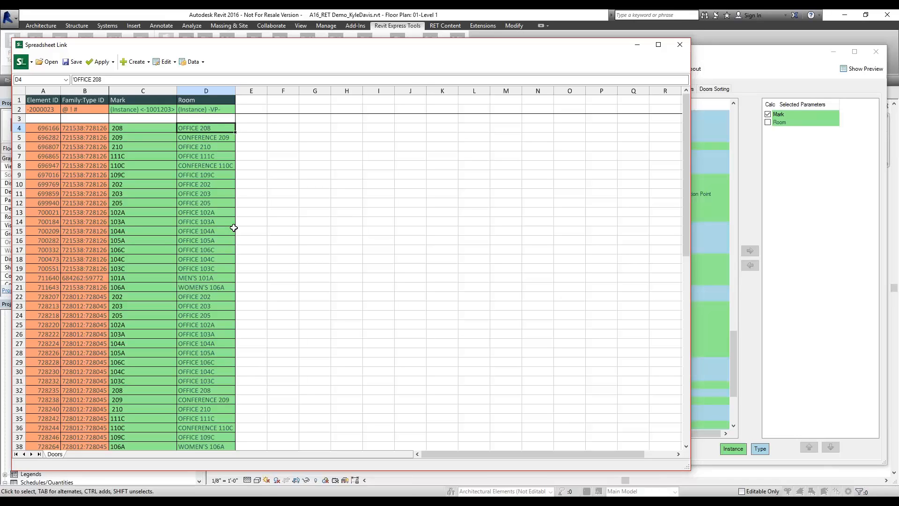
Apply the active worksheet to the project, accepting the duplicate-Mark warning, so 51 doors update
left_click(105, 68)
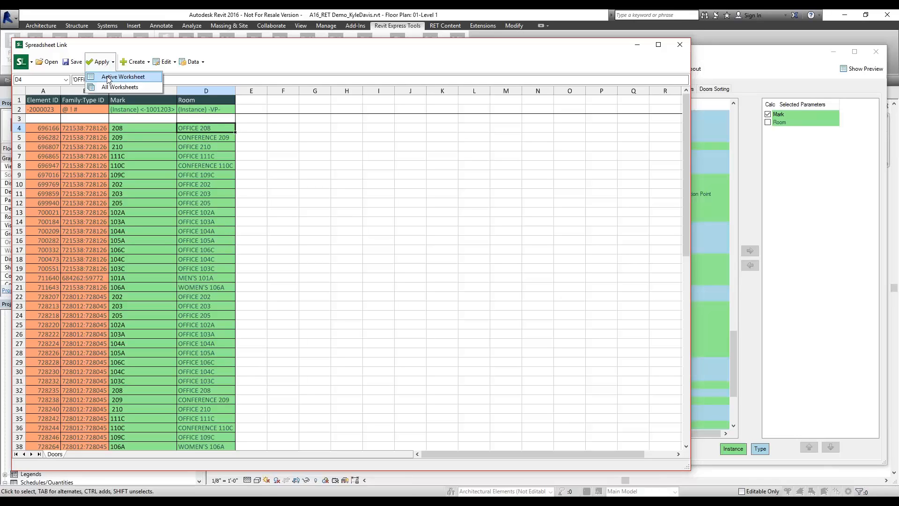
left_click(129, 77)
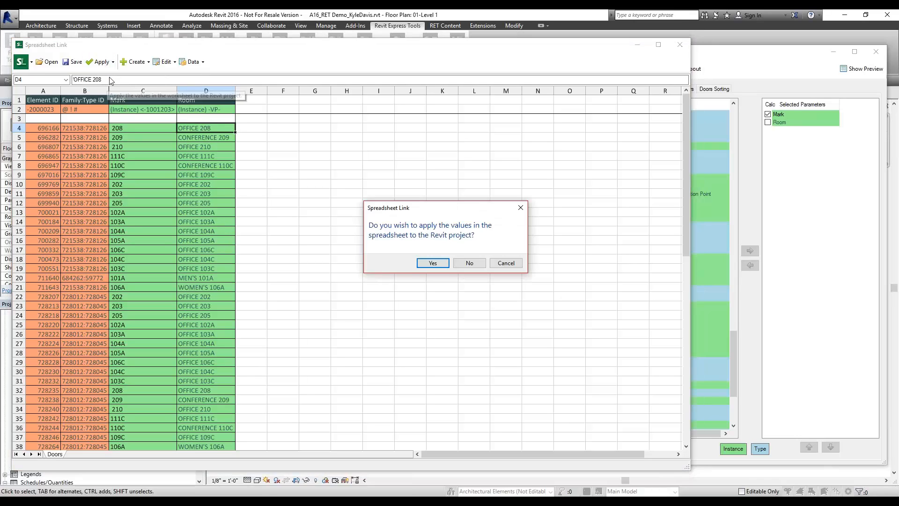
left_click(432, 263)
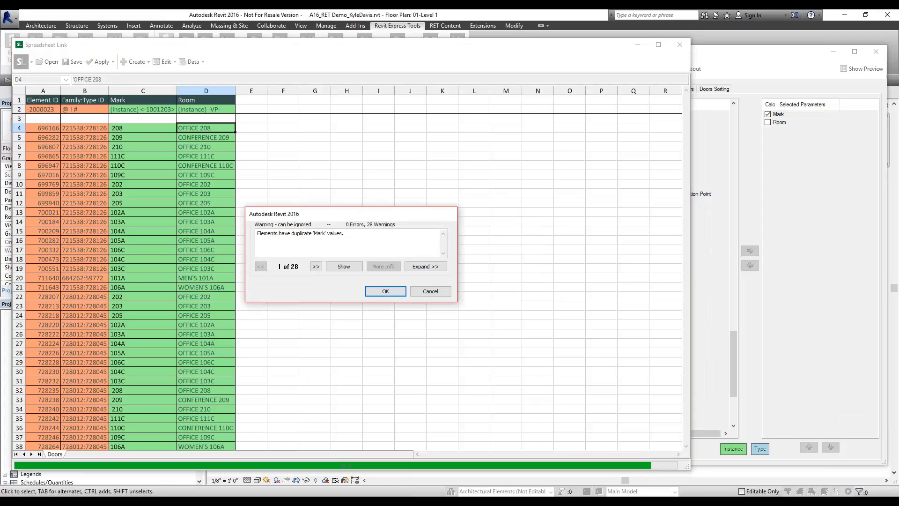
left_click(380, 292)
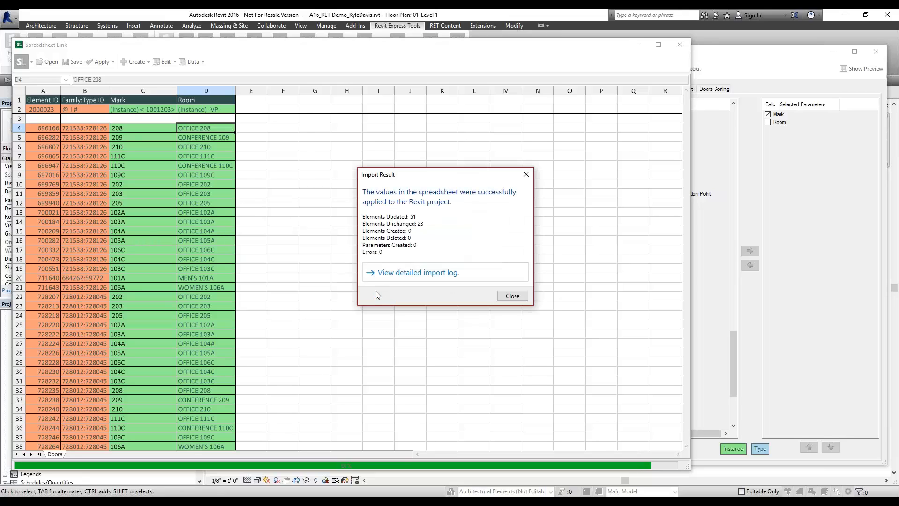
left_click(512, 295)
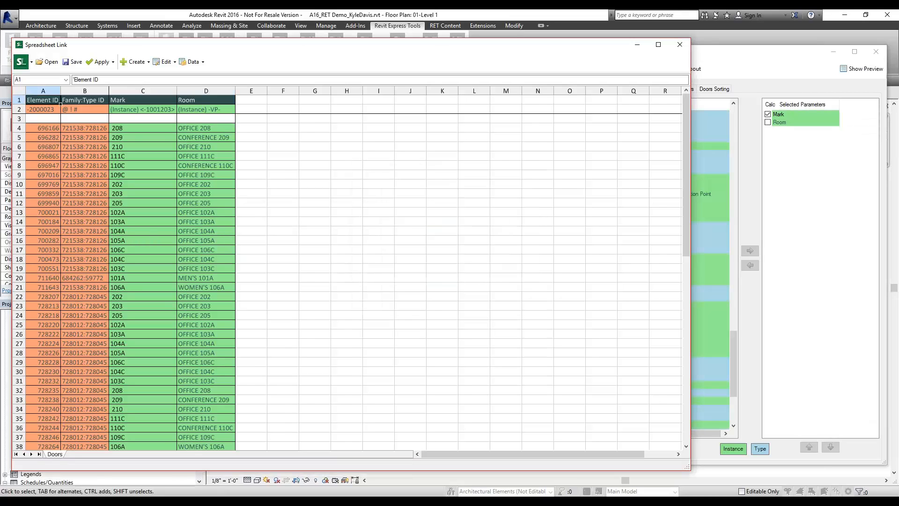
left_click(876, 52)
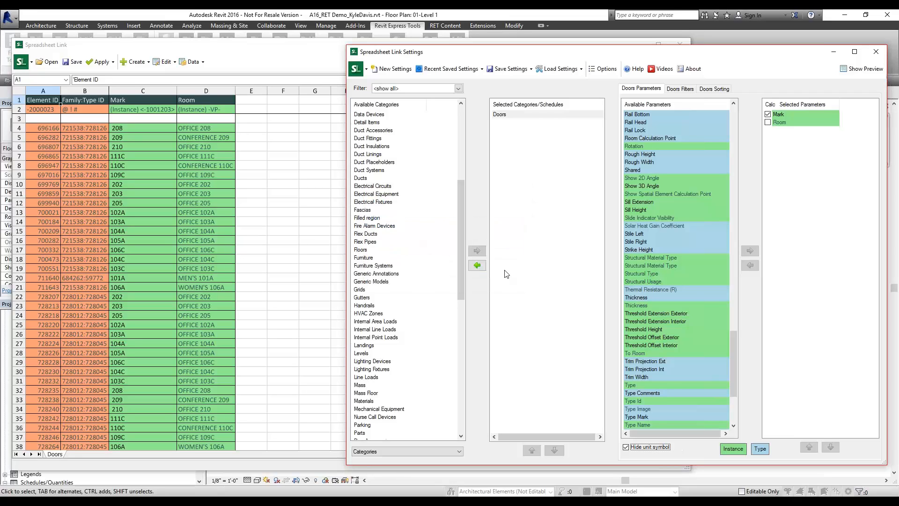
Cancel closing and return to the Spreadsheet Link settings window
left_click(505, 273)
left_click(519, 70)
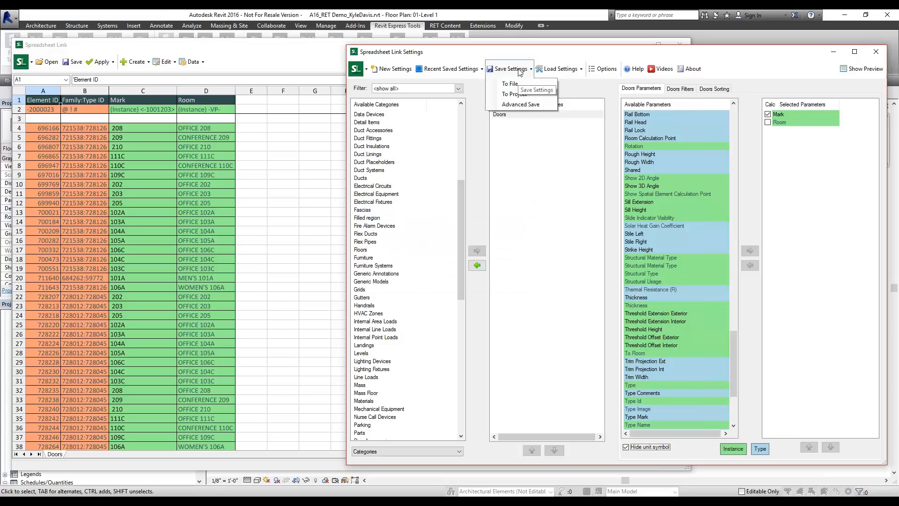
left_click(124, 128)
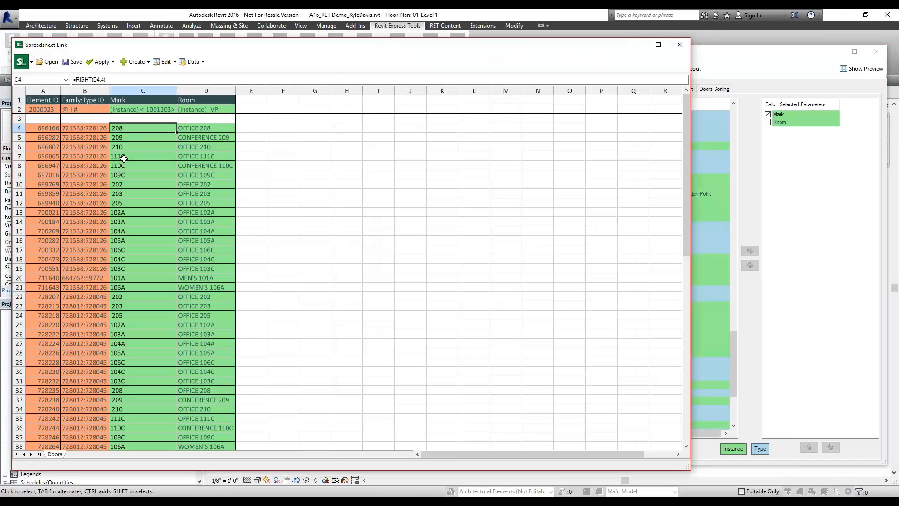
left_click(761, 56)
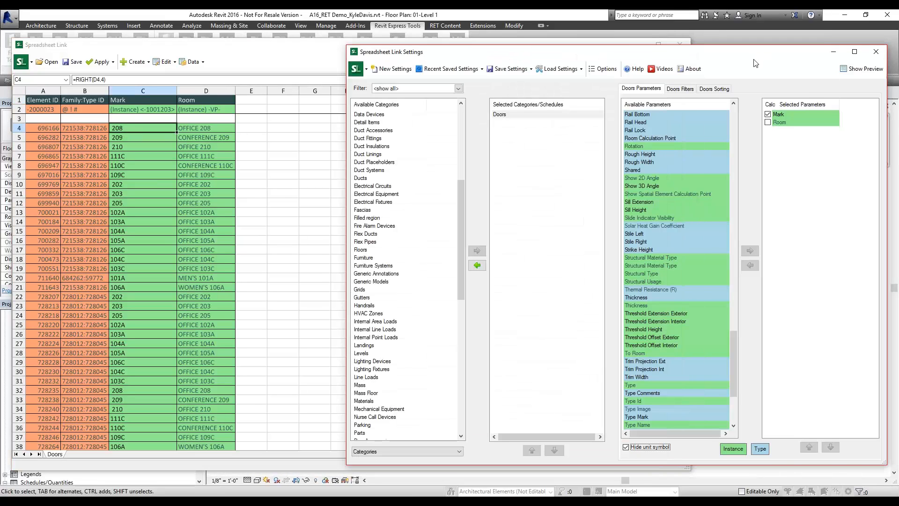
Save the link settings over Door Renumbering.slsettings, replacing the file, then close the window
left_click(526, 70)
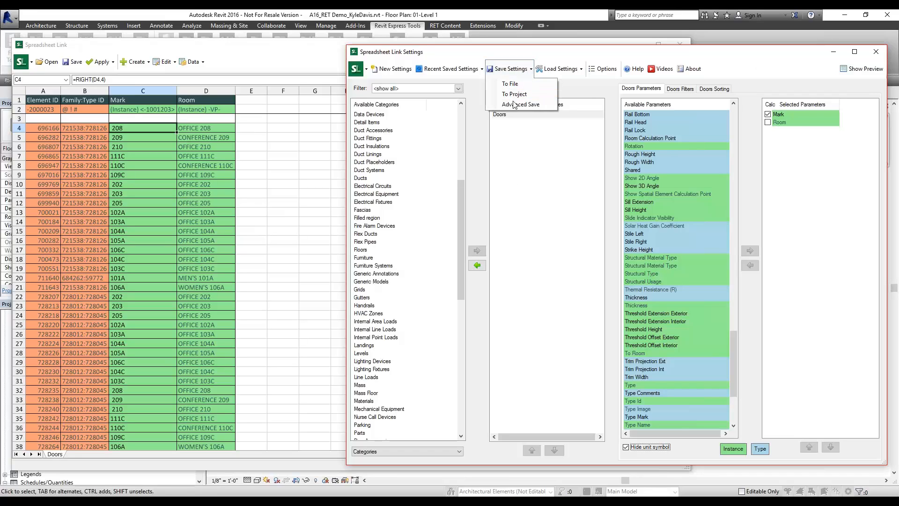
left_click(511, 85)
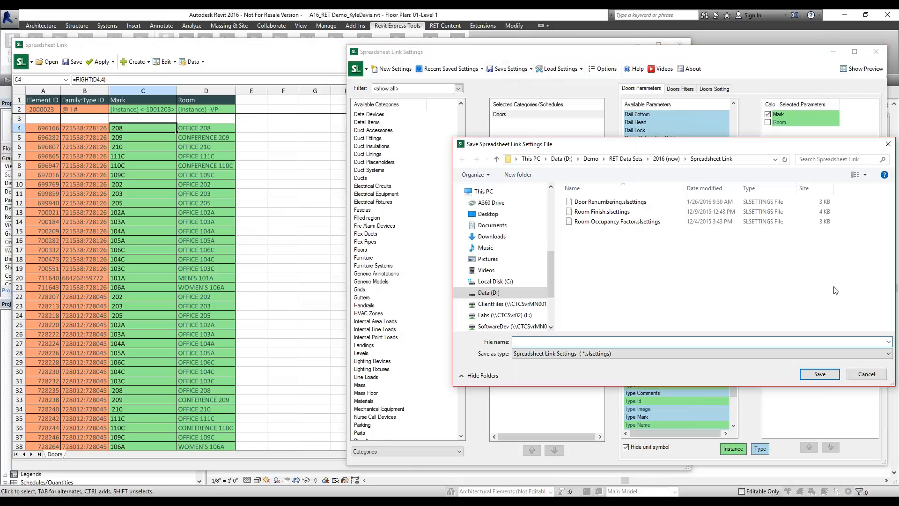
left_click(604, 202)
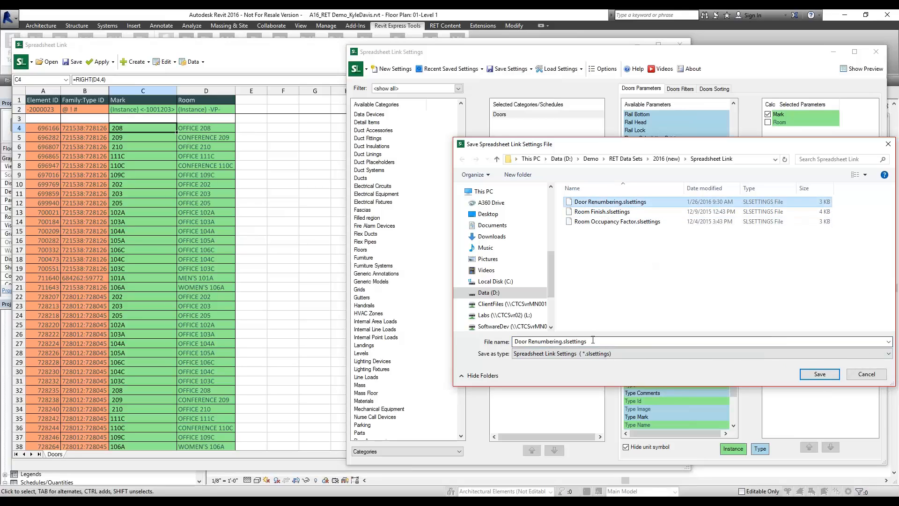
left_click_drag(592, 340, 496, 347)
left_click(829, 375)
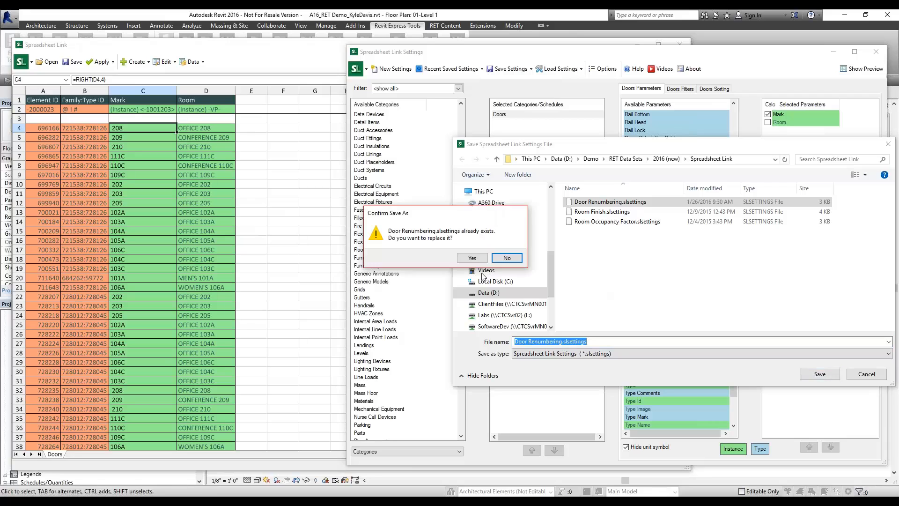
left_click(472, 258)
left_click(507, 265)
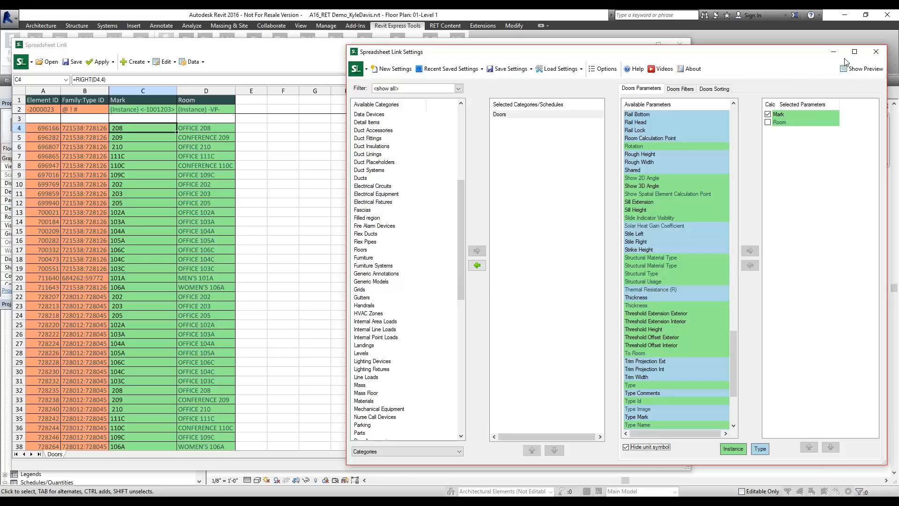
left_click(876, 51)
left_click(460, 273)
Pan and zoom the Level 1 plan to show offices 201–206 with their door tags
scroll(398, 181, "up", 5)
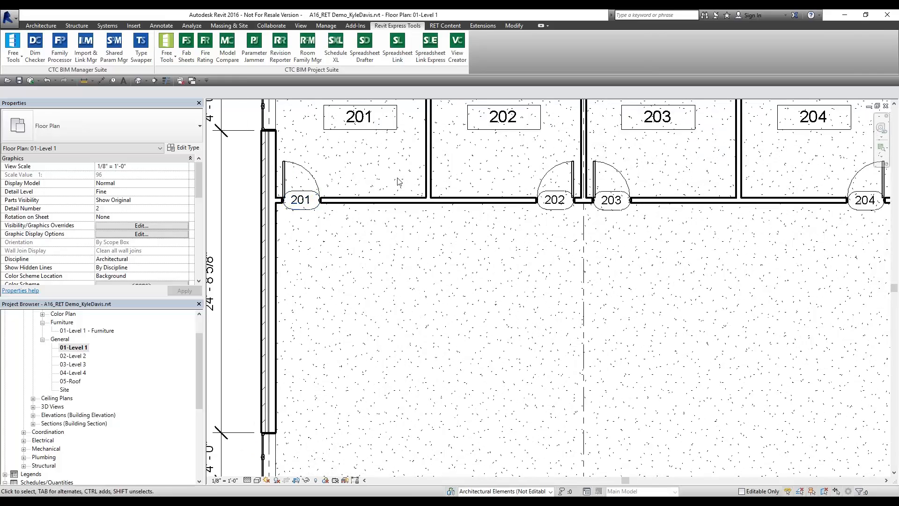
middle_click_drag(398, 181, 407, 310)
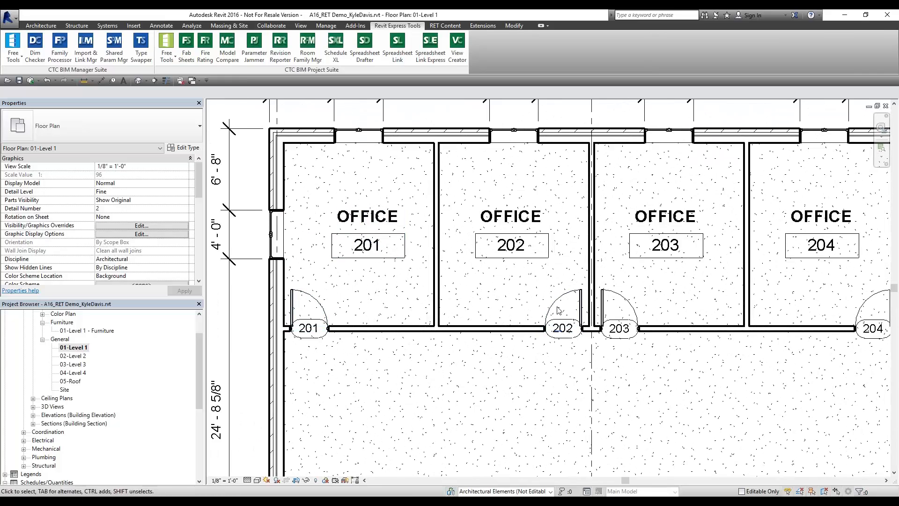
middle_click_drag(687, 211, 435, 209)
scroll(434, 209, "down", 2)
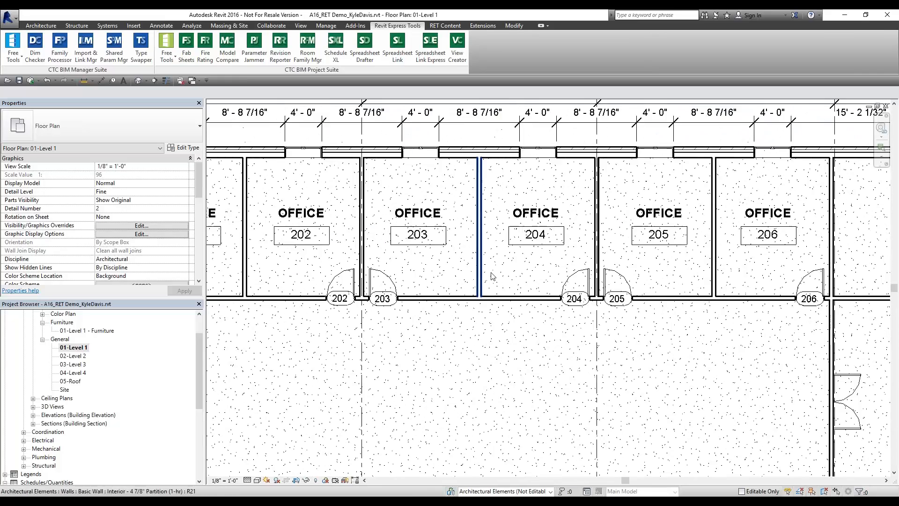
scroll(490, 272, "down", 1)
scroll(766, 287, "down", 2)
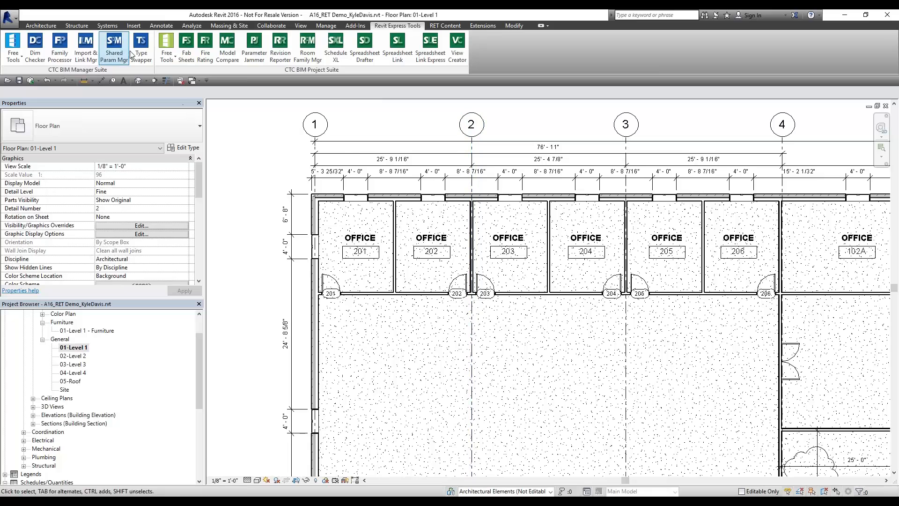
Start CTC Renumbering for rooms with the sequence beginning at 101
left_click(167, 52)
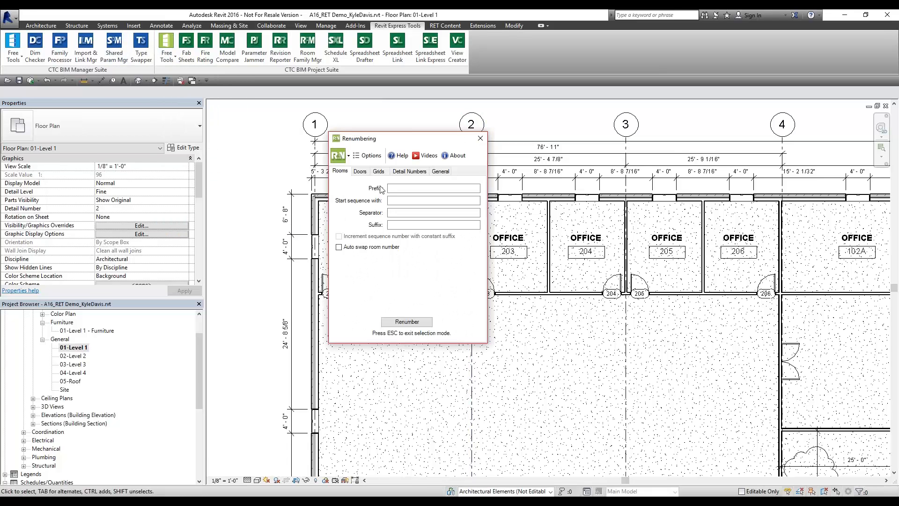
left_click(403, 201)
left_click(407, 322)
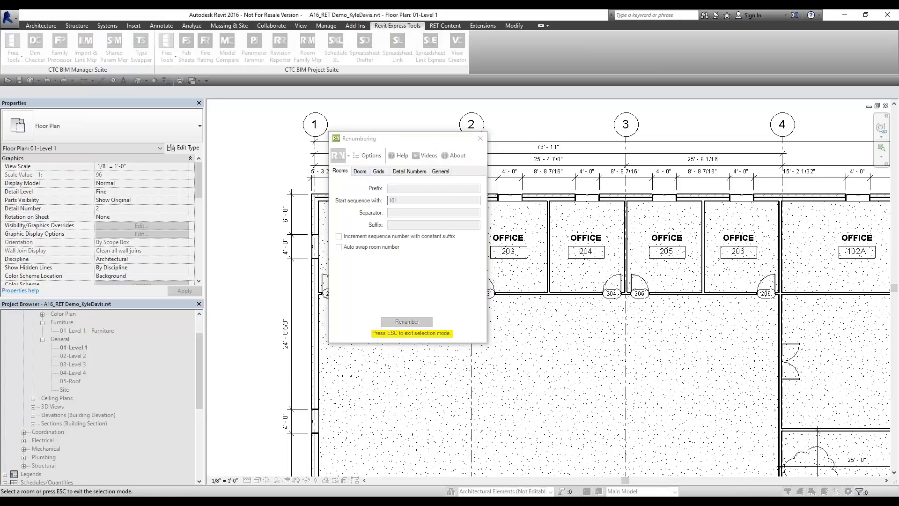
left_click_drag(434, 138, 223, 168)
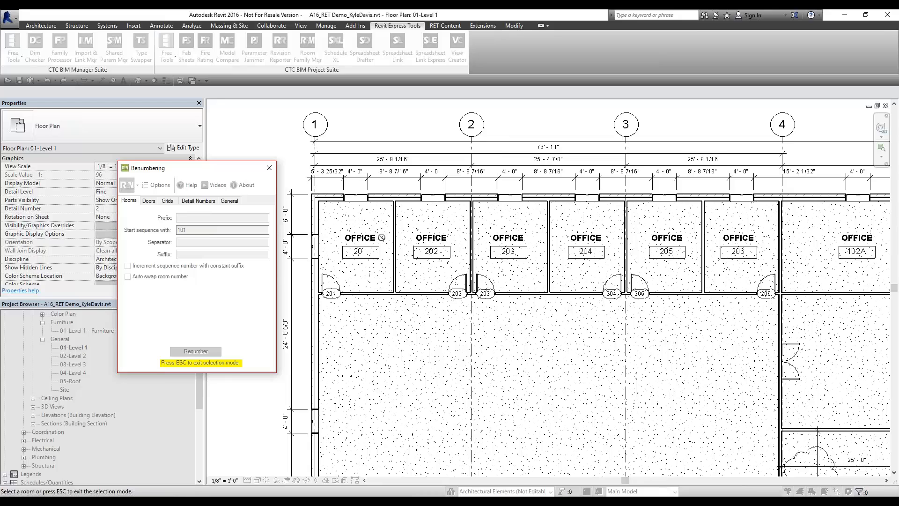
scroll(356, 260, "up", 2)
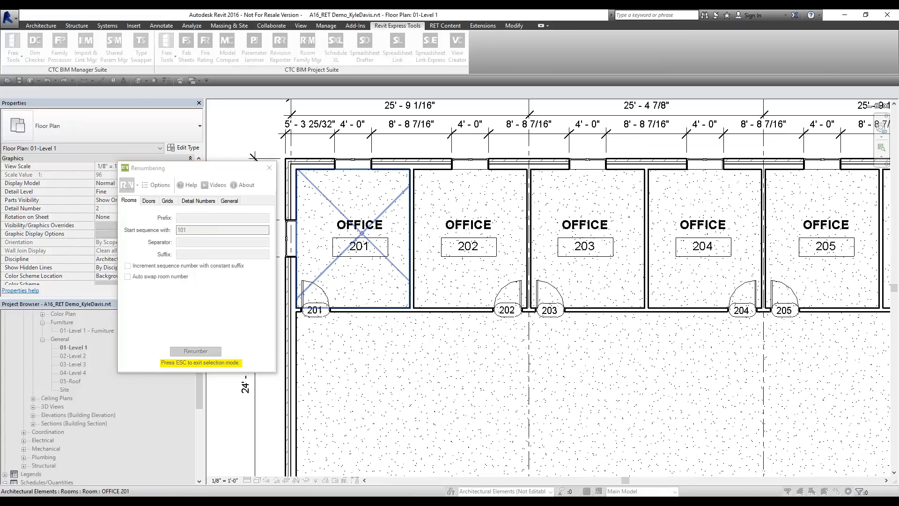
Renumber the top-row offices 201–206 to 101–106 in order
left_click(355, 260)
left_click(452, 259)
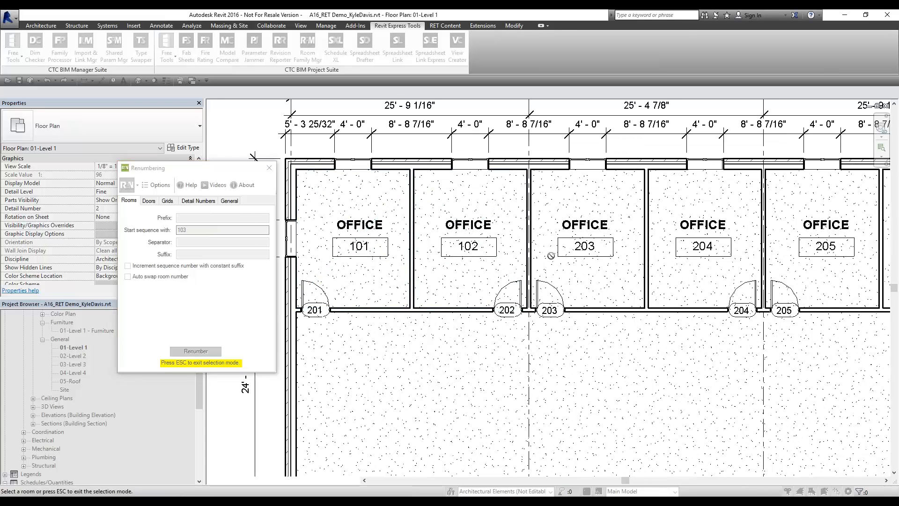
left_click(551, 255)
left_click(694, 258)
middle_click_drag(694, 258, 529, 245)
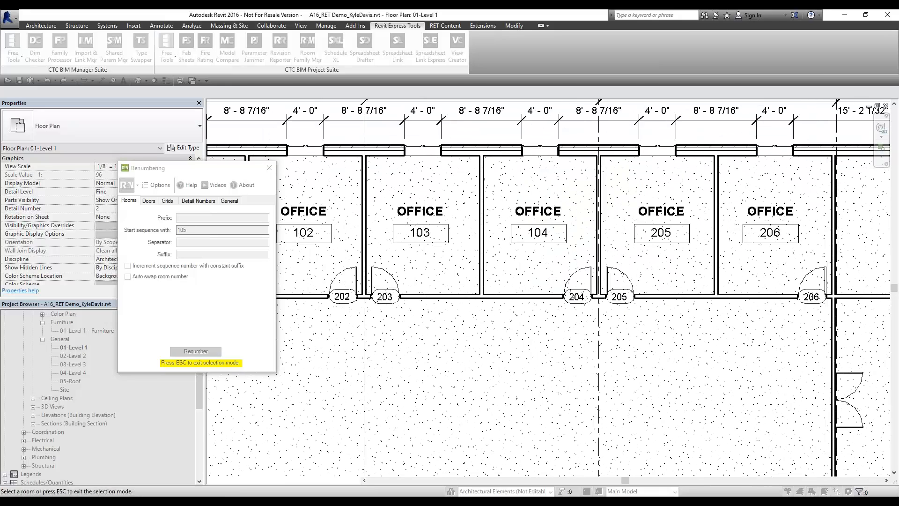
left_click(656, 254)
left_click(766, 259)
Renumber the bottom-row rooms 207–211, including the conference room, to 107–111, then stop picking
scroll(686, 354, "down", 3)
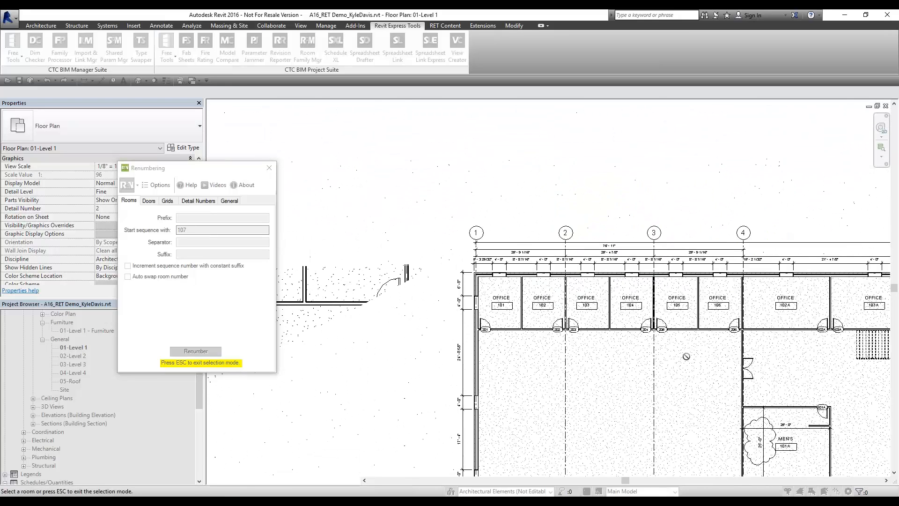
middle_click_drag(686, 358, 653, 181)
middle_click_drag(618, 440, 551, 136)
scroll(403, 227, "up", 3)
left_click(403, 230)
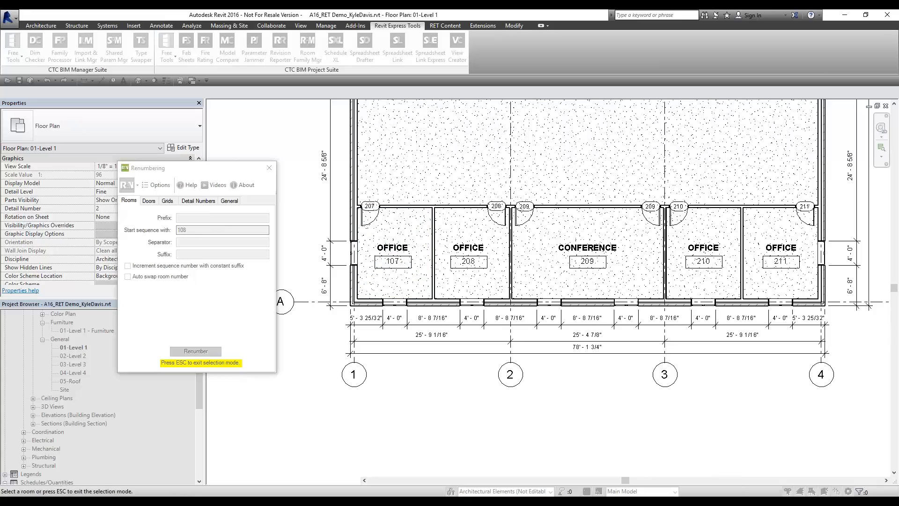
left_click(460, 236)
left_click(566, 240)
left_click(700, 247)
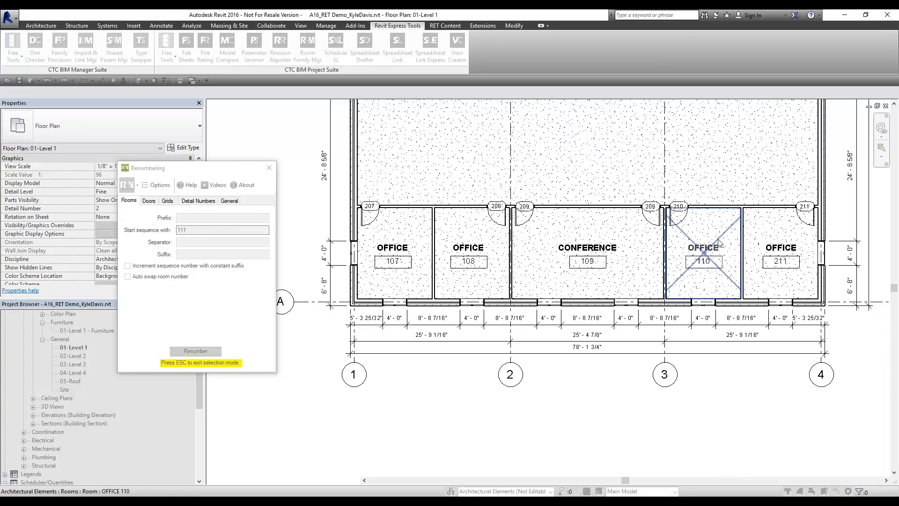
left_click(769, 234)
key("Escape")
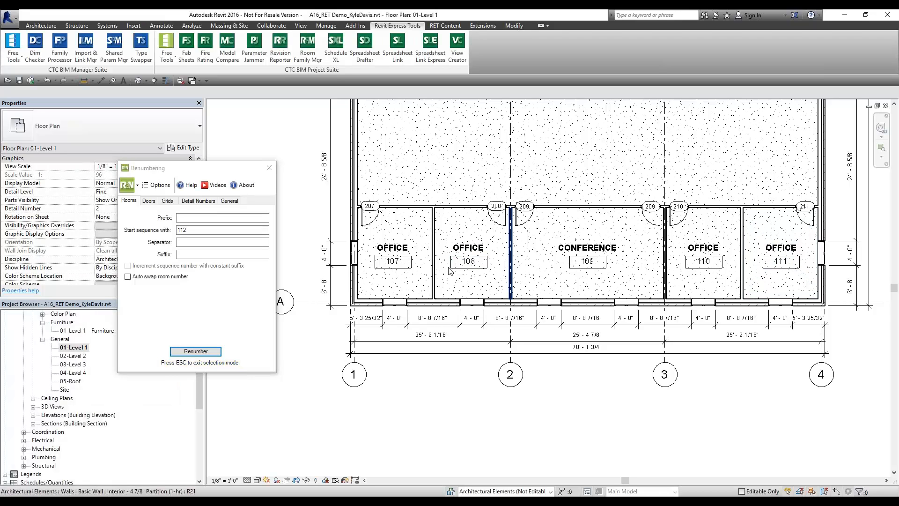
Bring offices 101–106 back into view and close the Renumbering panel
scroll(703, 258, "down", 3)
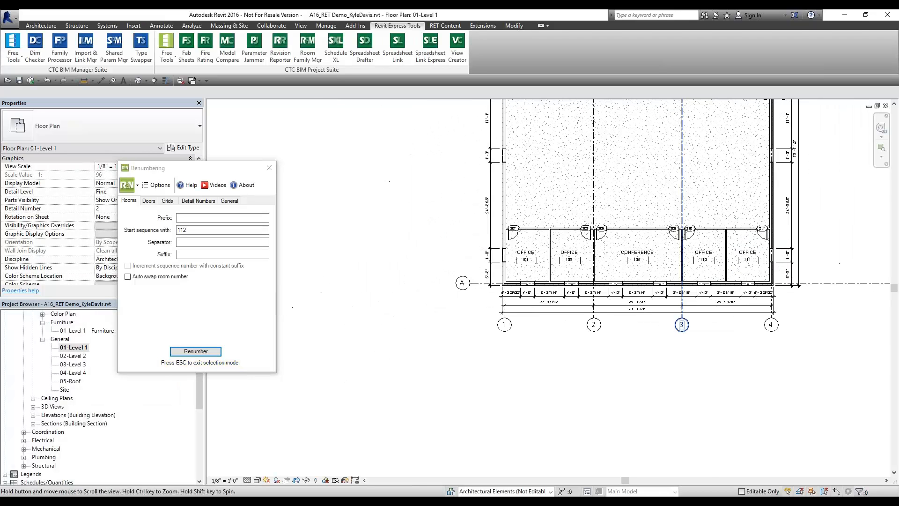
middle_click_drag(681, 248, 617, 433)
middle_click_drag(528, 206, 483, 368)
scroll(387, 213, "up", 2)
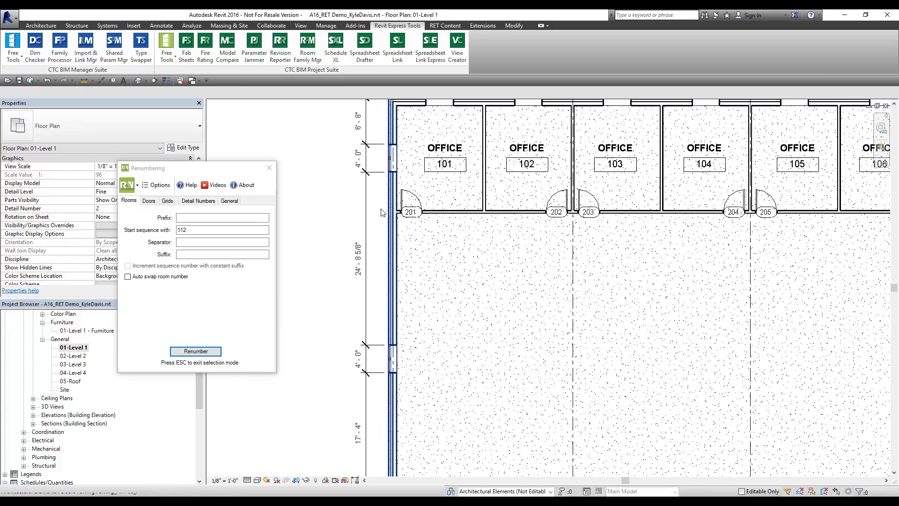
left_click(269, 168)
middle_click_drag(705, 238, 607, 297)
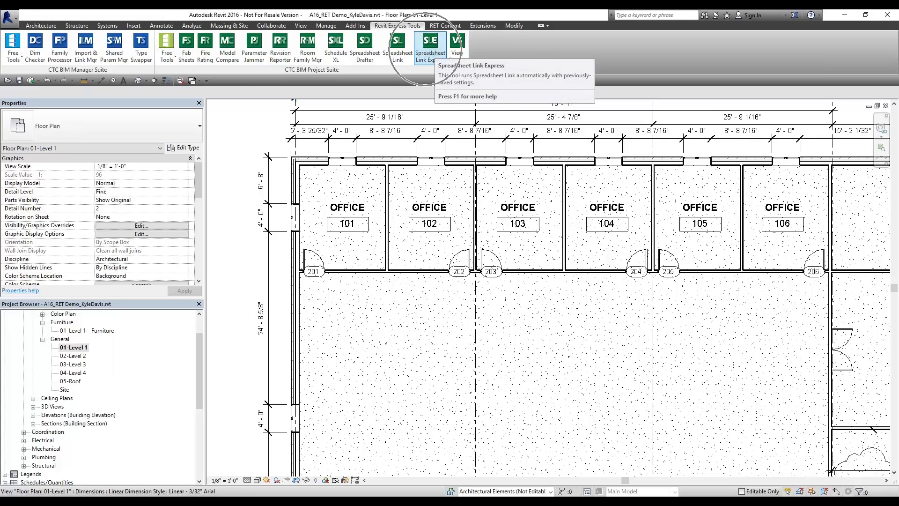
Apply Door Renumbering.slsettings through Spreadsheet Link Express so door tags read 101 onward
left_click(427, 54)
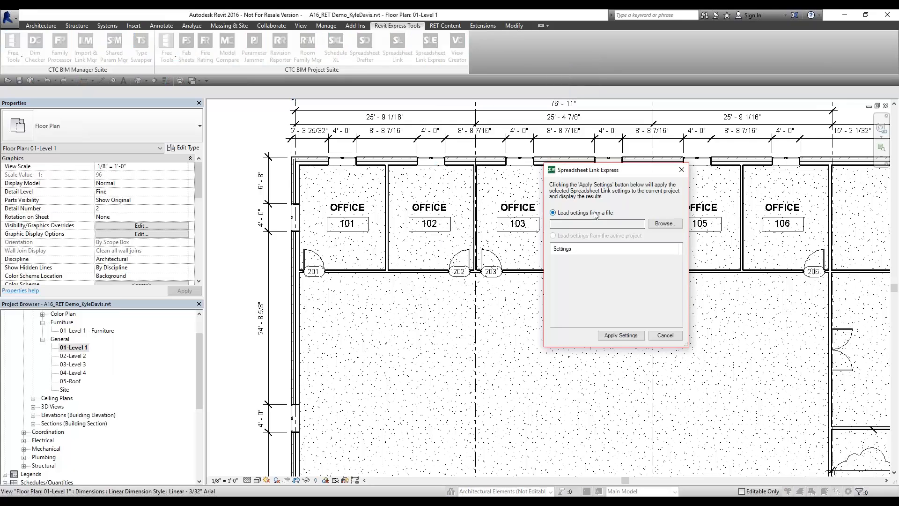
left_click(664, 224)
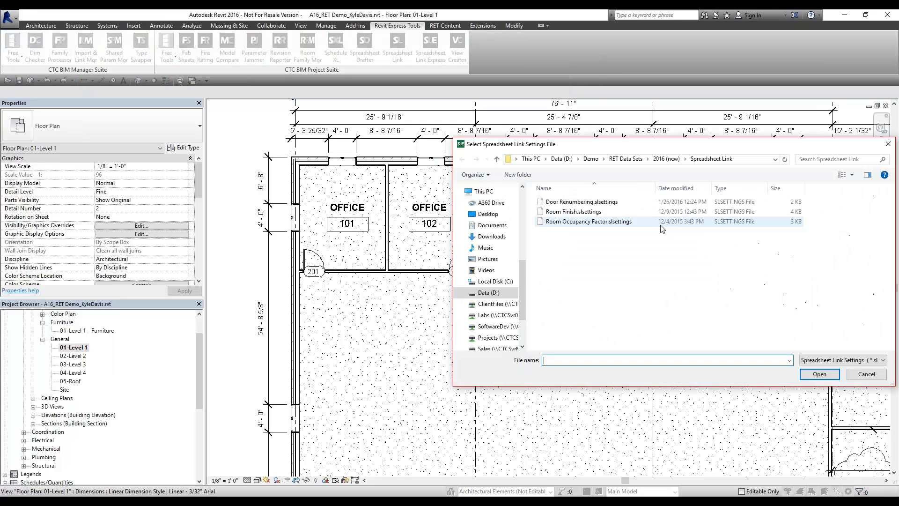
left_click(585, 202)
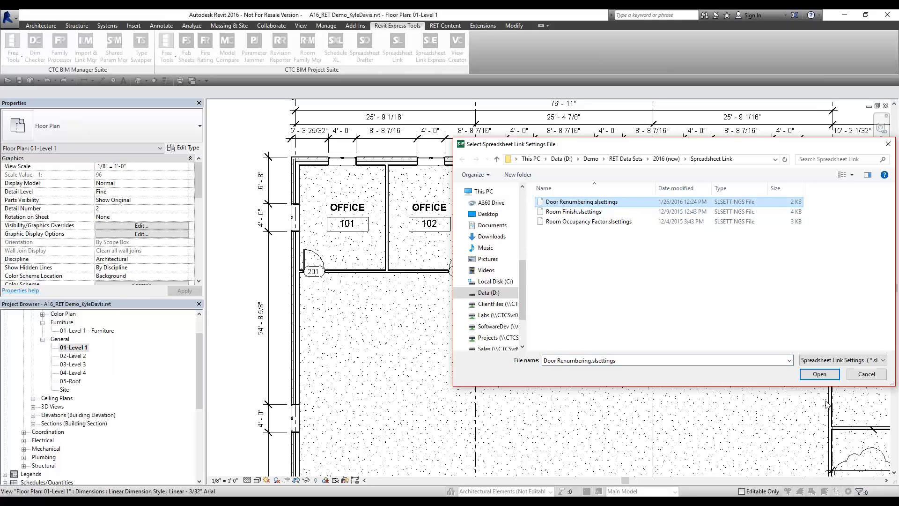
left_click(819, 374)
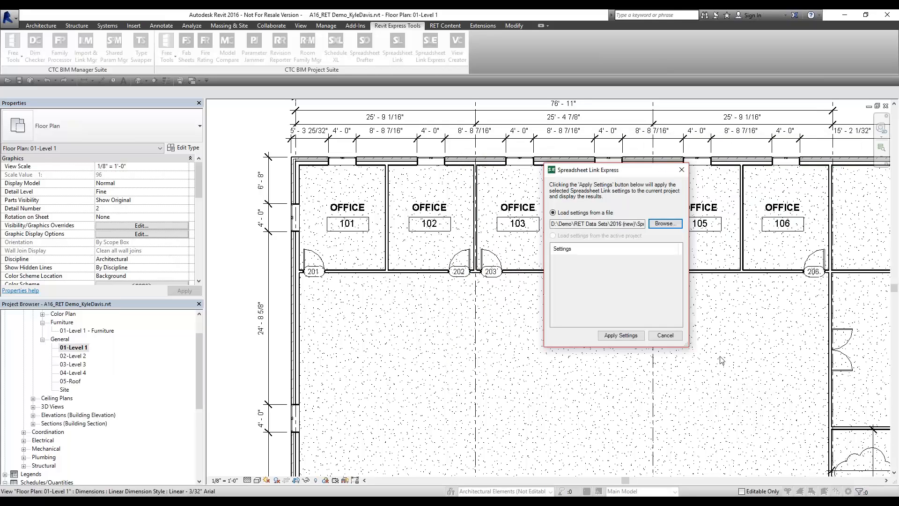
left_click(613, 336)
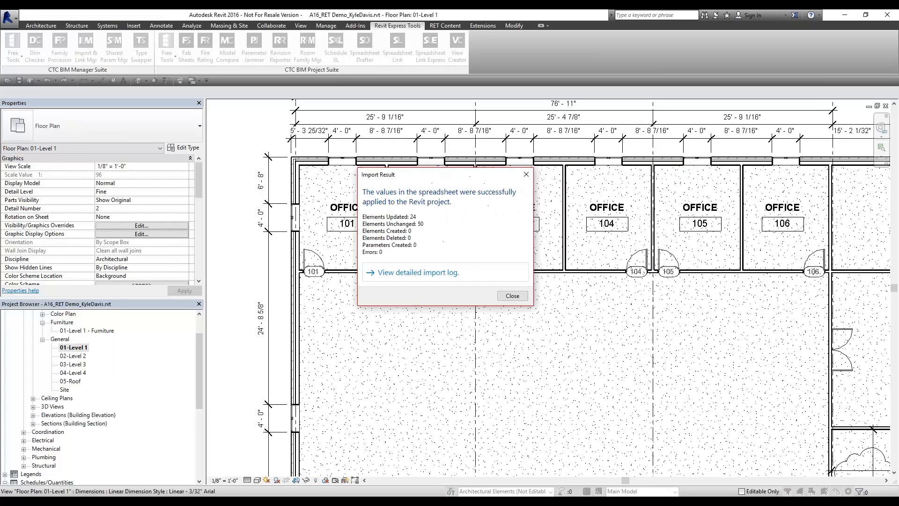
left_click(513, 296)
scroll(313, 271, "up", 2)
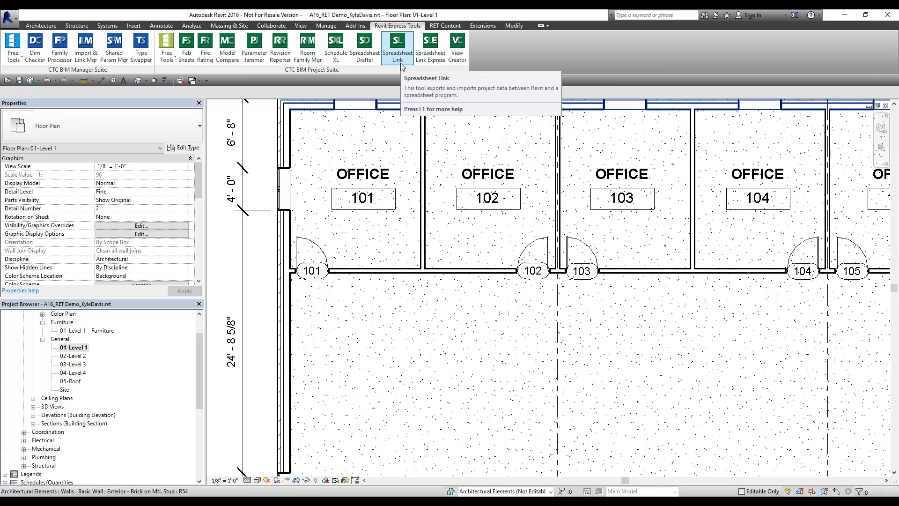
scroll(537, 201, "down", 4)
middle_click_drag(562, 356, 483, 75)
scroll(492, 406, "up", 5)
middle_click_drag(484, 374, 400, 270)
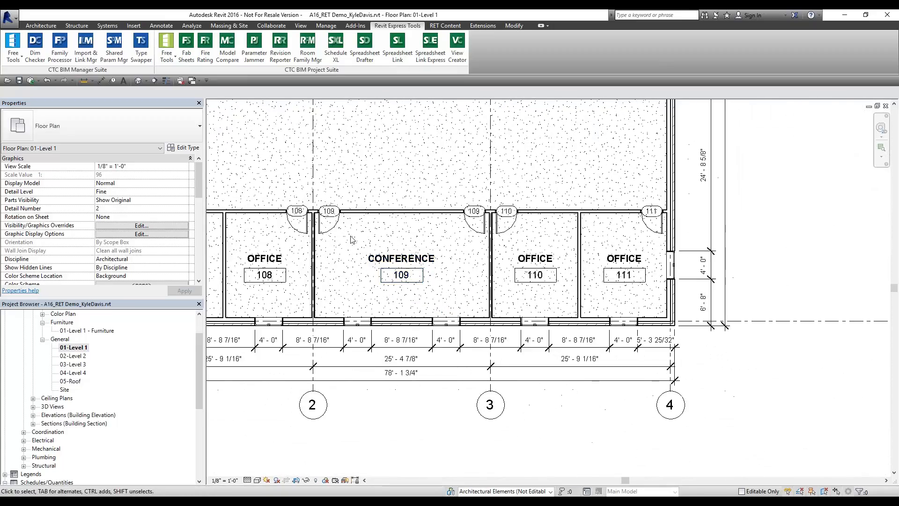
scroll(352, 237, "up", 3)
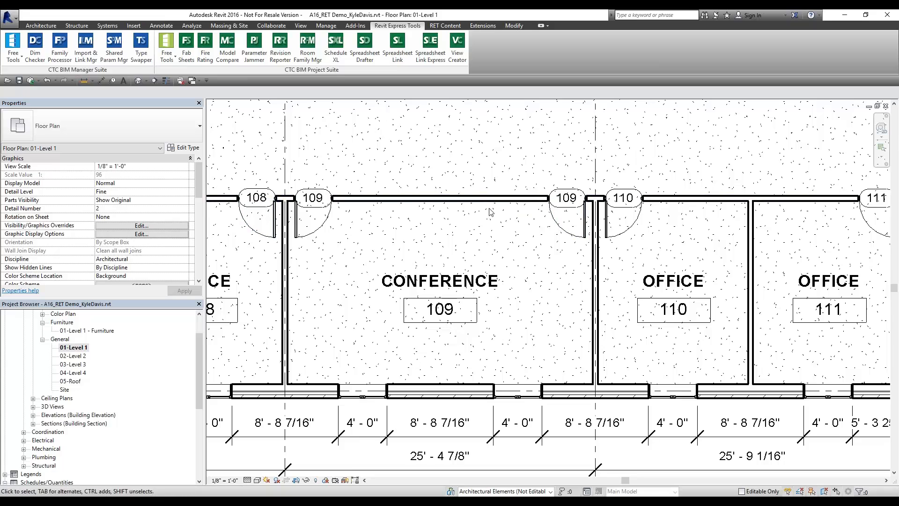
middle_click_drag(591, 276, 550, 267)
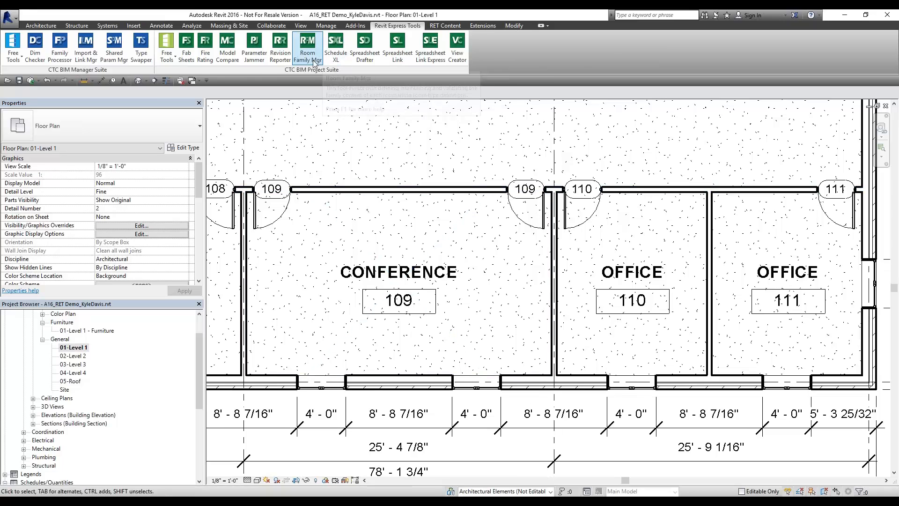
Set the Renumbering Doors tab to room-based numbering with separator '-' and suffix 'A'
left_click(166, 49)
left_click(189, 228)
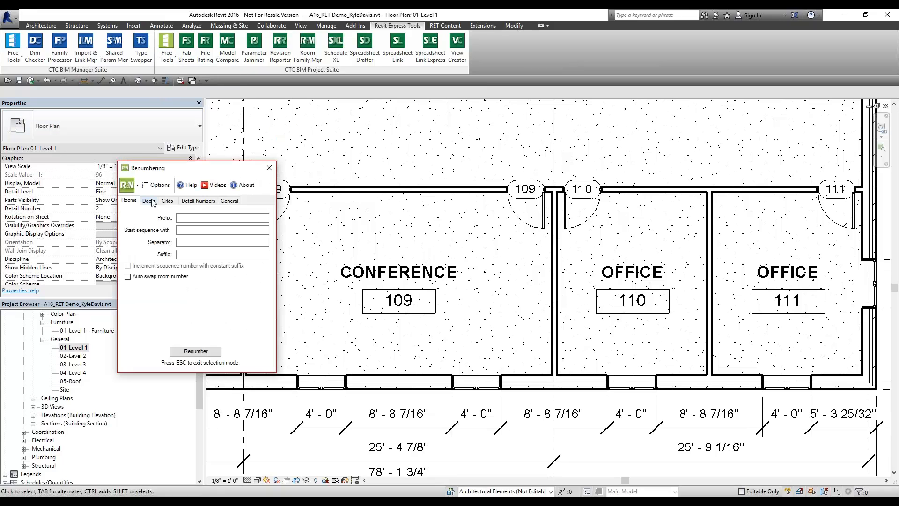
left_click(151, 202)
left_click_drag(197, 174, 141, 126)
left_click(71, 219)
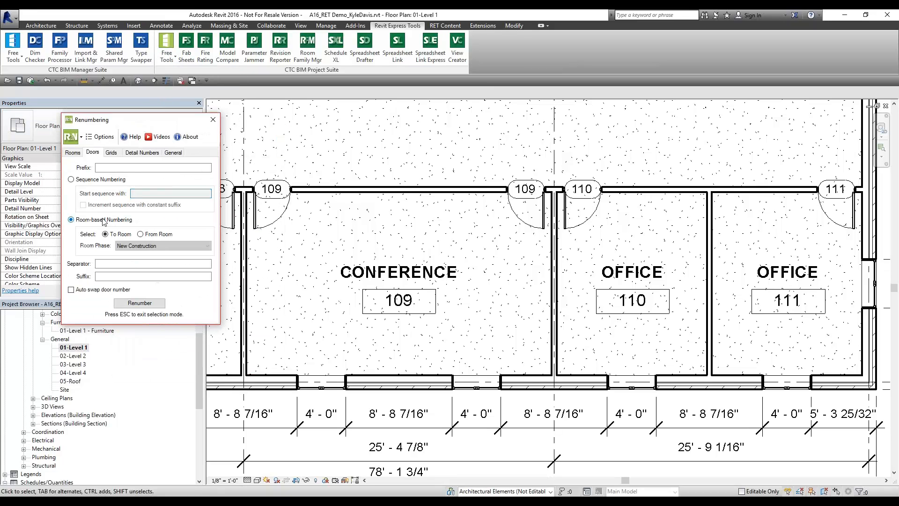
left_click(109, 265)
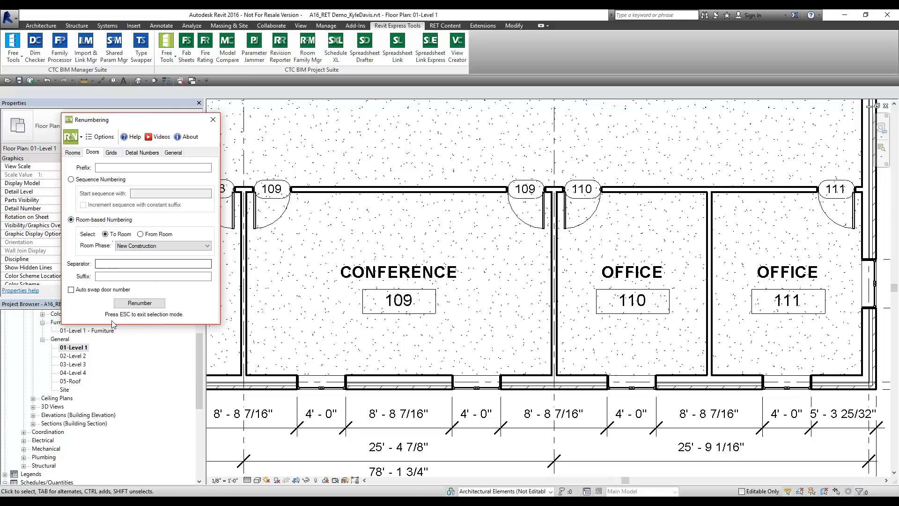
left_click(113, 277)
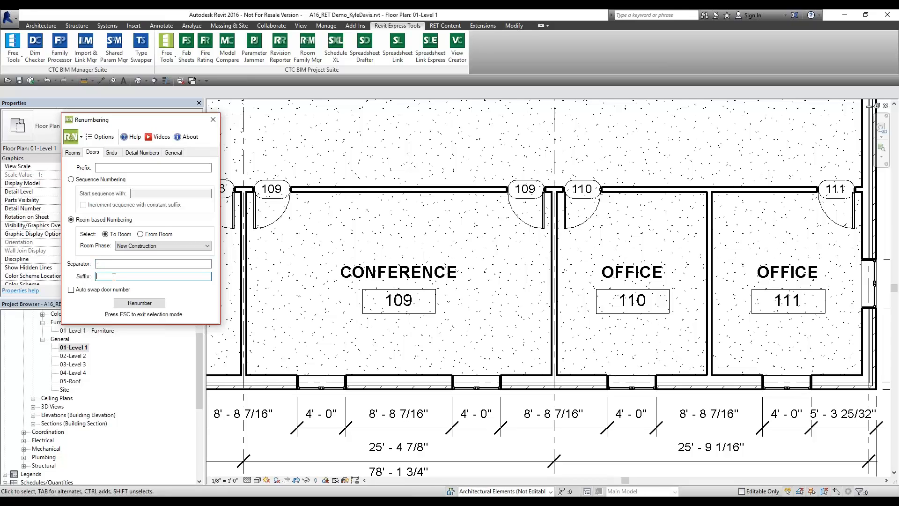
Renumber the door at the Conference room's right corner to 101B, accepting the duplicate-mark warning
left_click(141, 303)
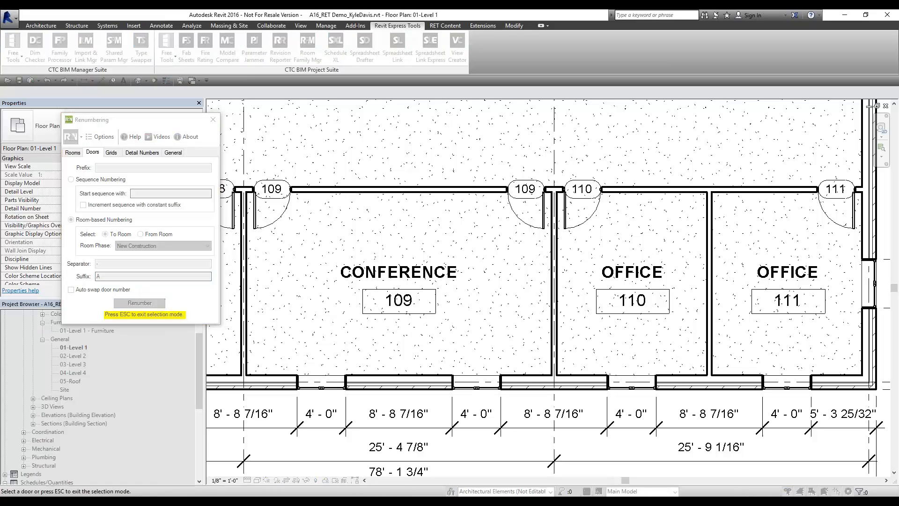
left_click(518, 224)
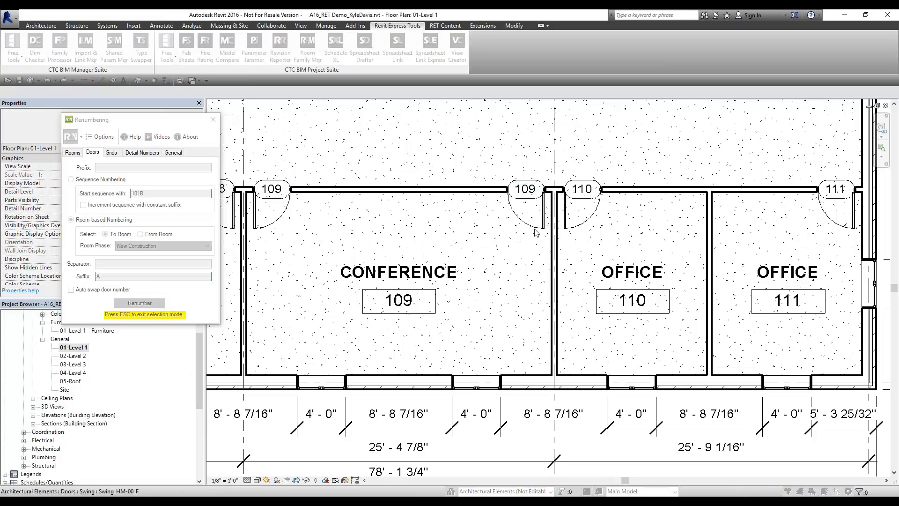
left_click(482, 289)
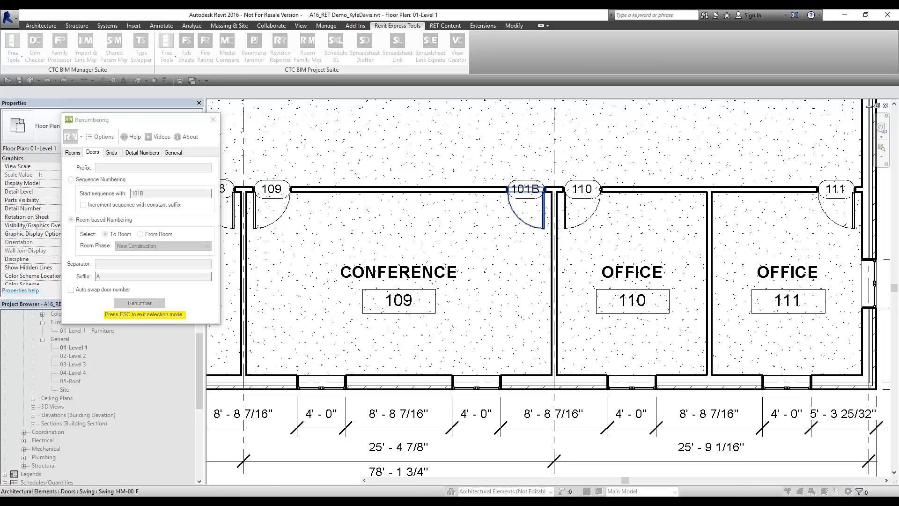
key("Escape")
Select door 101B to inspect it alongside the neighbouring rooms
left_click(535, 199)
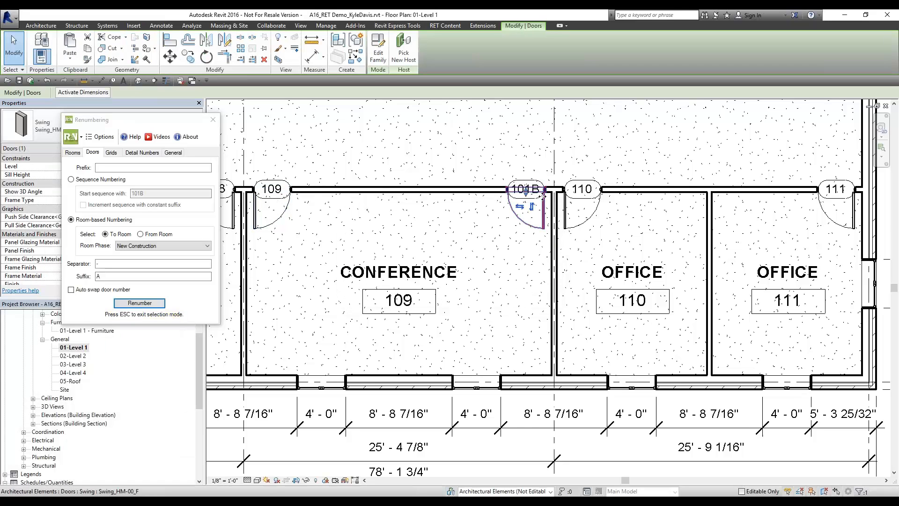
scroll(532, 192, "up", 2)
scroll(531, 192, "down", 2)
key("Escape")
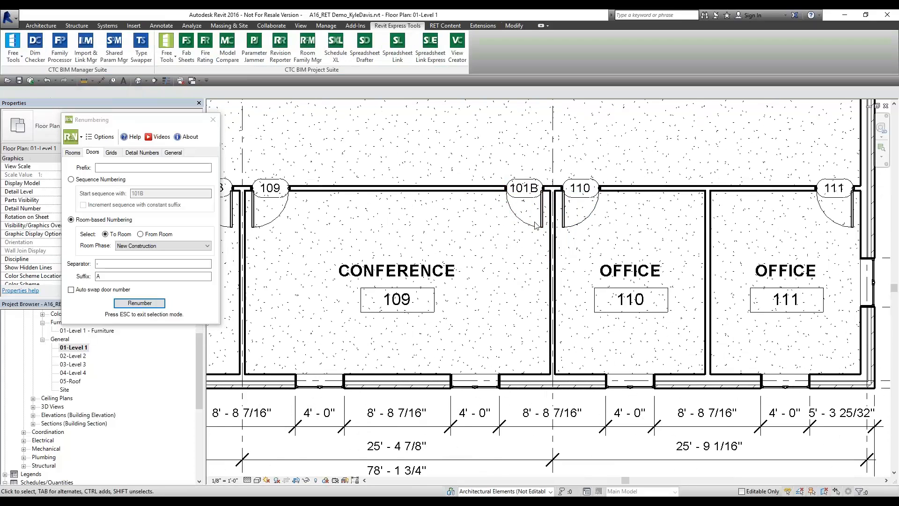
left_click(544, 223)
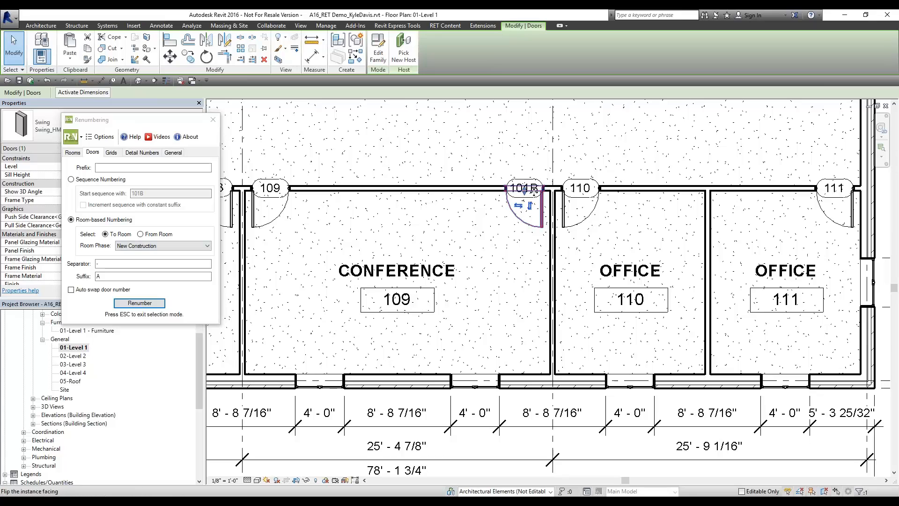
middle_click_drag(425, 257, 410, 352)
scroll(475, 189, "down", 2)
key("Escape")
Check door 101B's swing against the Conference room's extent, then clear the selection
left_click(505, 256)
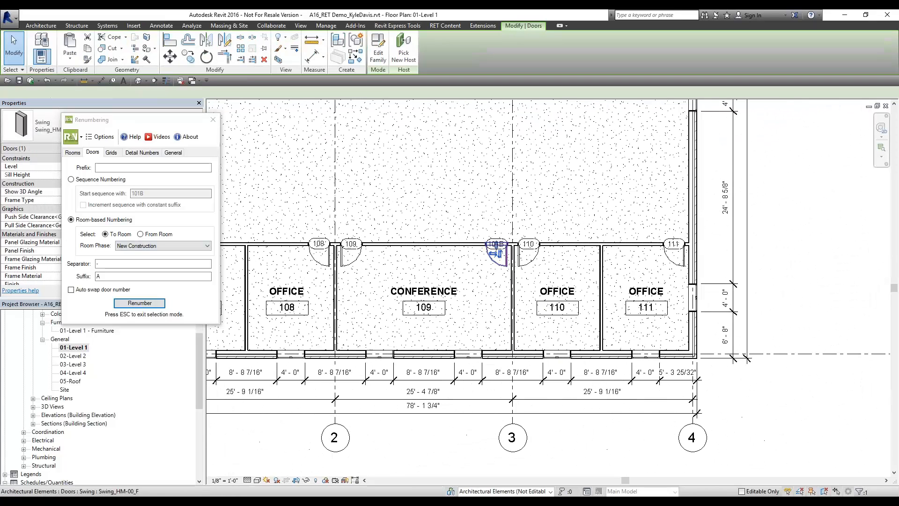
left_click(514, 209)
scroll(491, 255, "up", 2)
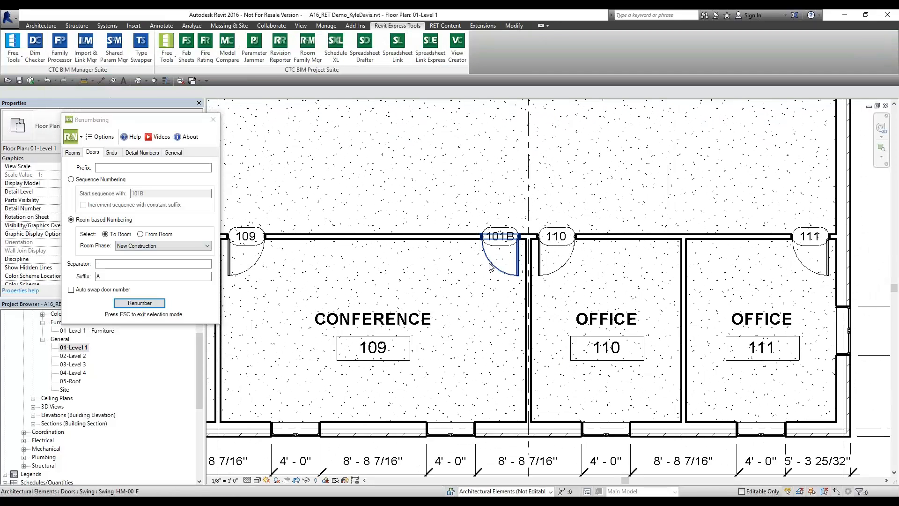
left_click(491, 263)
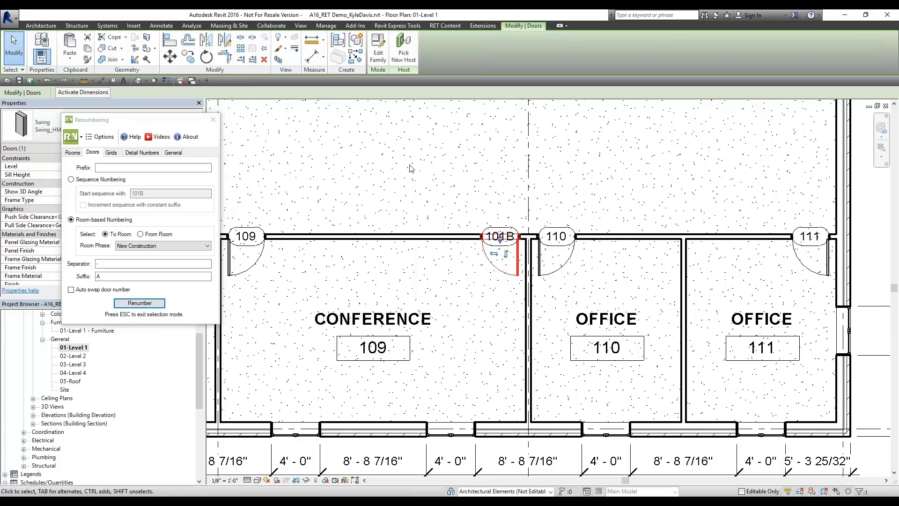
left_click(490, 320)
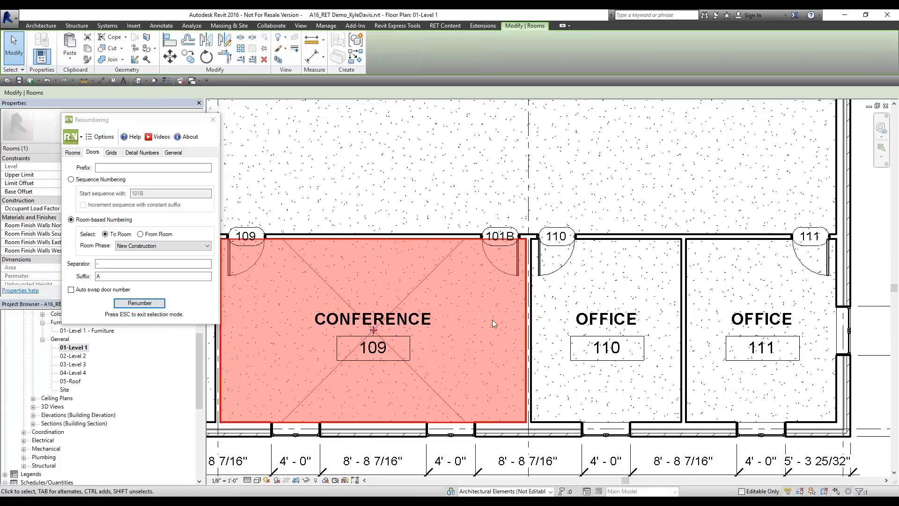
left_click(514, 274)
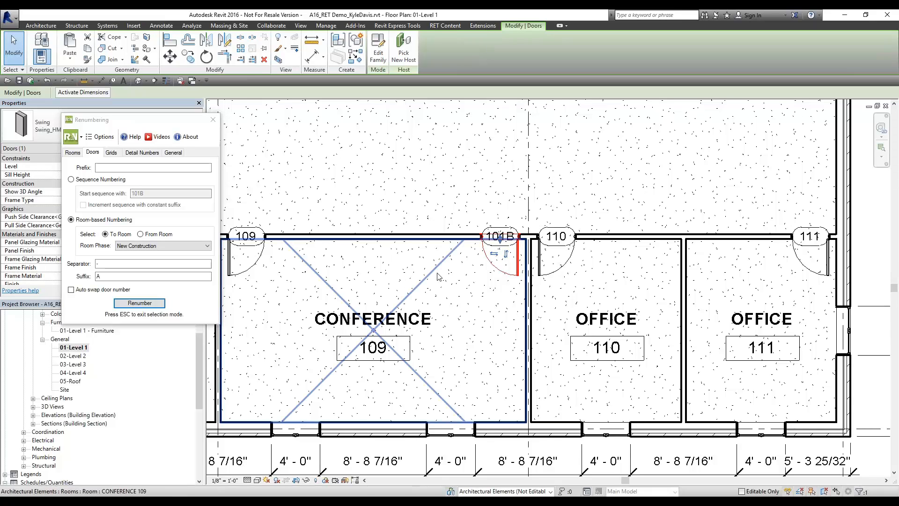
scroll(440, 263, "down", 6)
left_click(577, 215)
Fit the whole floor plan in view and close the Renumbering and Spreadsheet Link windows
middle_click(576, 211)
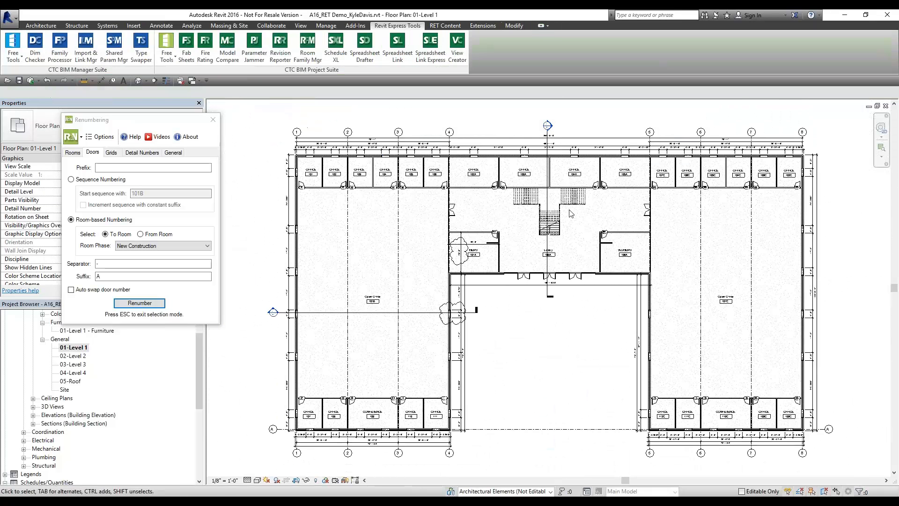
left_click(213, 120)
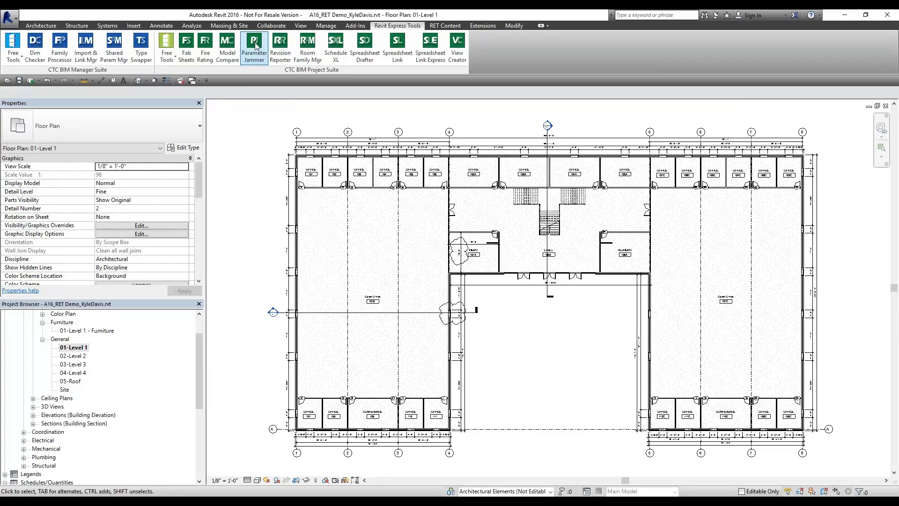
left_click(409, 57)
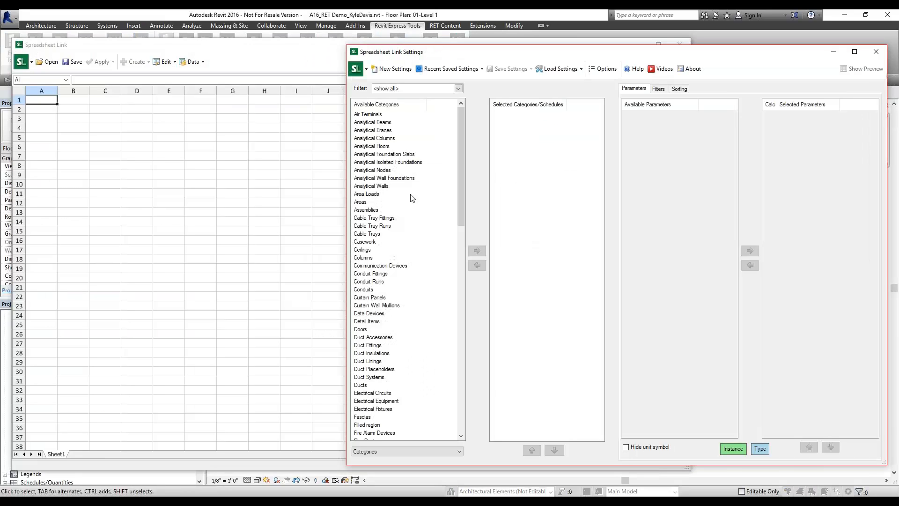
left_click(876, 51)
Inspect the Open Office room's Occupancy value of 25 and Occupant in Properties, then deselect it
left_click(334, 293)
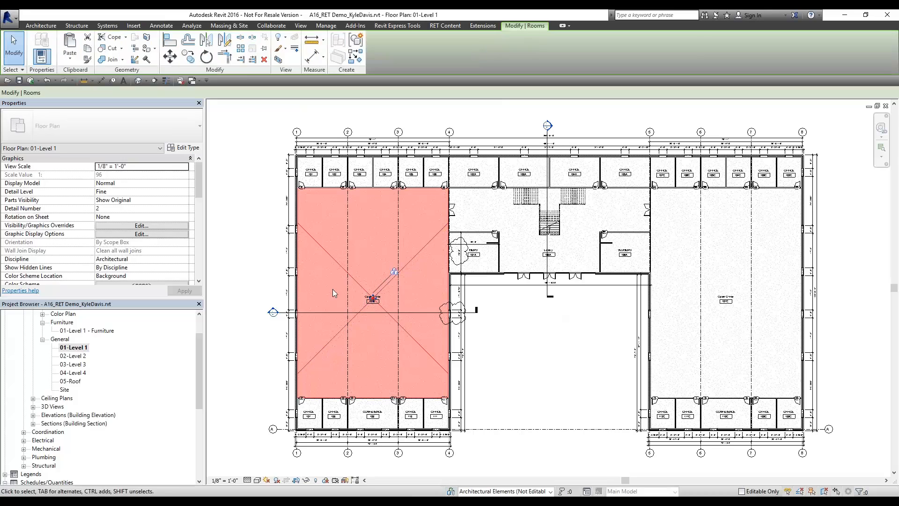
scroll(27, 187, "down", 3)
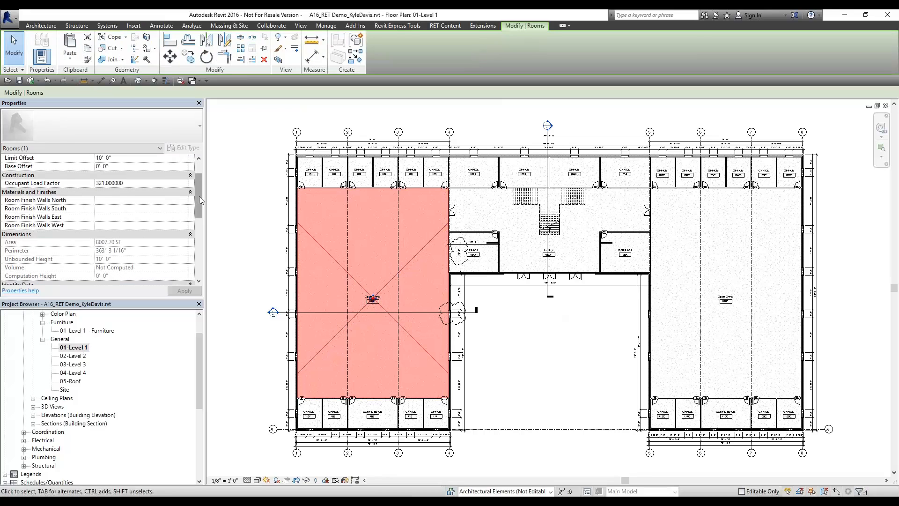
left_click_drag(198, 196, 198, 241)
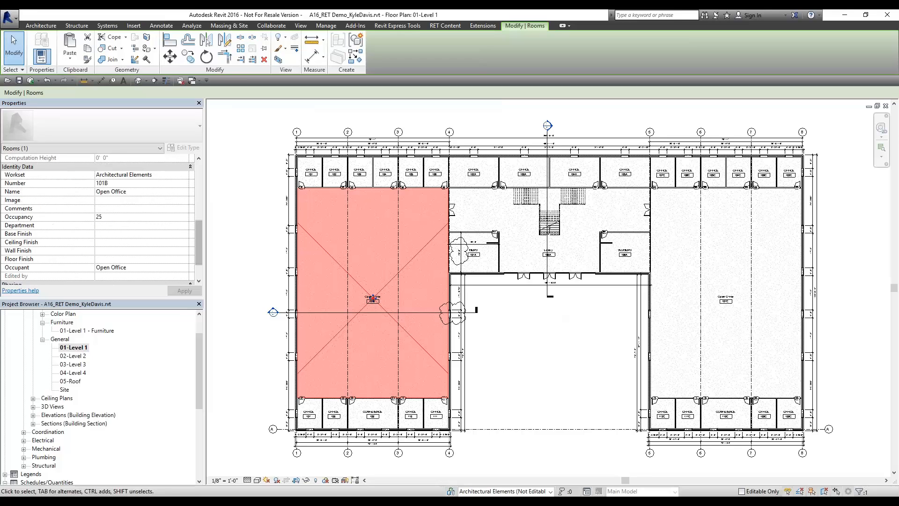
left_click(118, 217)
double_click(119, 217)
left_click(144, 270)
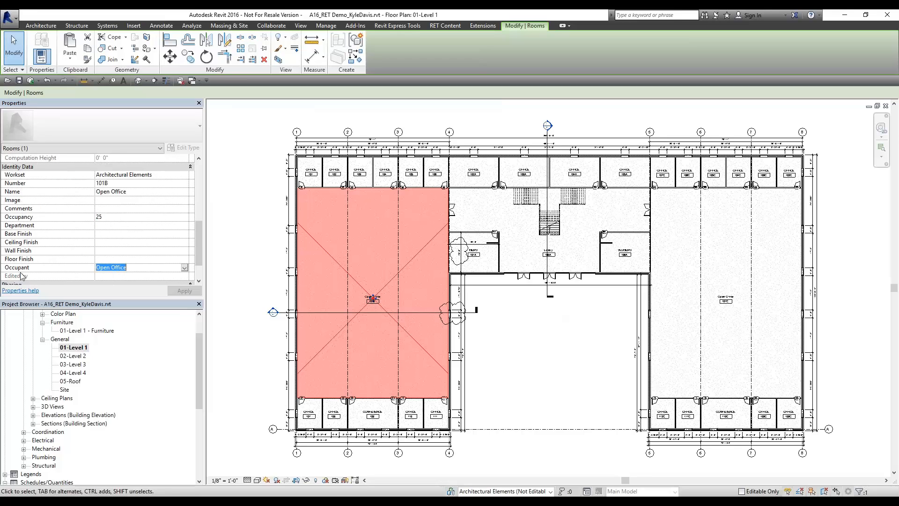
left_click(515, 333)
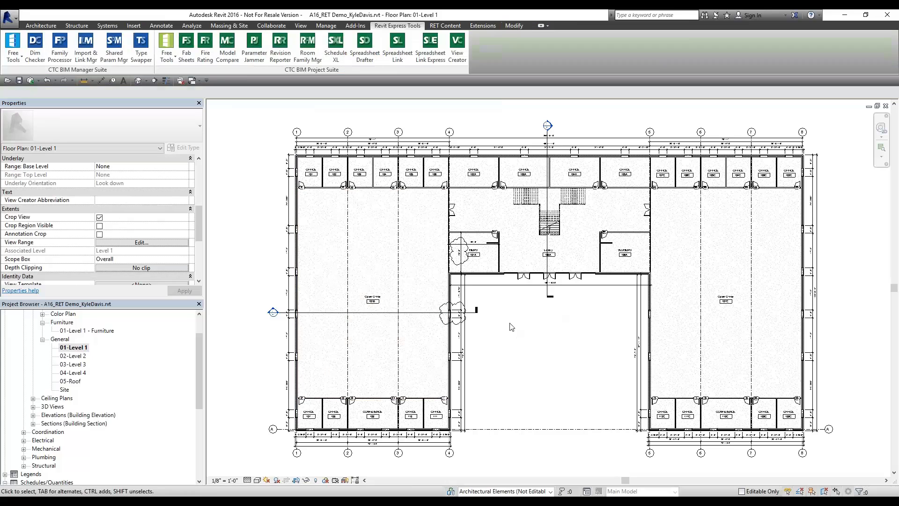
Load Room Occupancy Factor.slsettings from file into Spreadsheet Link
left_click(397, 47)
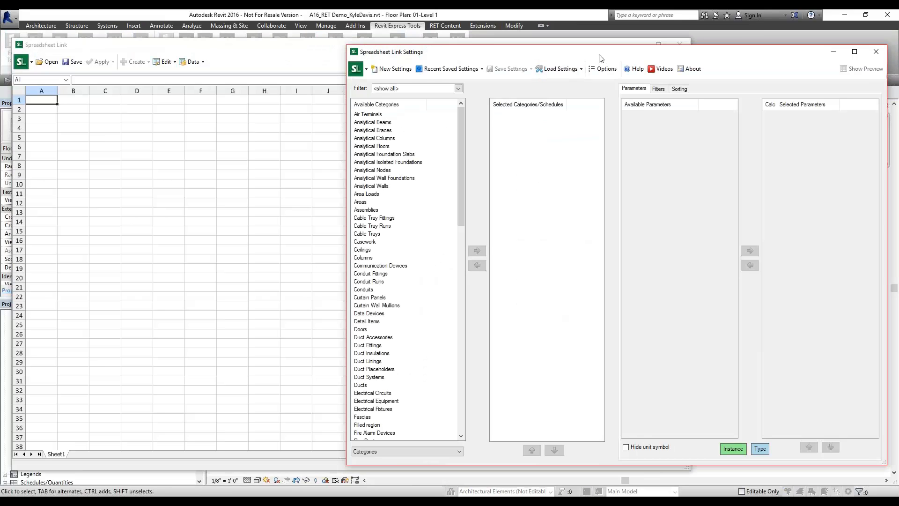
left_click(572, 69)
left_click(572, 84)
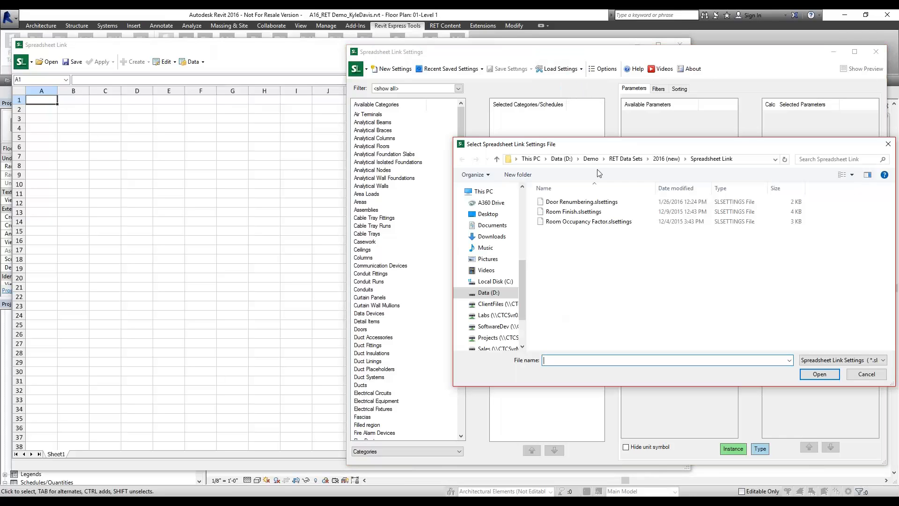
left_click(582, 222)
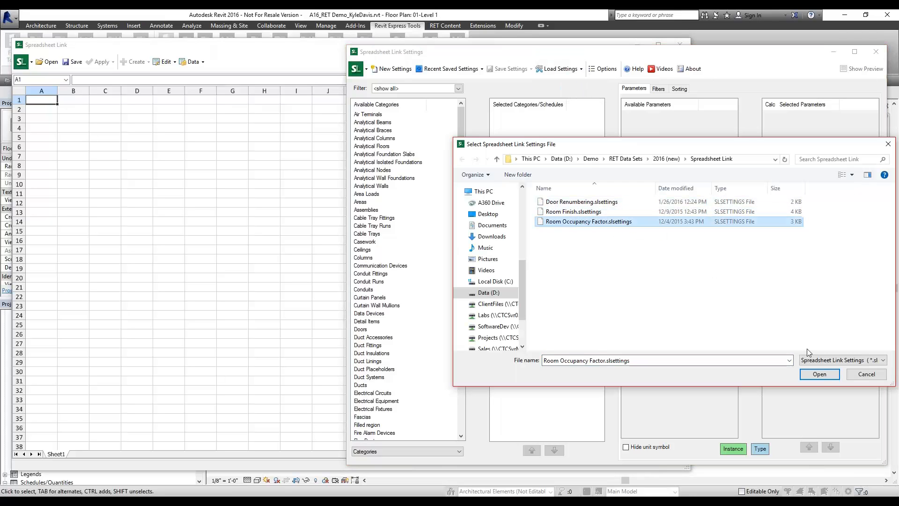
left_click(818, 374)
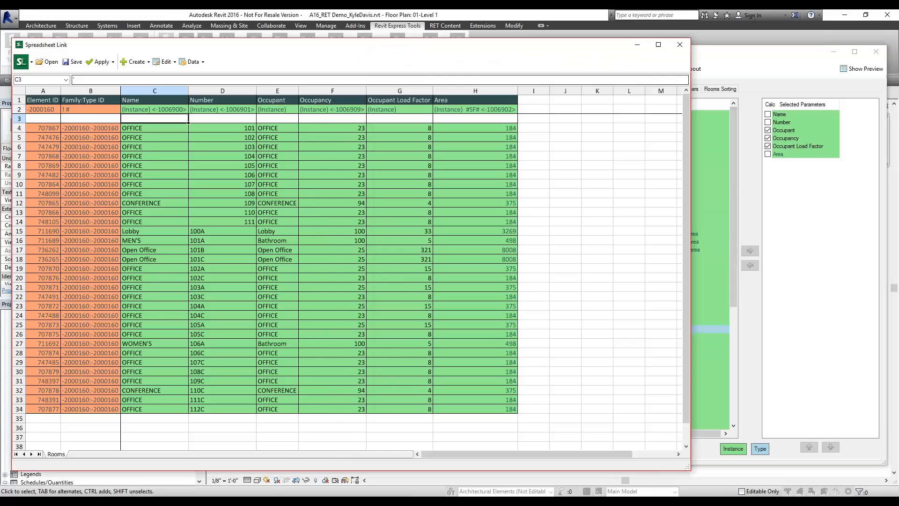
Review the Occupant formulas in column E against room names, including the MEN'S and Open Office rows
left_click(226, 128)
left_click(139, 129)
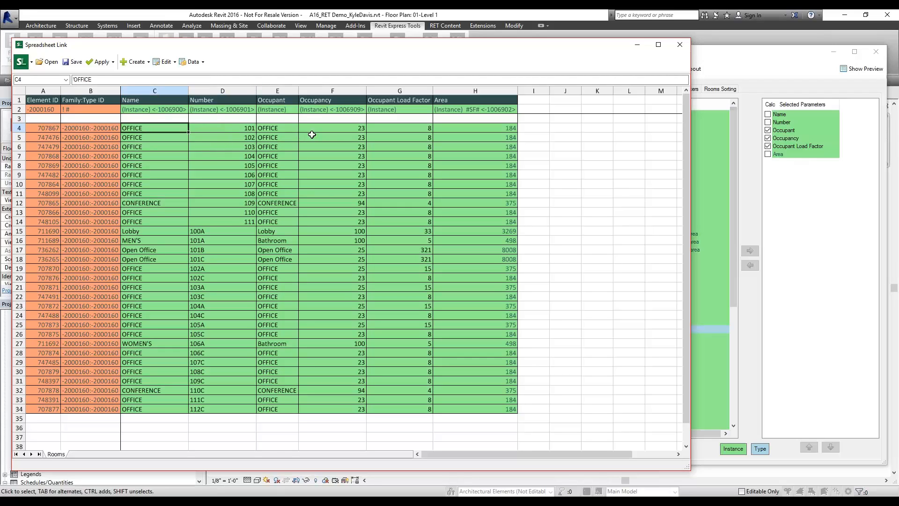
left_click(270, 128)
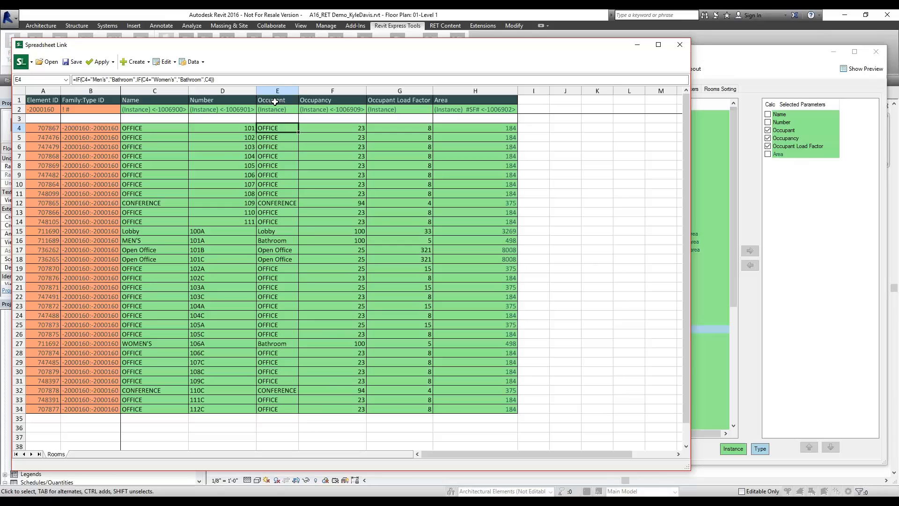
left_click(138, 128)
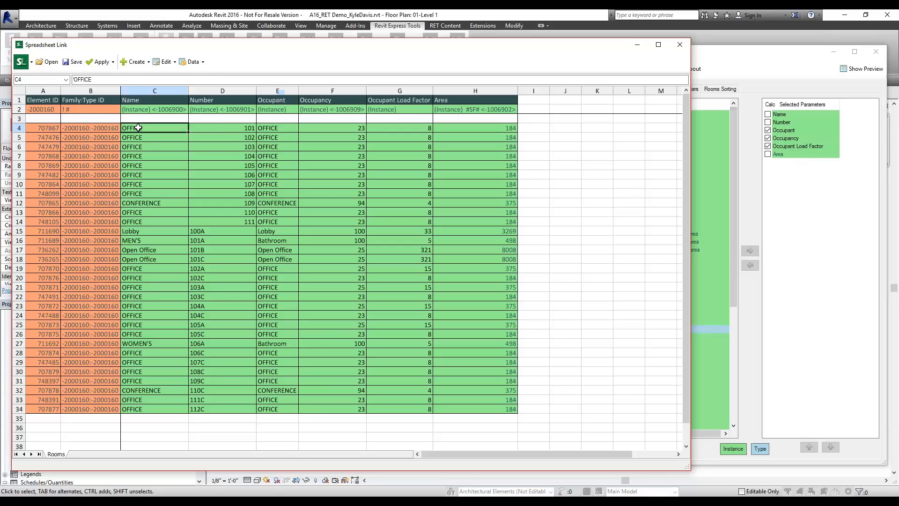
left_click(269, 127)
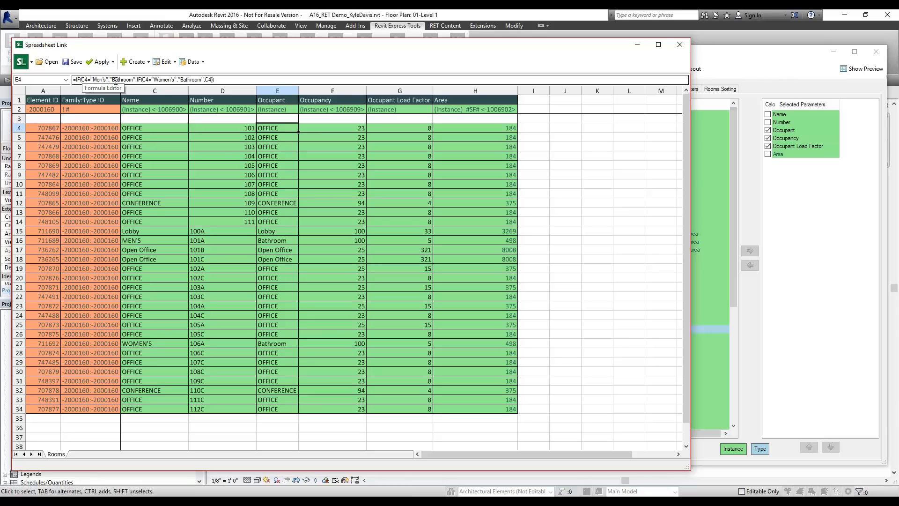
left_click(139, 80)
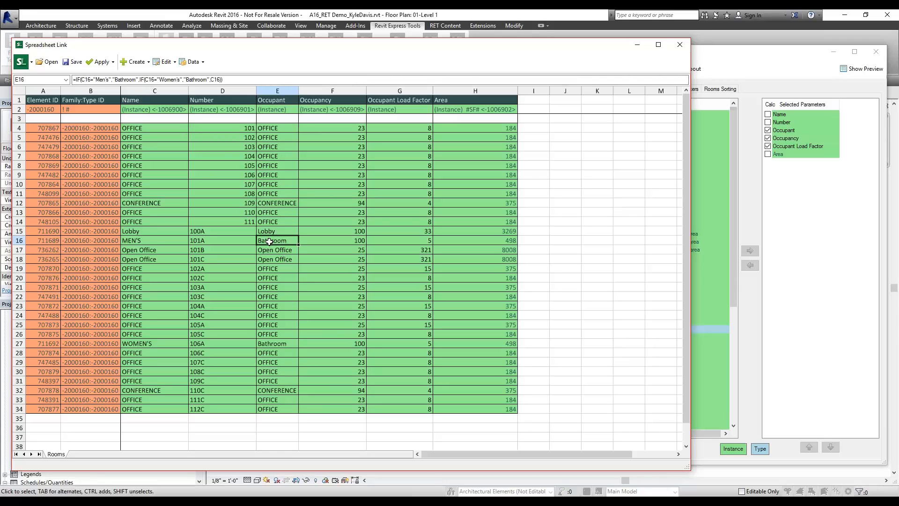
left_click(140, 240)
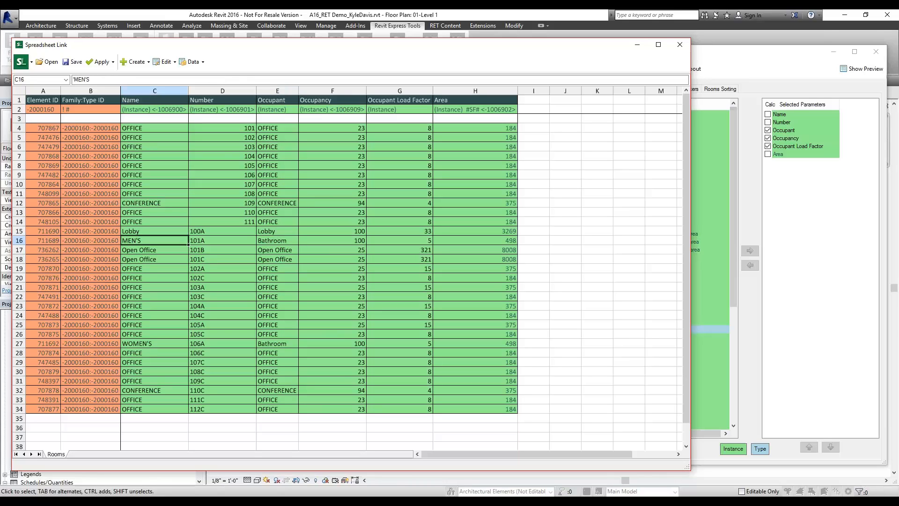
left_click(268, 238)
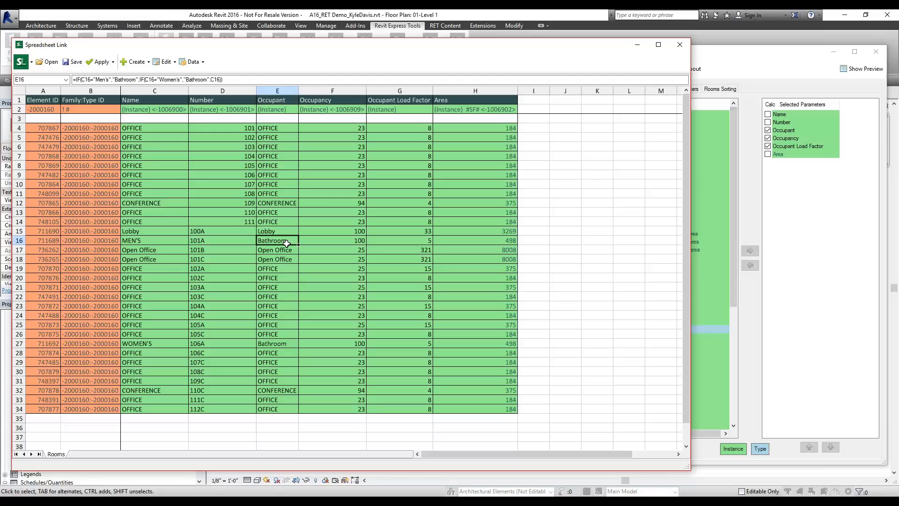
left_click(274, 251)
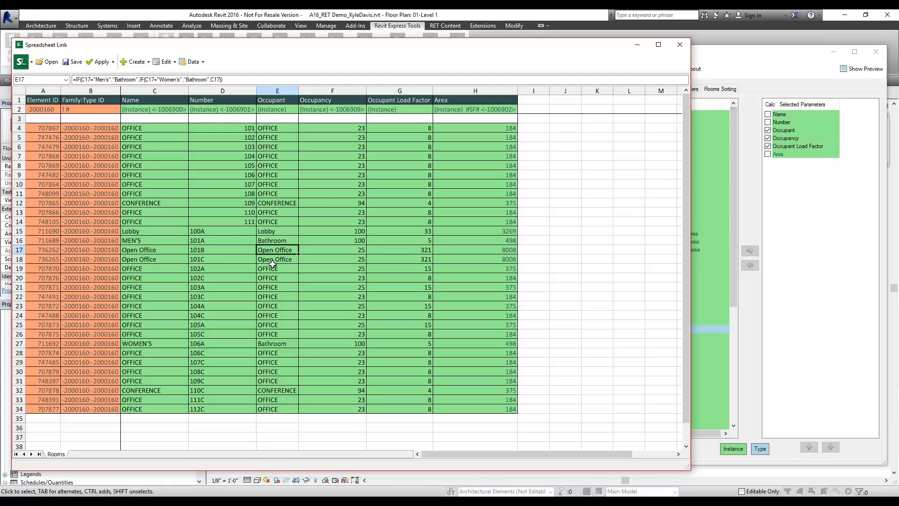
left_click(272, 271)
left_click(273, 259)
left_click(274, 269)
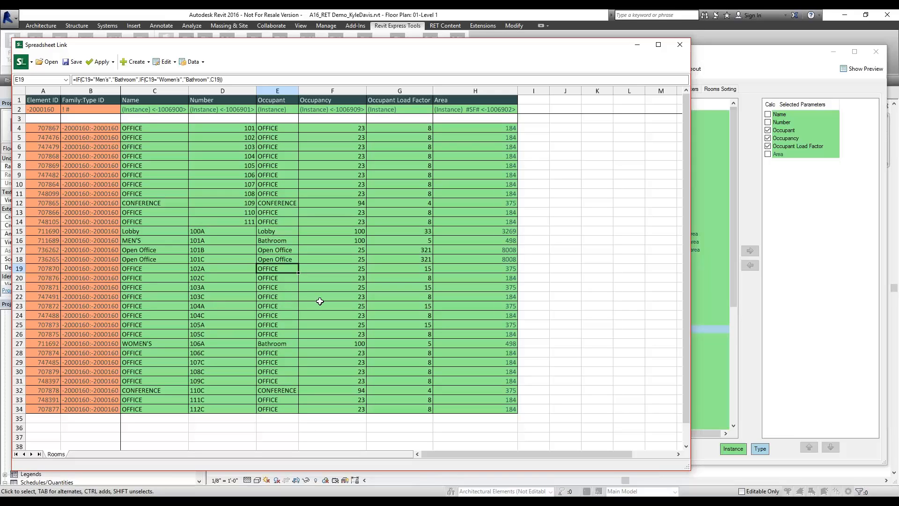
Inspect the Occupancy formula in F4 and the Occupant Load Factor formula in G4
left_click(339, 127)
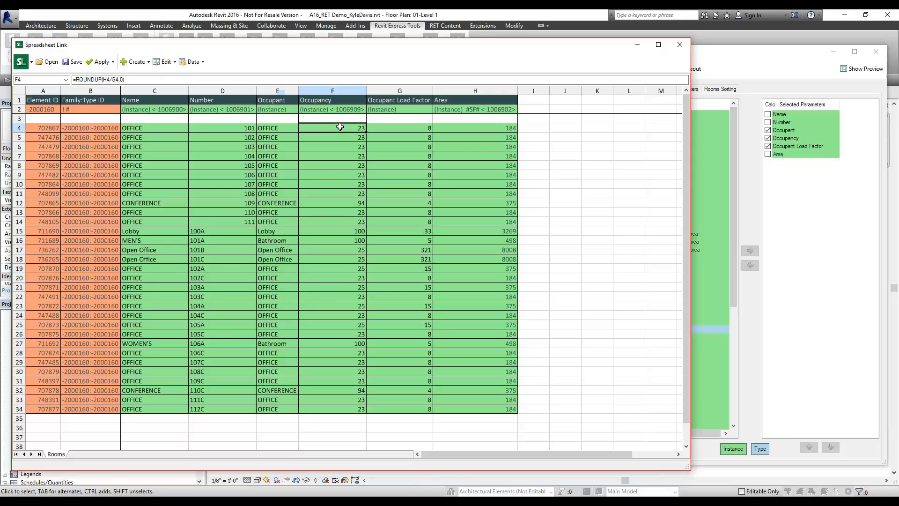
left_click(406, 127)
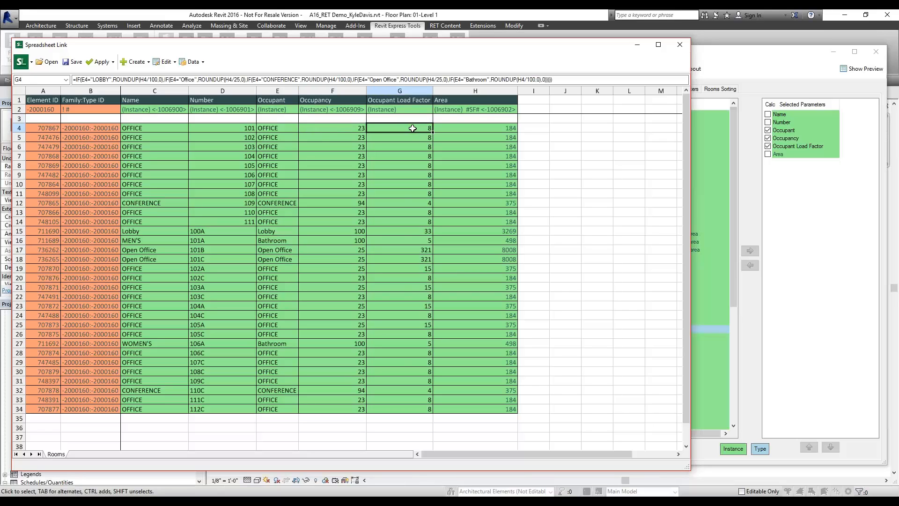
double_click(407, 128)
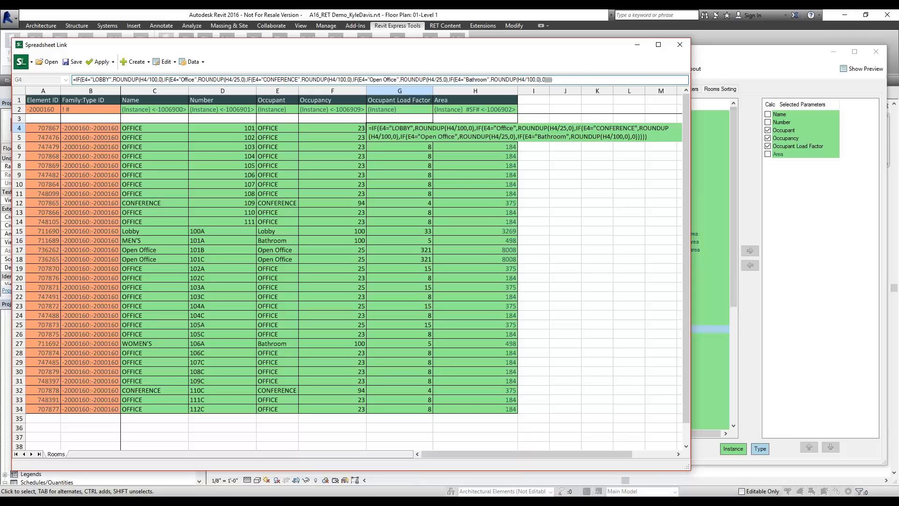
left_click_drag(576, 81, 73, 80)
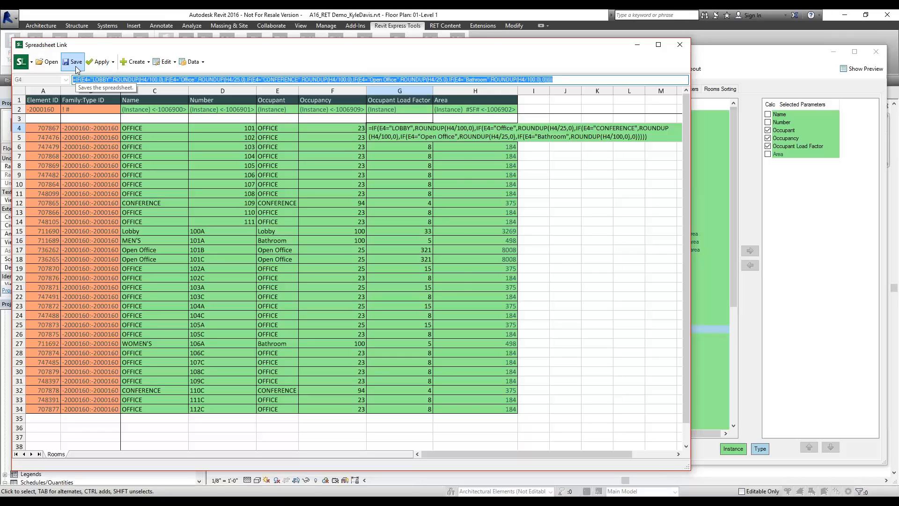
Save the sheet over Room Occupancy Factor.xlsx and open it in Excel
left_click(75, 66)
left_click(177, 127)
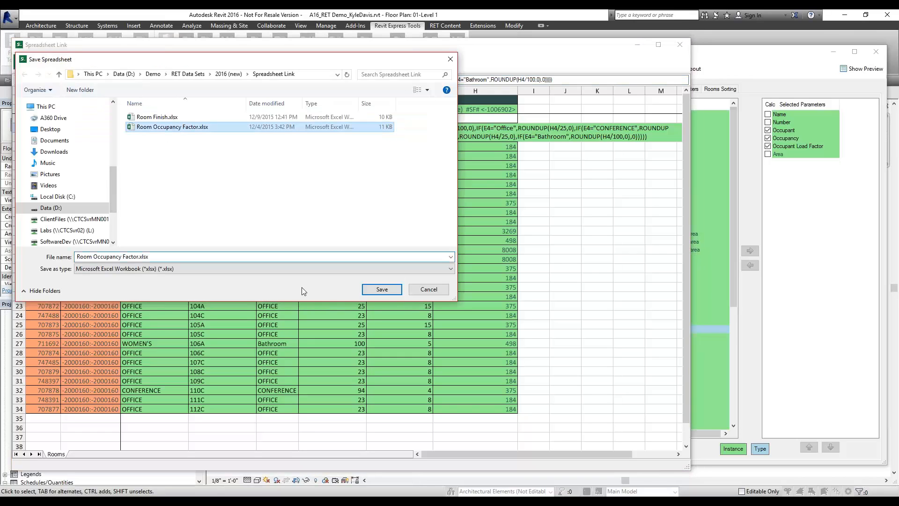
left_click(388, 290)
left_click(473, 258)
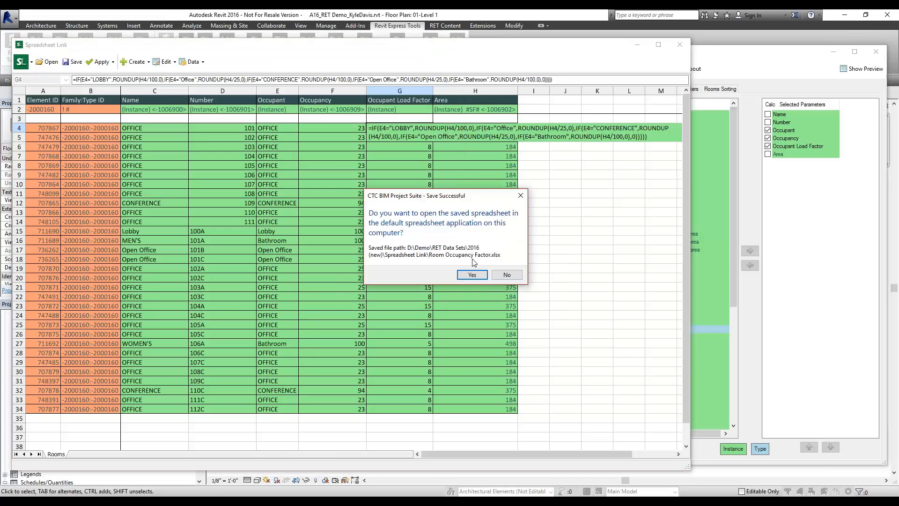
left_click(472, 274)
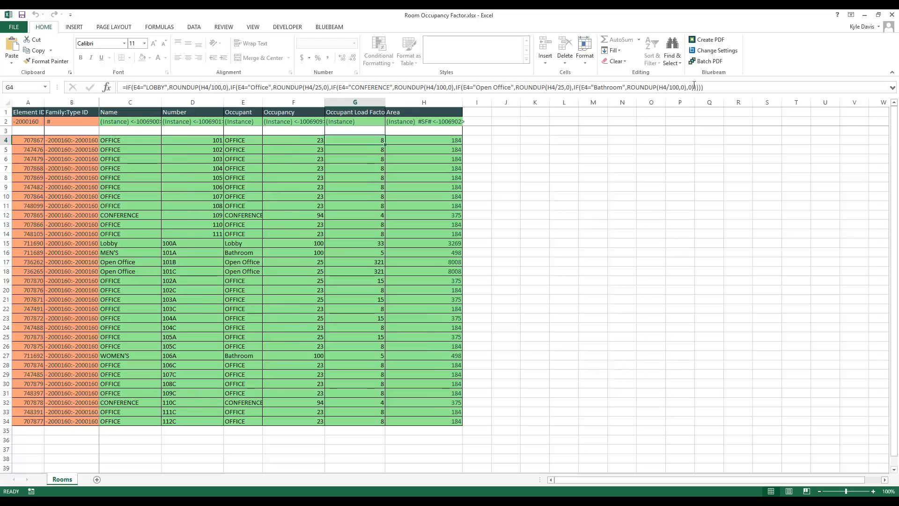
left_click(730, 89)
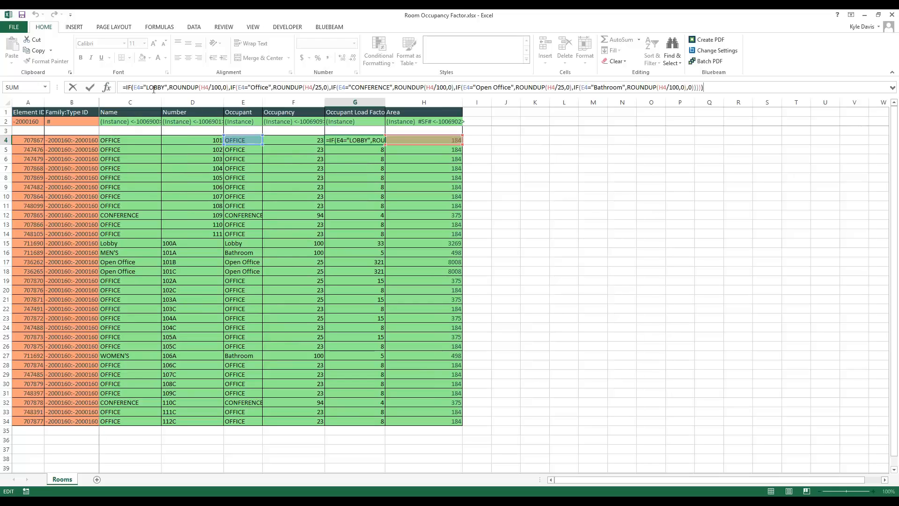
left_click(220, 87)
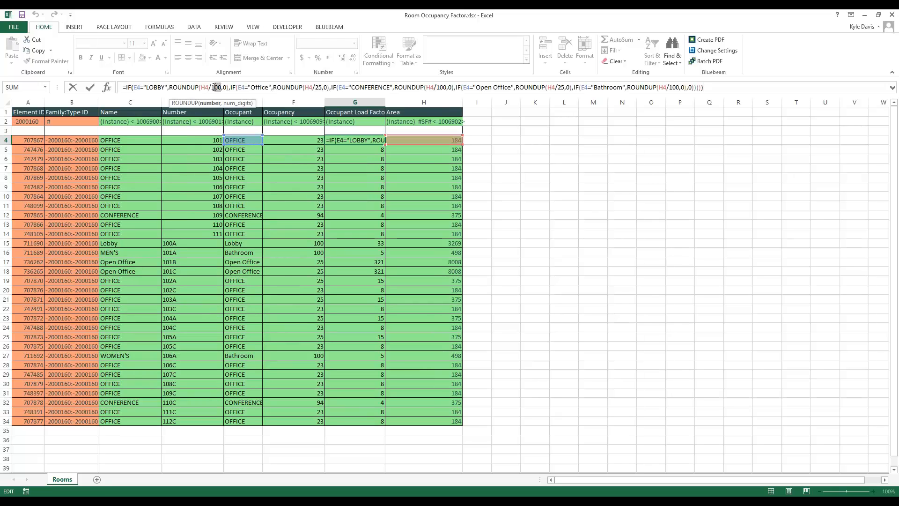
left_click_drag(214, 87, 211, 88)
left_click(328, 88)
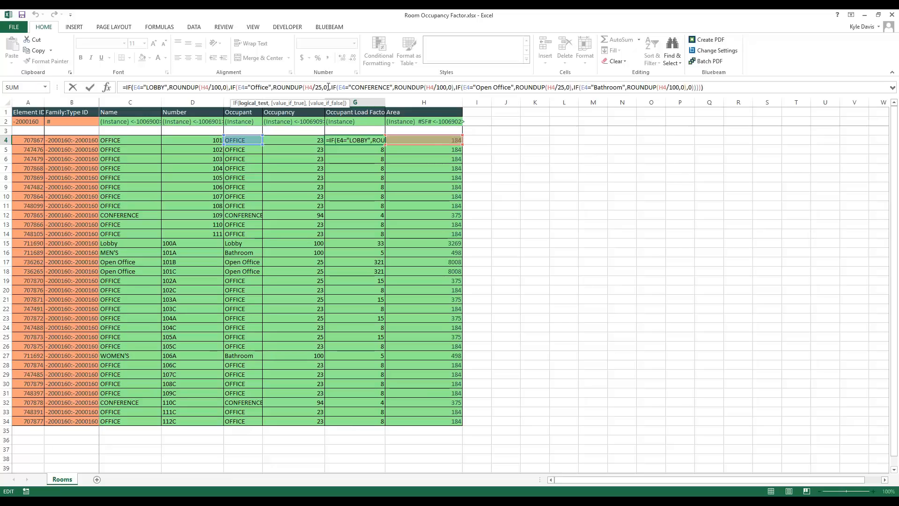
left_click_drag(322, 87, 315, 87)
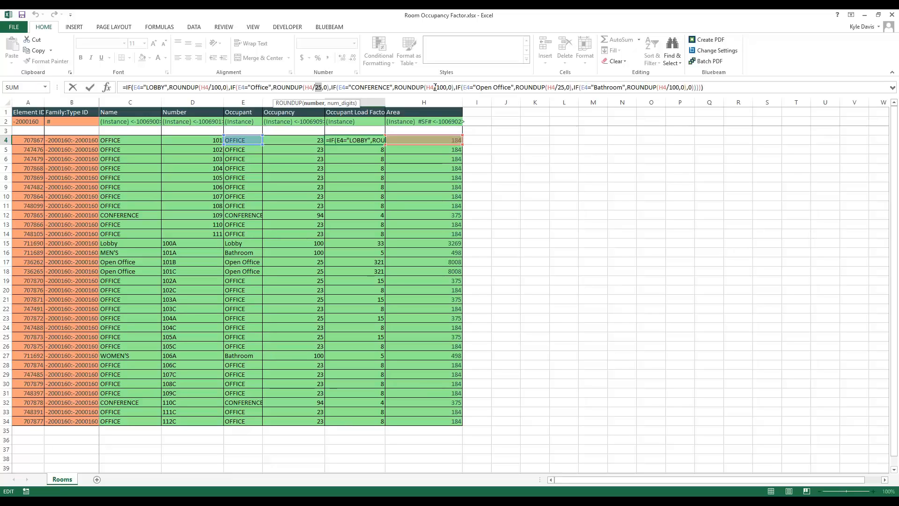
key("Escape")
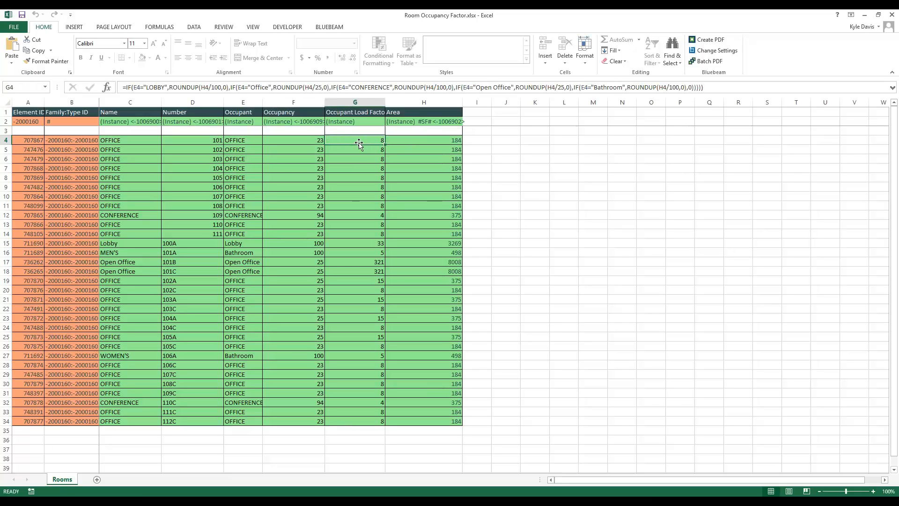
left_click_drag(369, 143, 377, 421)
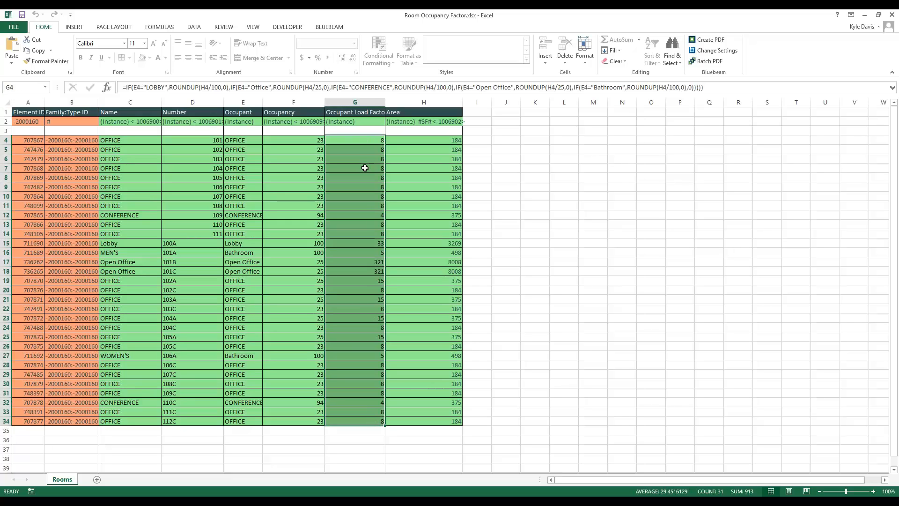
left_click(358, 139)
left_click(260, 142)
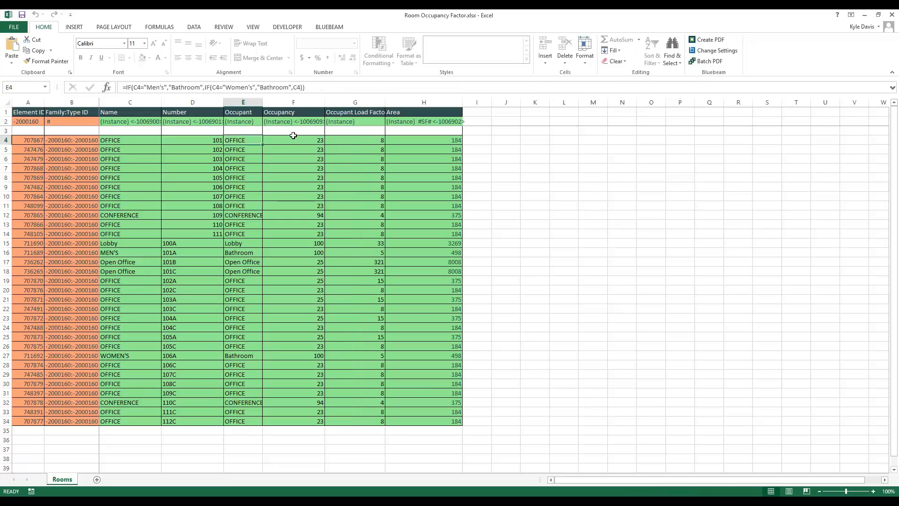
left_click(300, 141)
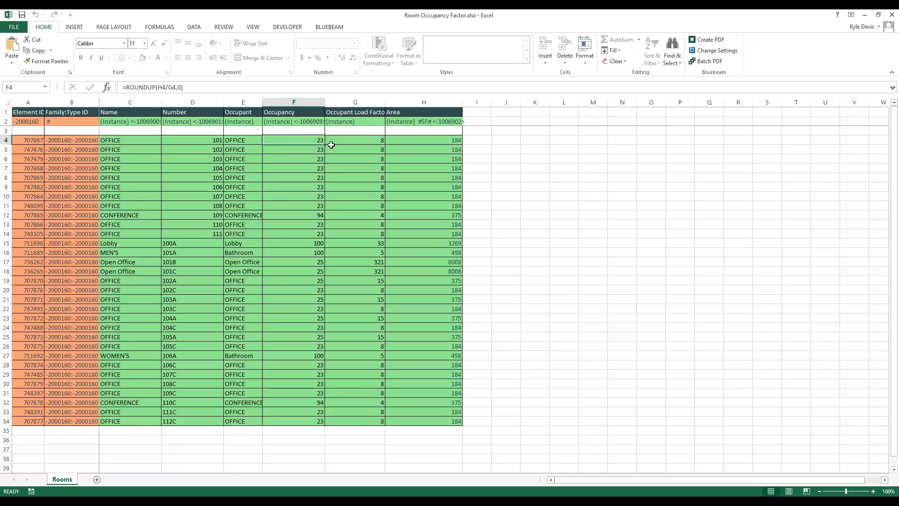
left_click(132, 85)
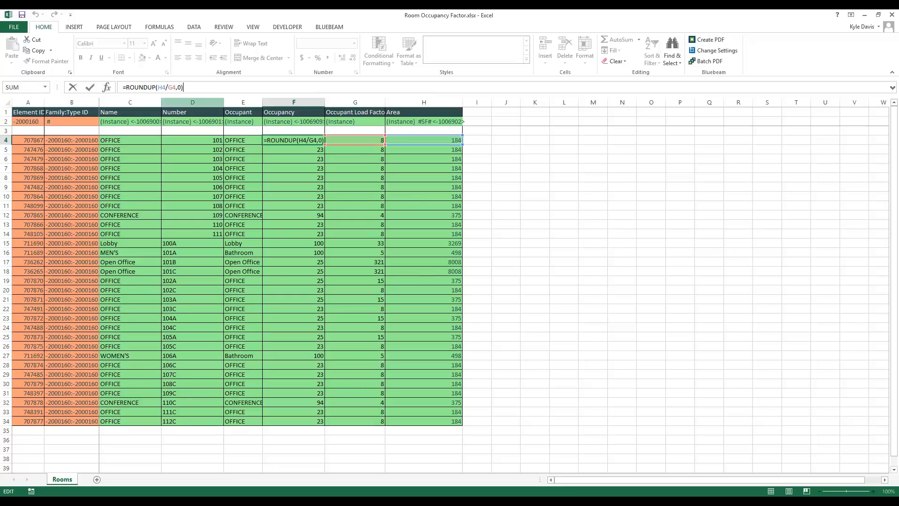
left_click(179, 88)
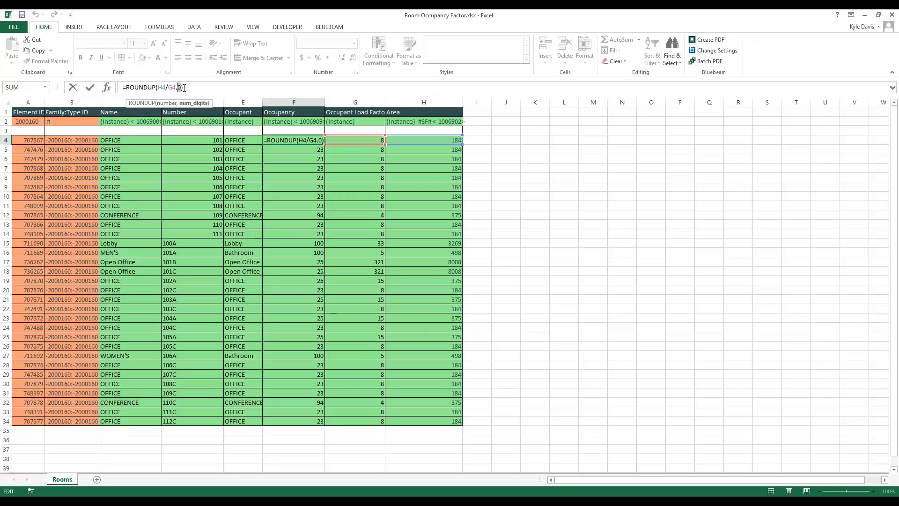
key("Escape")
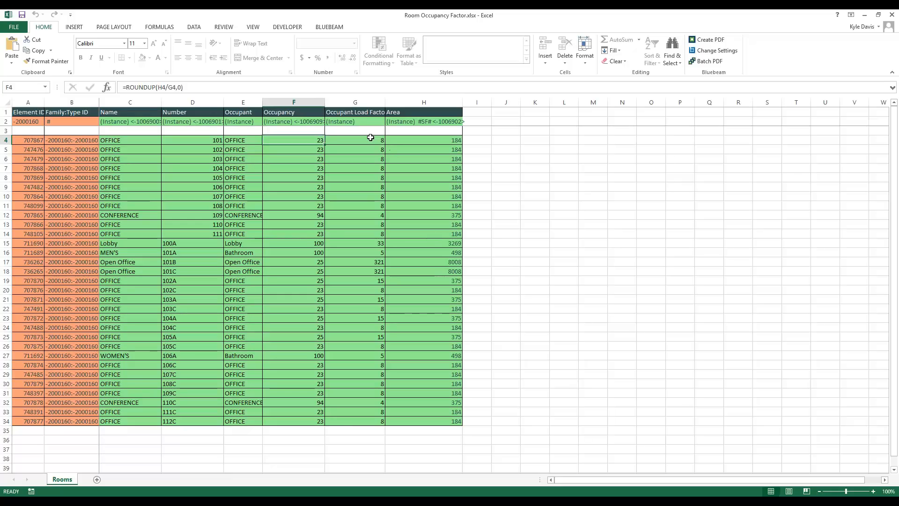
left_click(371, 138)
left_click(311, 142)
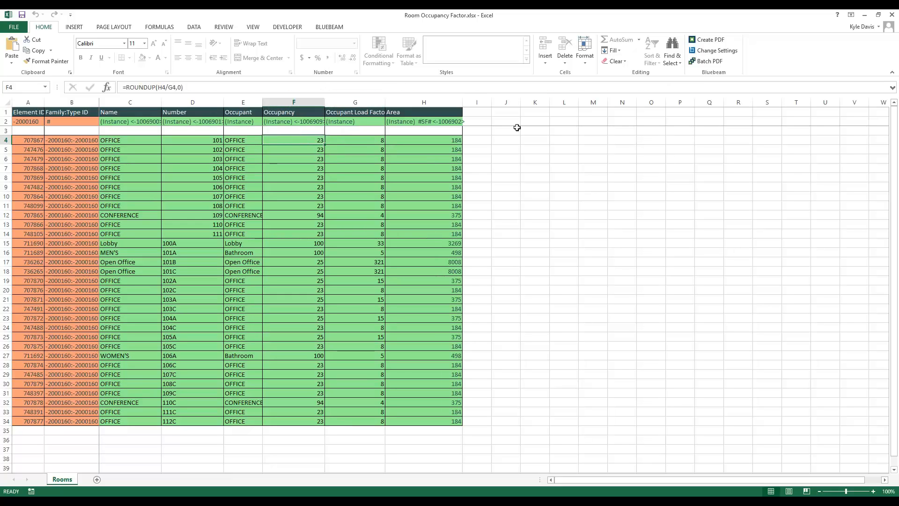
Return from Excel to the Spreadsheet Link window, leaving the G4 formula edit
left_click(263, 501)
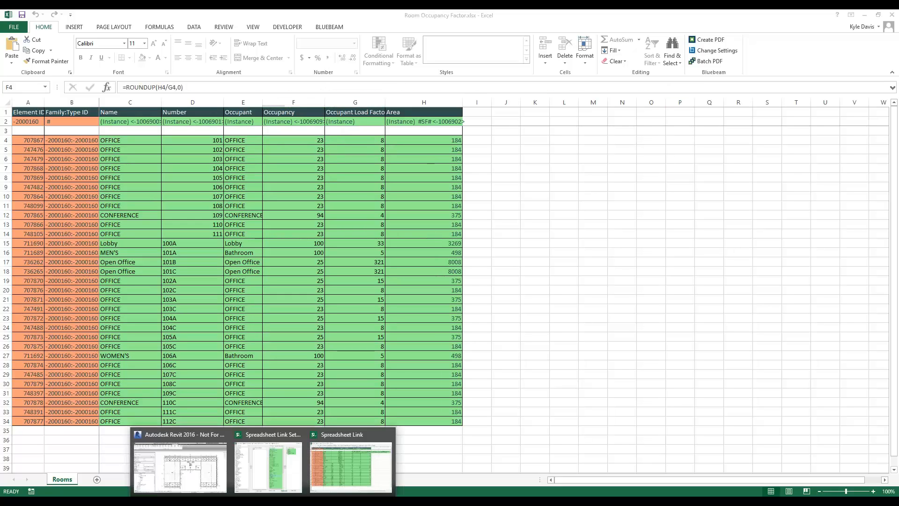
left_click(326, 459)
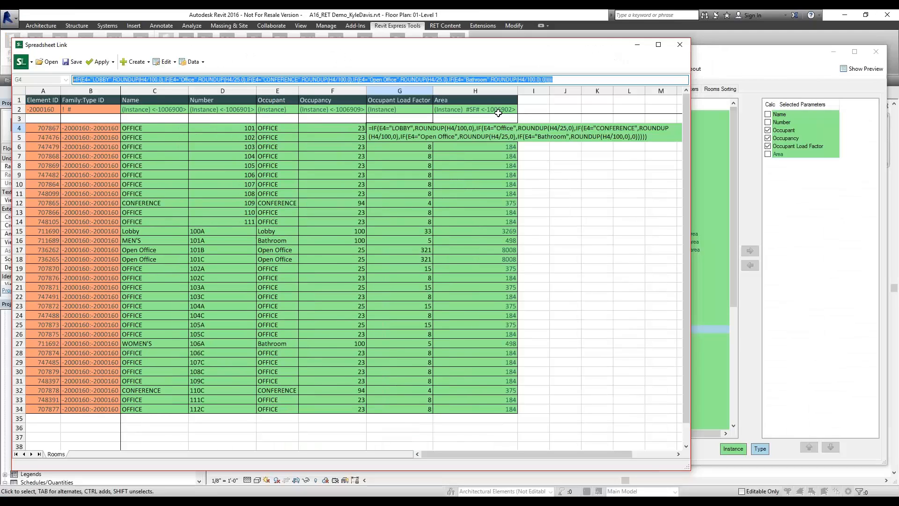
key("Escape")
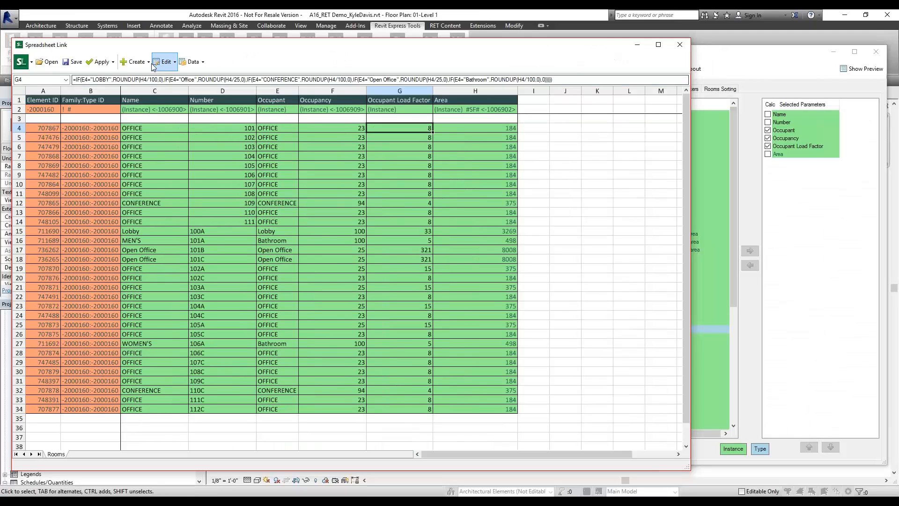
Apply the active worksheet's room values to the project, then close Spreadsheet Link without saving settings
left_click(112, 62)
left_click(123, 77)
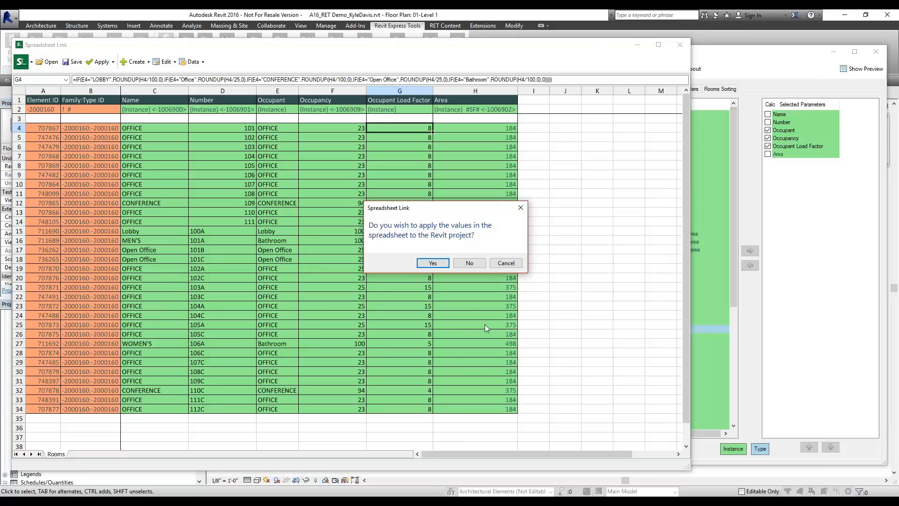
left_click(440, 263)
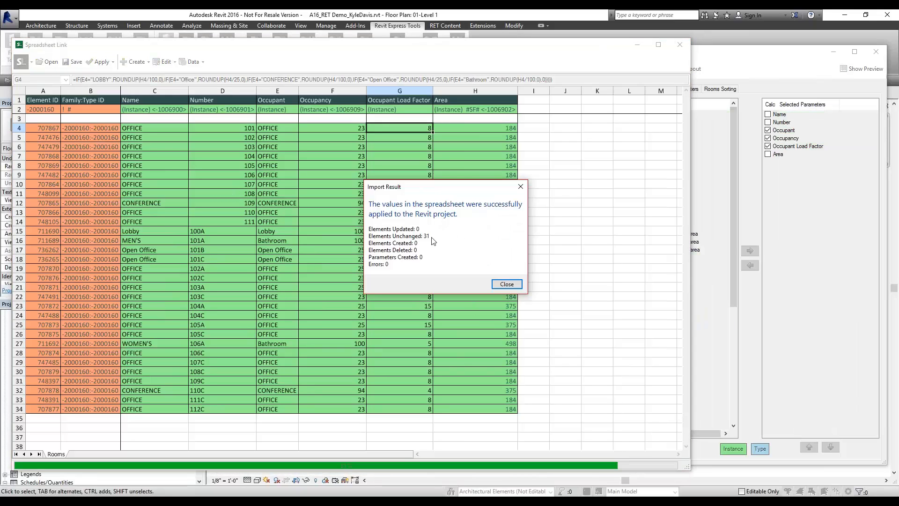
left_click(507, 283)
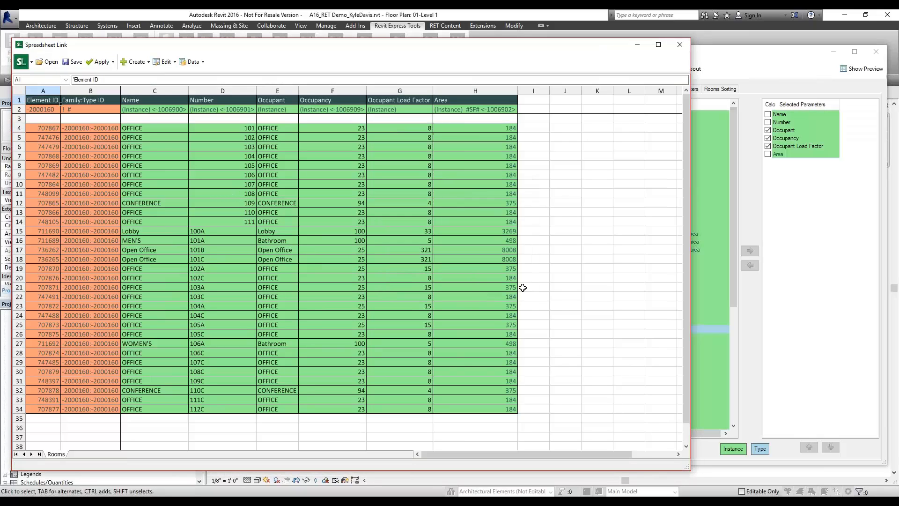
left_click(876, 52)
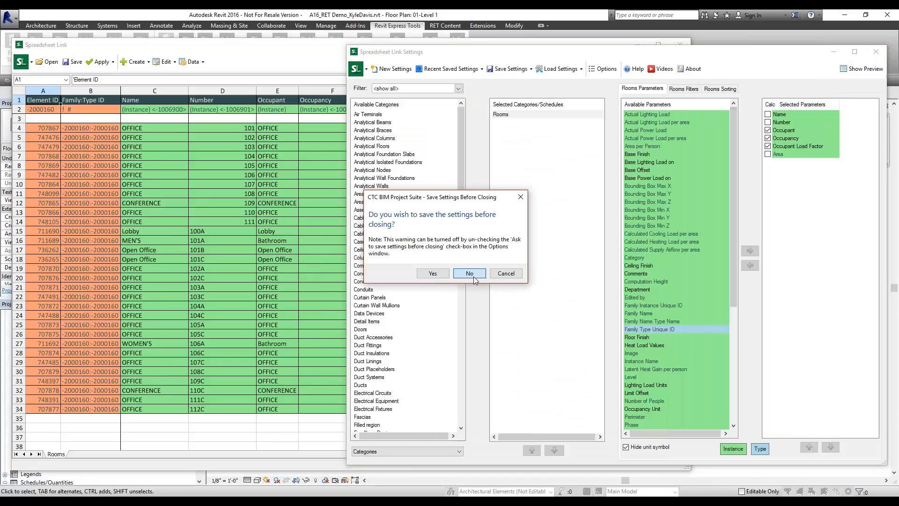
left_click(473, 276)
scroll(370, 398, "up", 5)
Select the bottom wall of the office row and delete the wall dividing the conference area
left_click(367, 377)
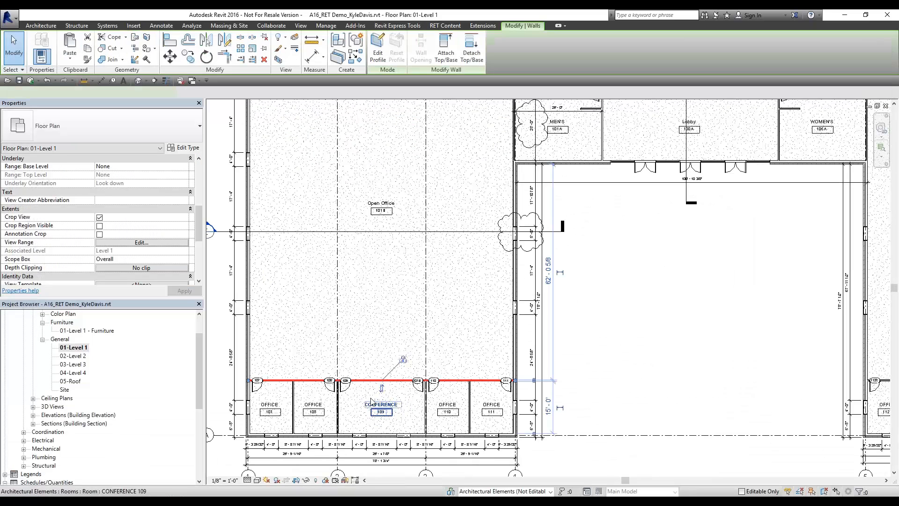
scroll(365, 393, "up", 2)
left_click_drag(361, 372, 367, 306)
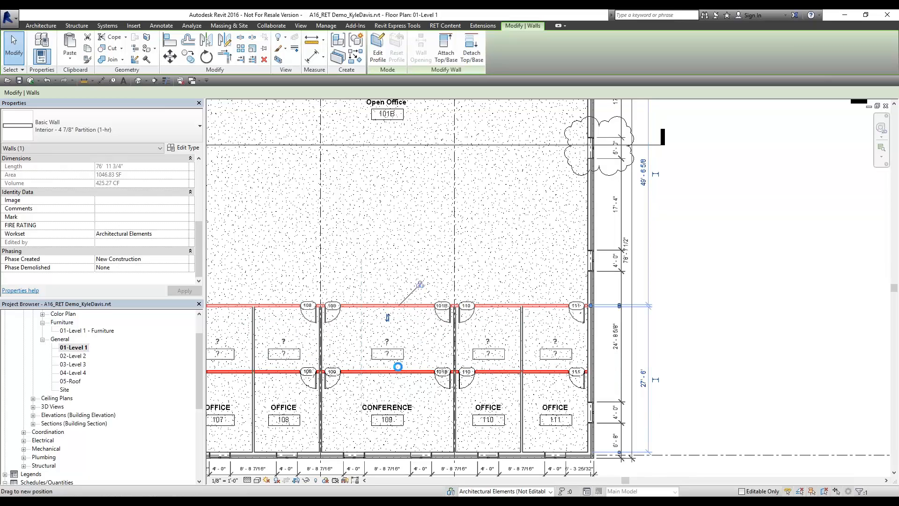
key("Delete")
Set the CONFERENCE 109 room's Occupancy to 94, then deselect the room
left_click(406, 326)
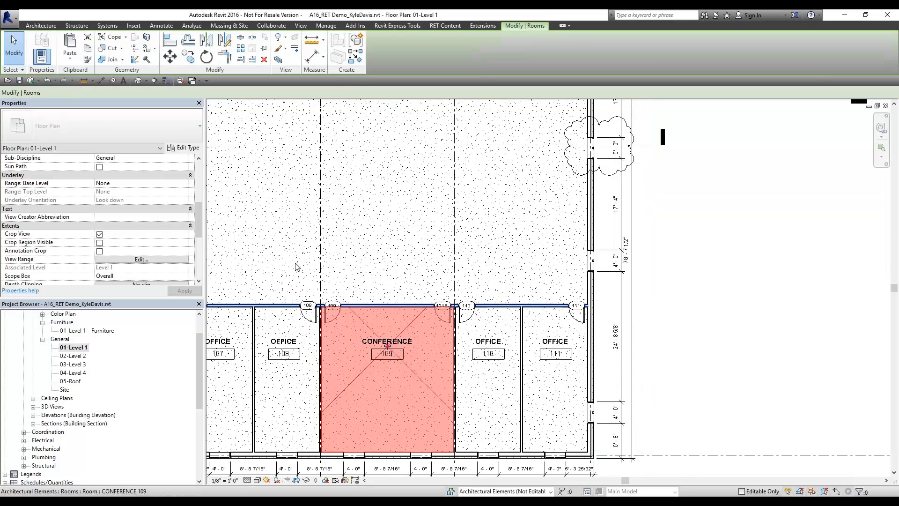
left_click(140, 234)
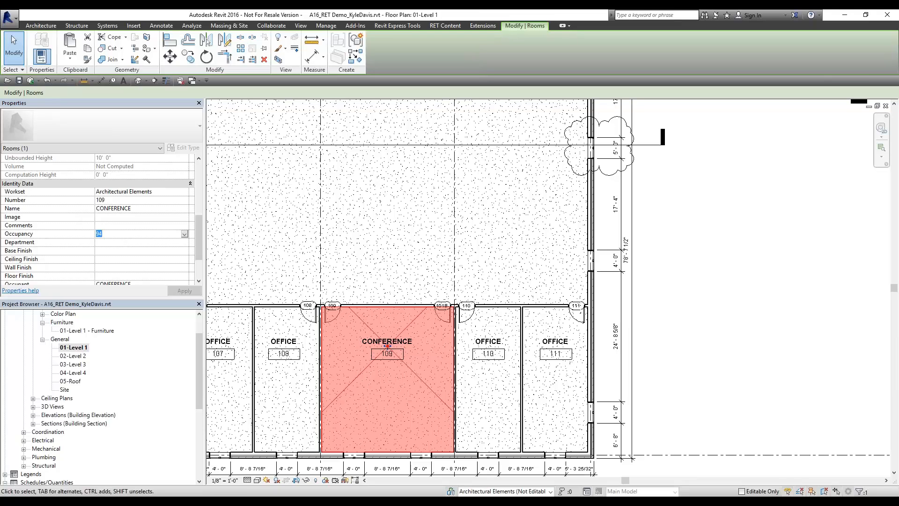
type("94")
left_click(807, 291)
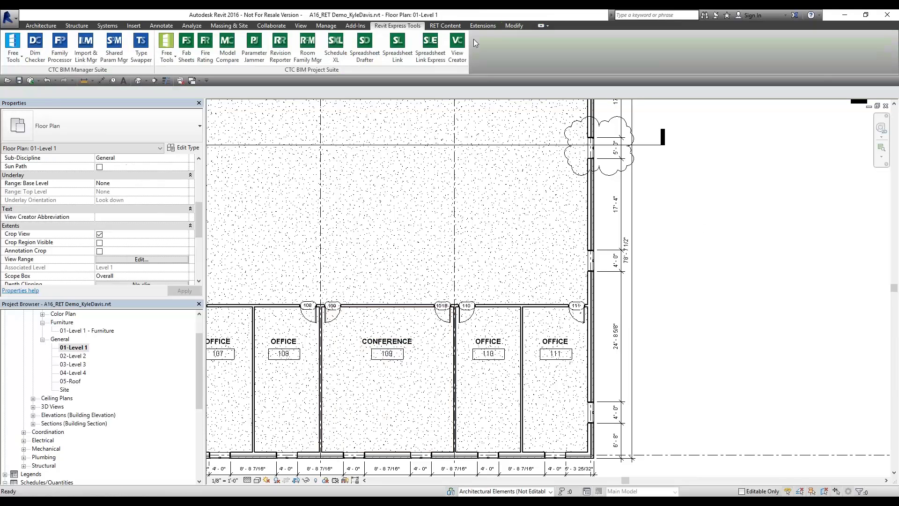
Apply Room Occupancy Factor.slsettings in Spreadsheet Link Express (6 elements updated), then select CONFERENCE 109
left_click(429, 57)
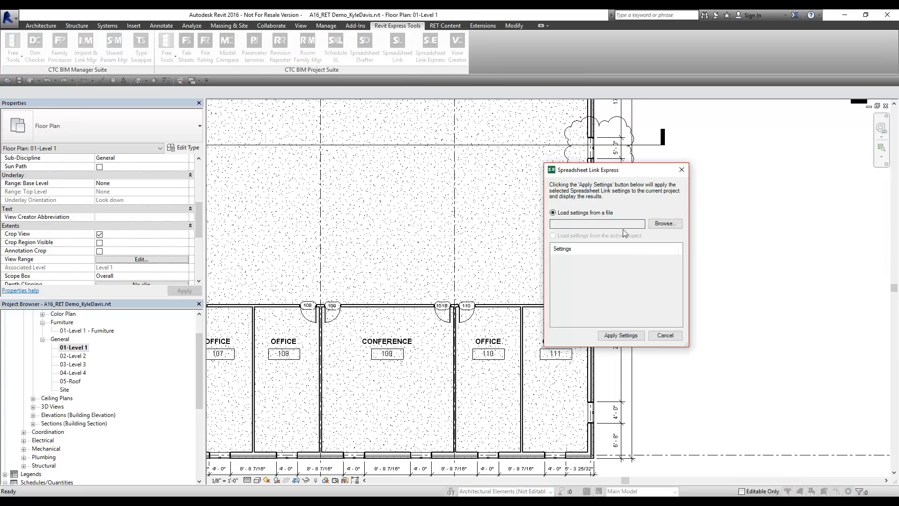
left_click(665, 223)
left_click(589, 221)
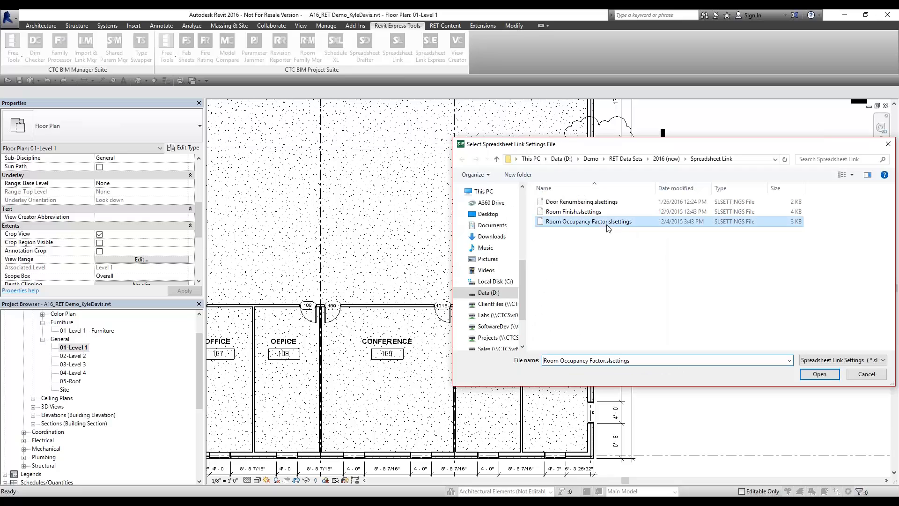
left_click(821, 375)
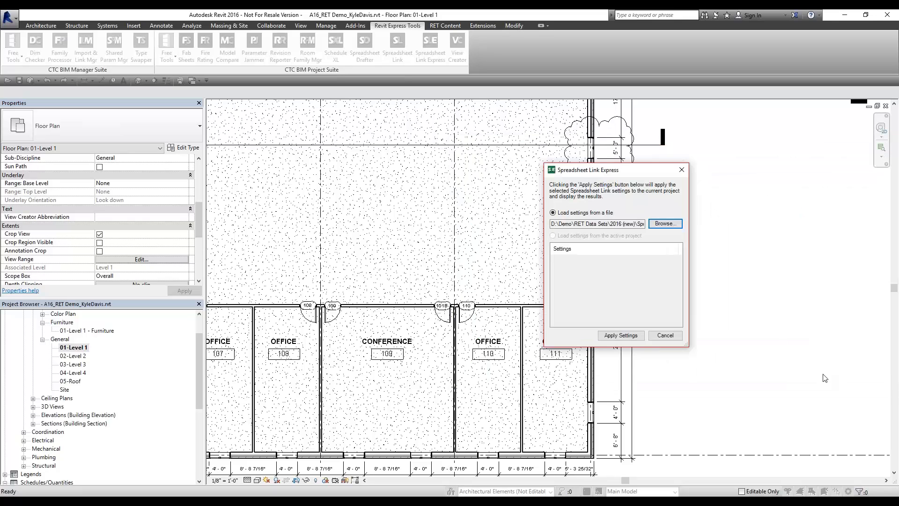
left_click(627, 338)
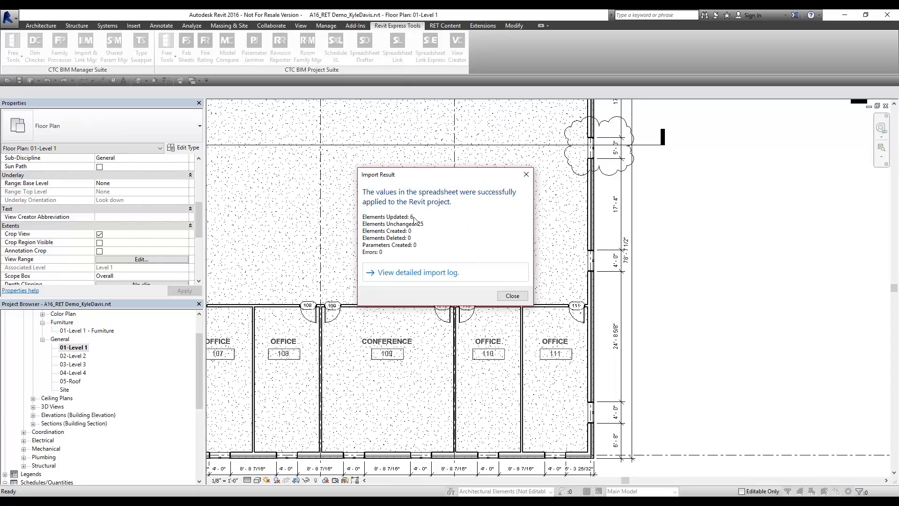
left_click(512, 295)
left_click(387, 370)
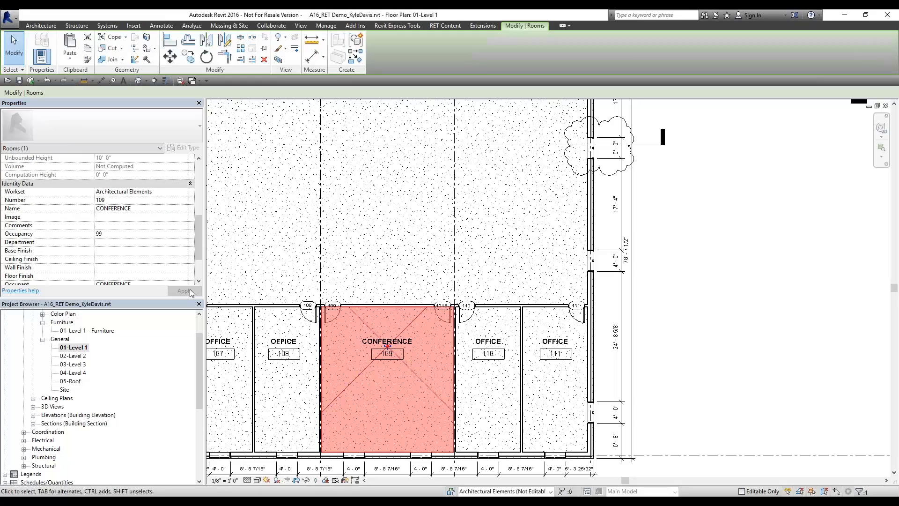
left_click(113, 234)
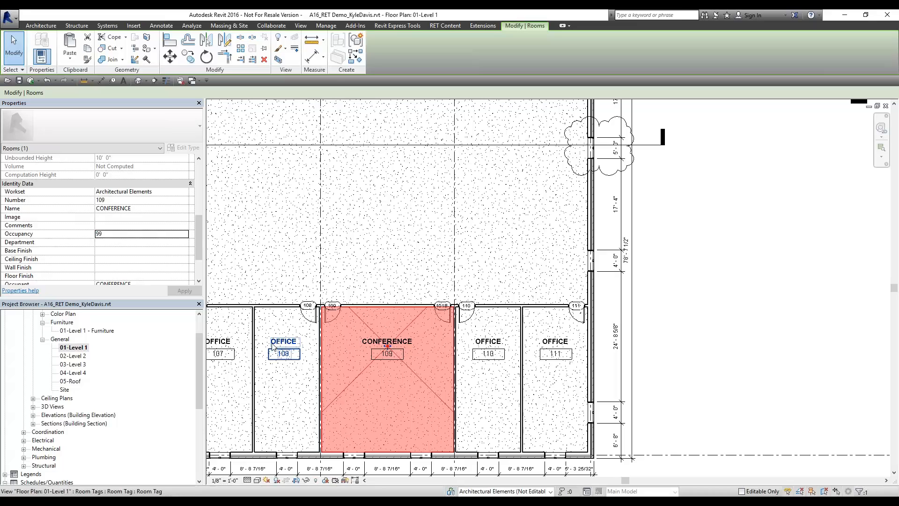
left_click(296, 329)
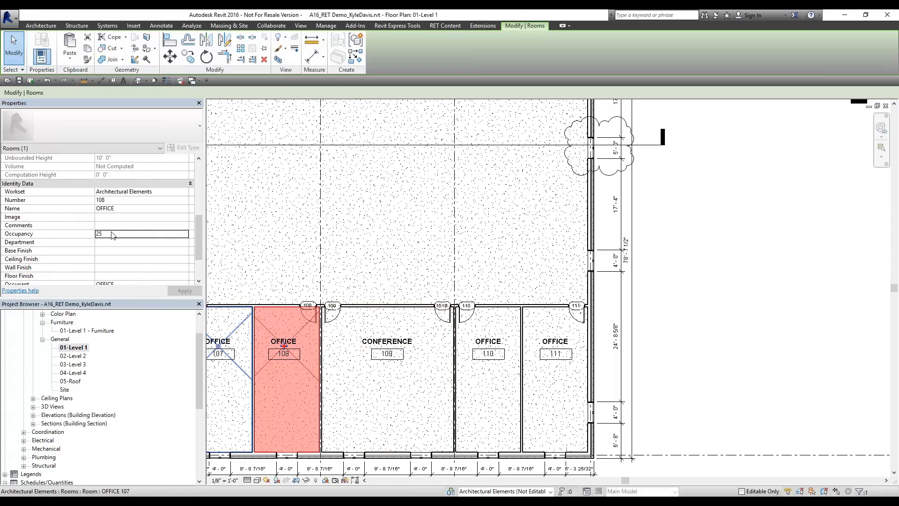
left_click(241, 328)
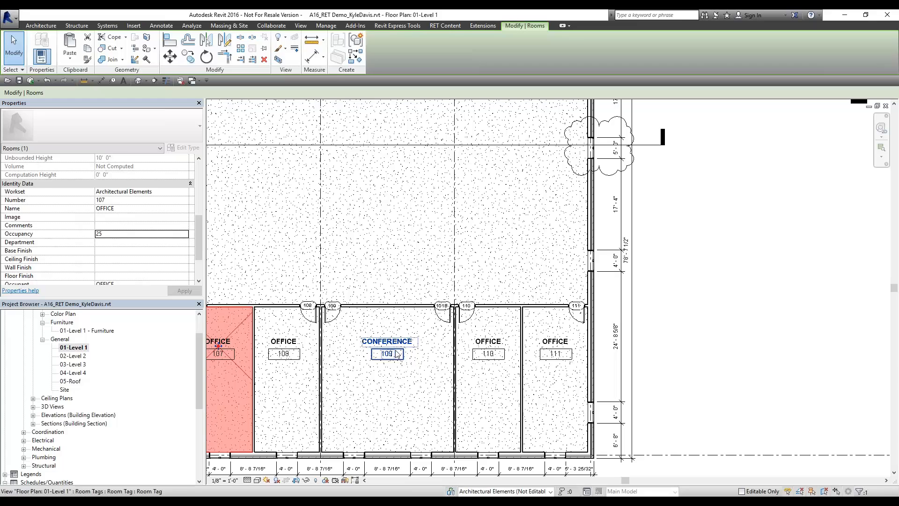
left_click(611, 288)
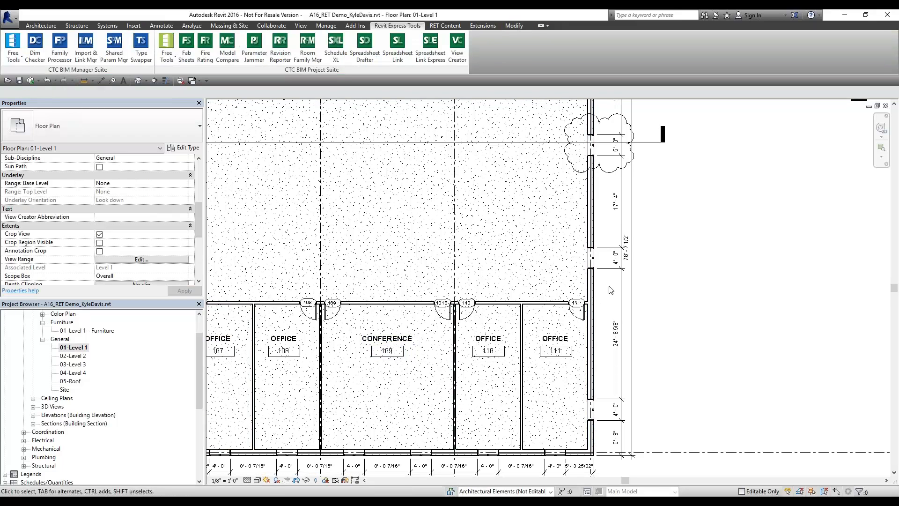
key("z")
key("f")
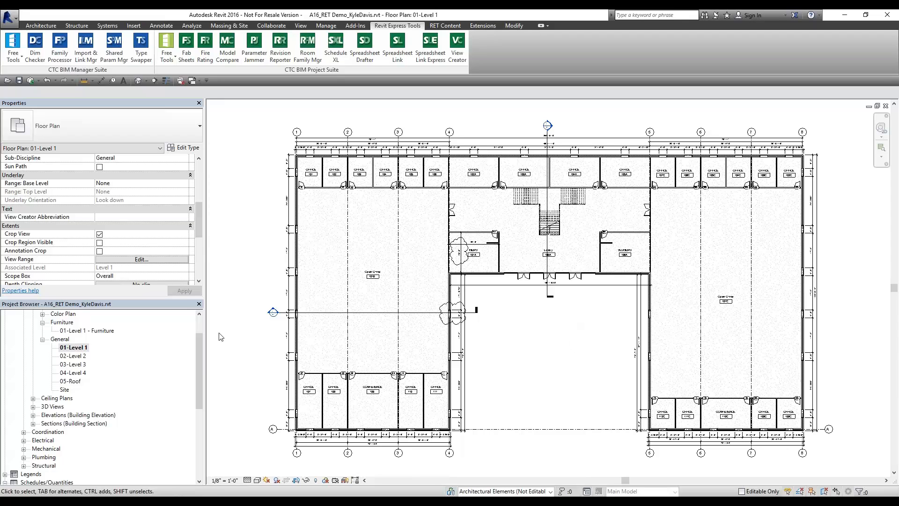
left_click(316, 385)
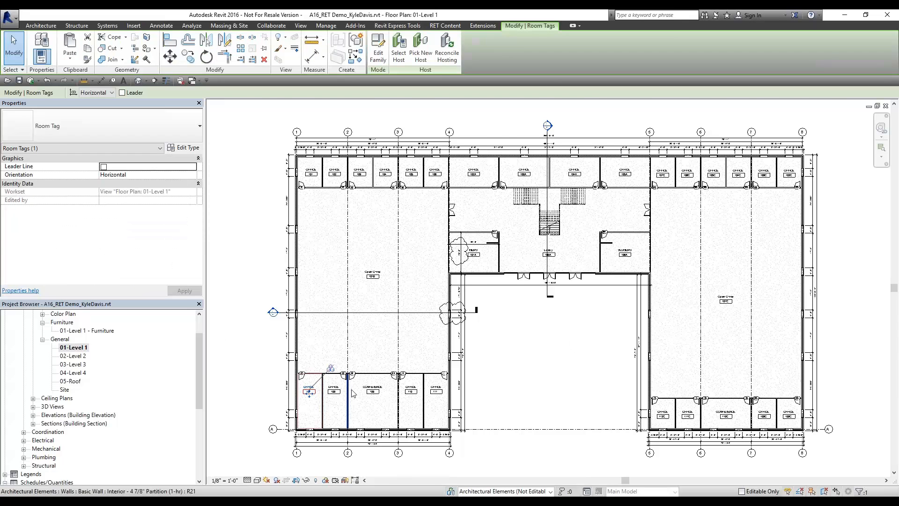
scroll(355, 391, "up", 2)
key("Escape")
left_click(364, 376)
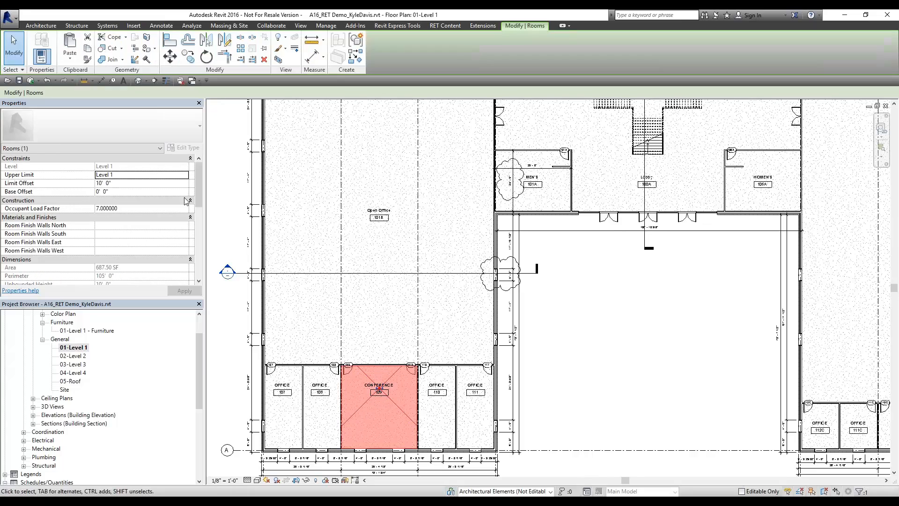
left_click(136, 208)
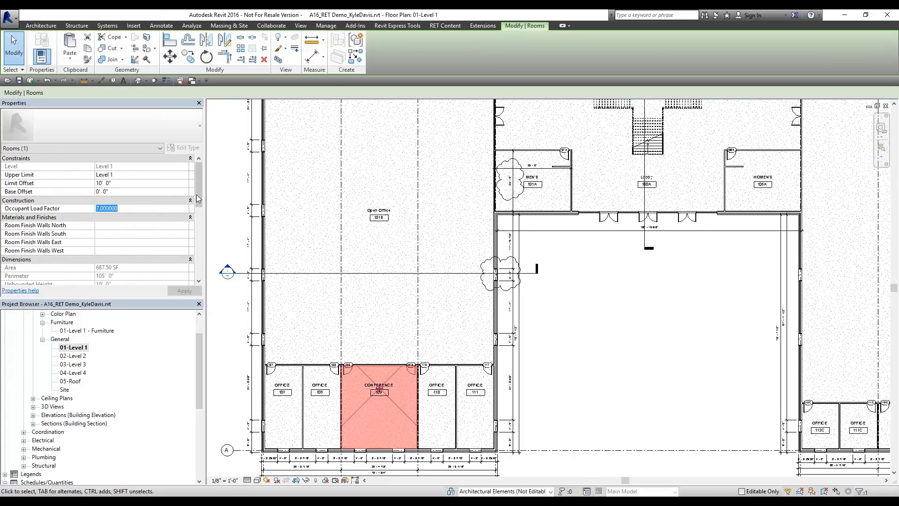
left_click_drag(197, 192, 196, 255)
left_click(136, 208)
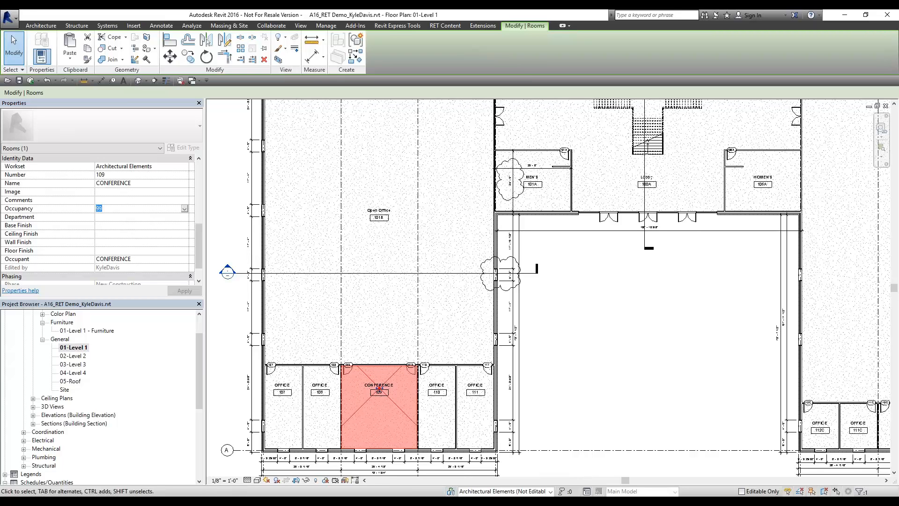
key("Escape")
left_click_drag(199, 378, 198, 440)
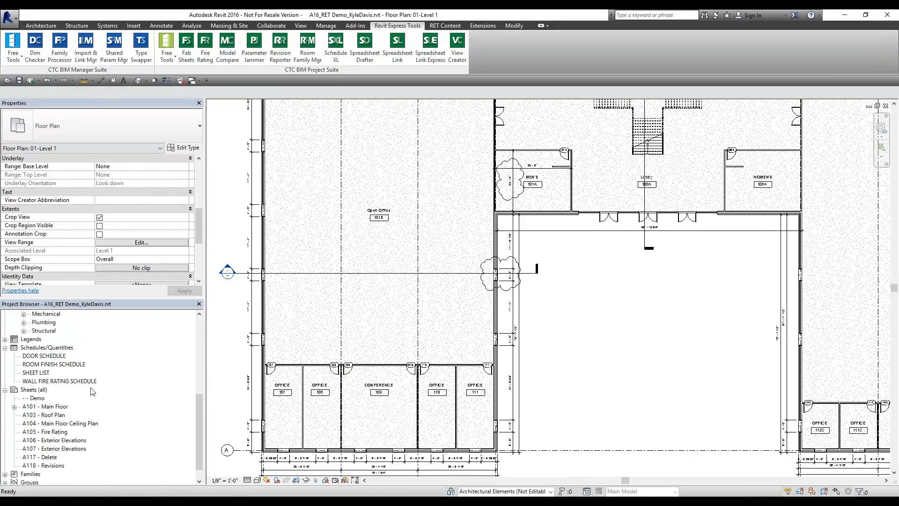
left_click(37, 365)
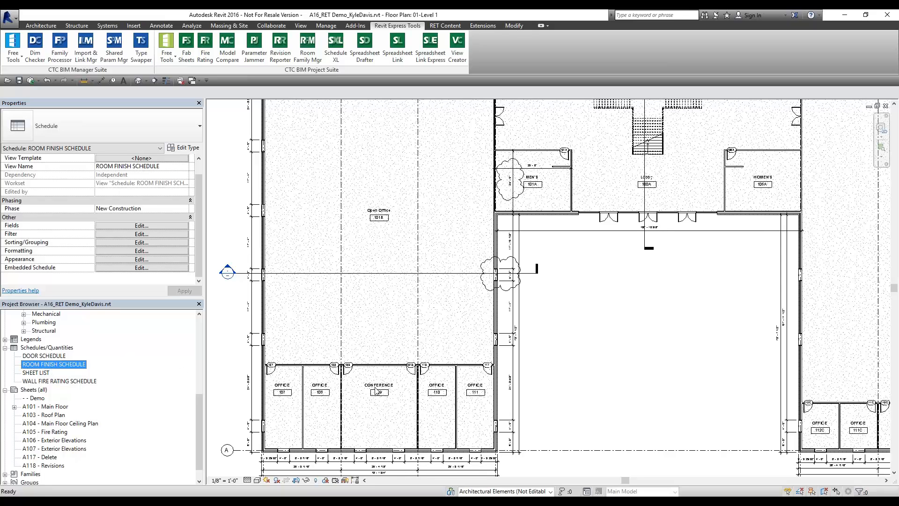
left_click(359, 400)
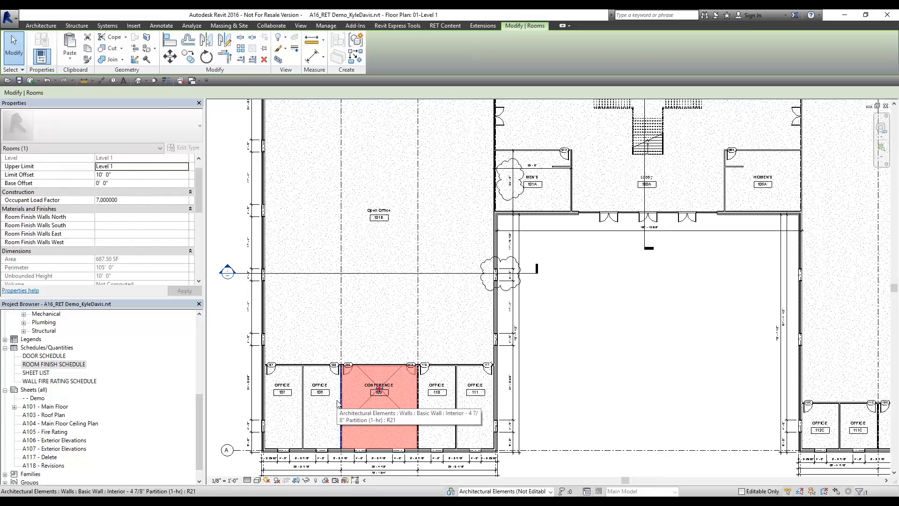
scroll(198, 189, "down", 3)
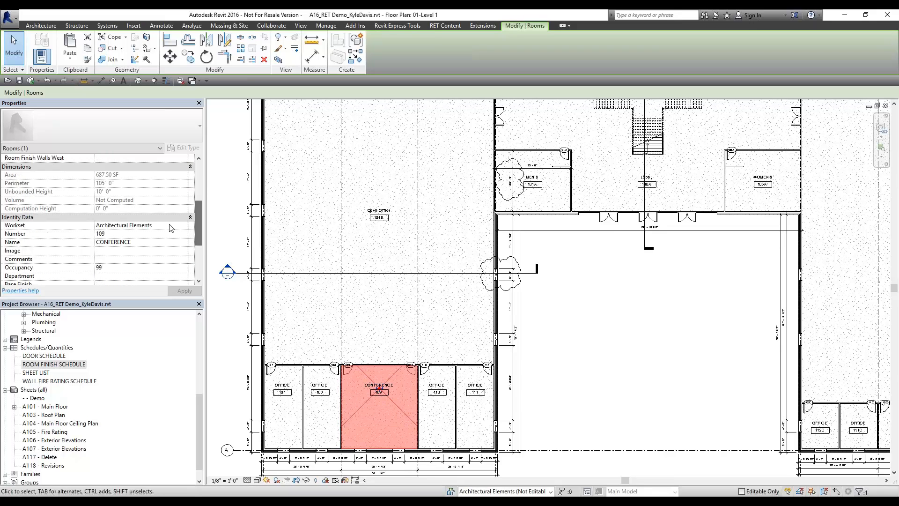
left_click(140, 268)
left_click(656, 357)
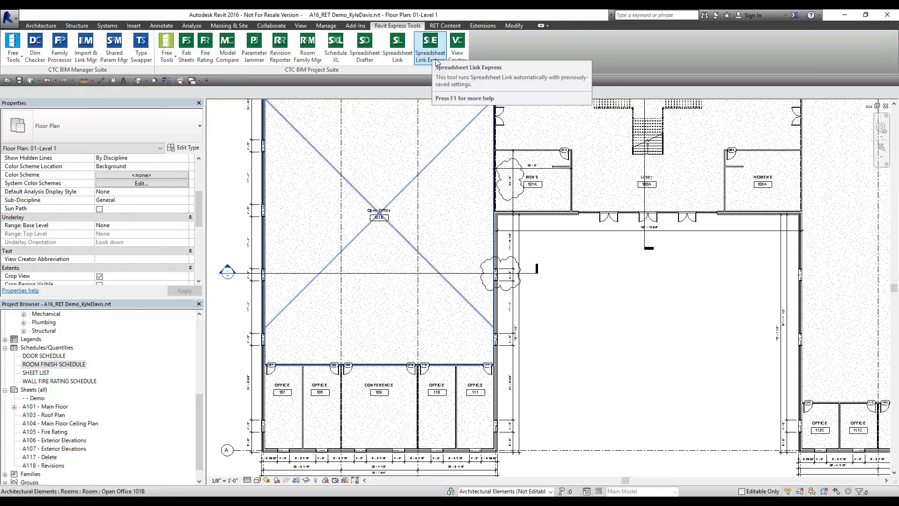
Zoom to fit the whole Level 1 floor plan and bring up the CTC Free Tools list
middle_click(633, 314)
middle_click(631, 312)
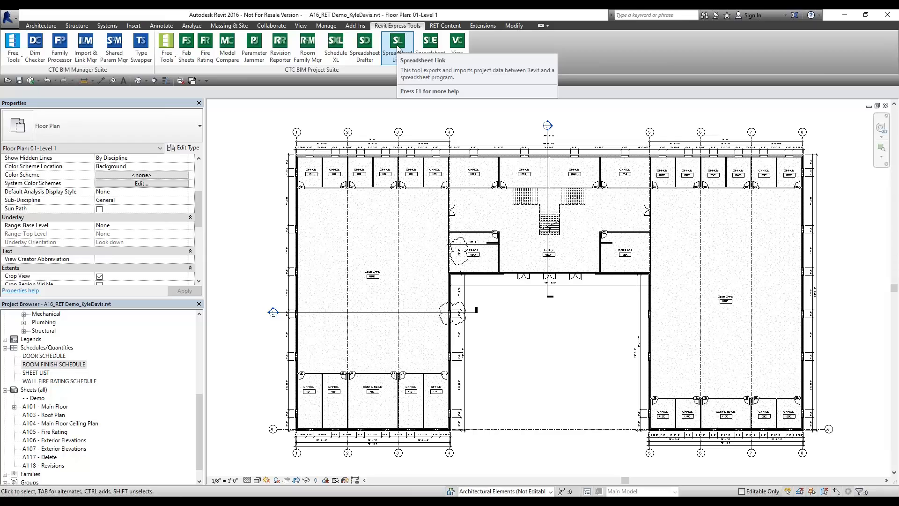
key("ctrl")
key("ctrl")
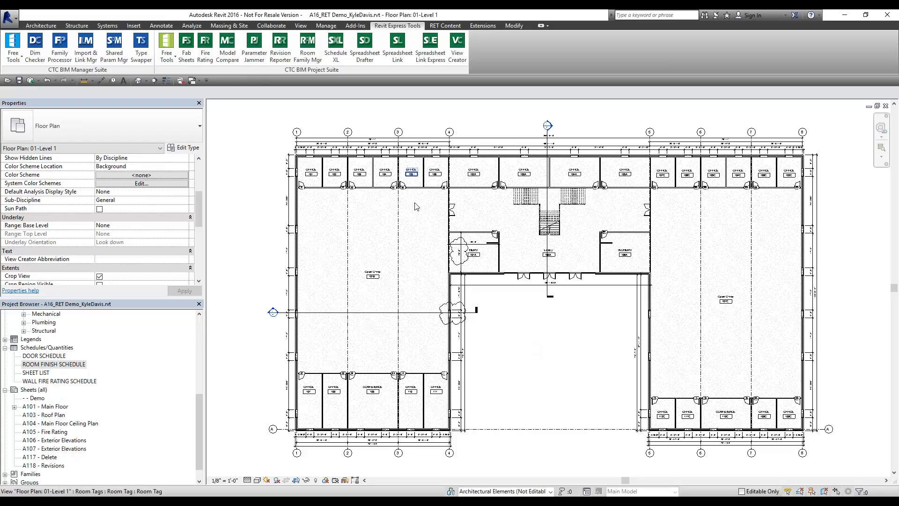
left_click(167, 49)
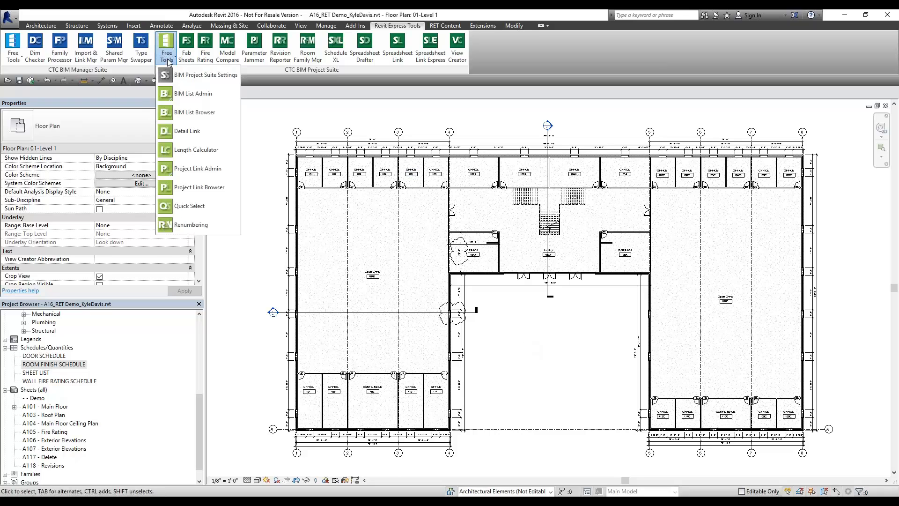
Launch Quick Select, choose the Category filter option, and begin picking a category
left_click(197, 208)
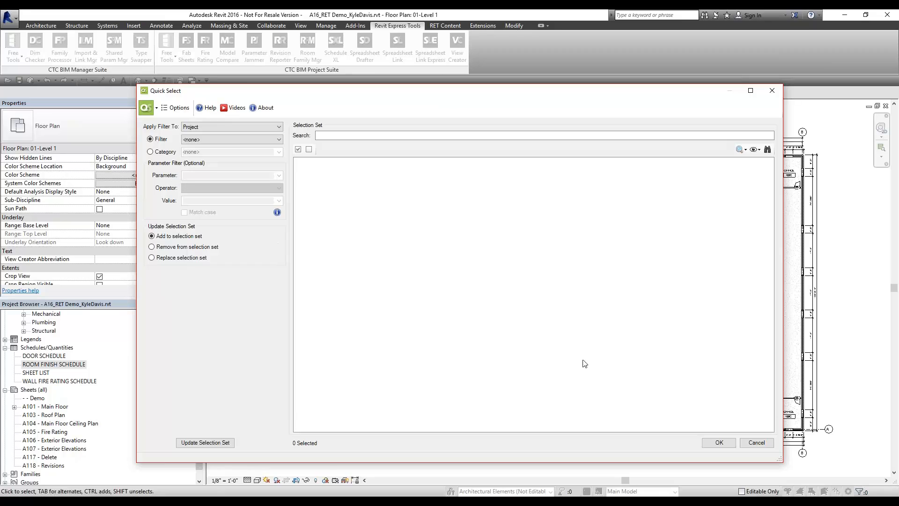
left_click(164, 152)
left_click(212, 153)
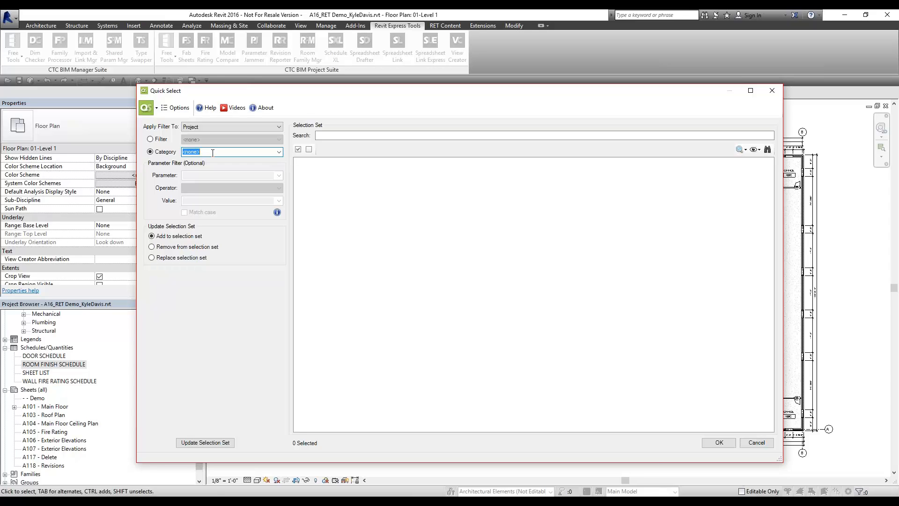
Close Quick Select, open the 01-Level 1 - Furniture floor plan, and set Worksharing Display to Worksets
left_click(772, 91)
left_click(326, 481)
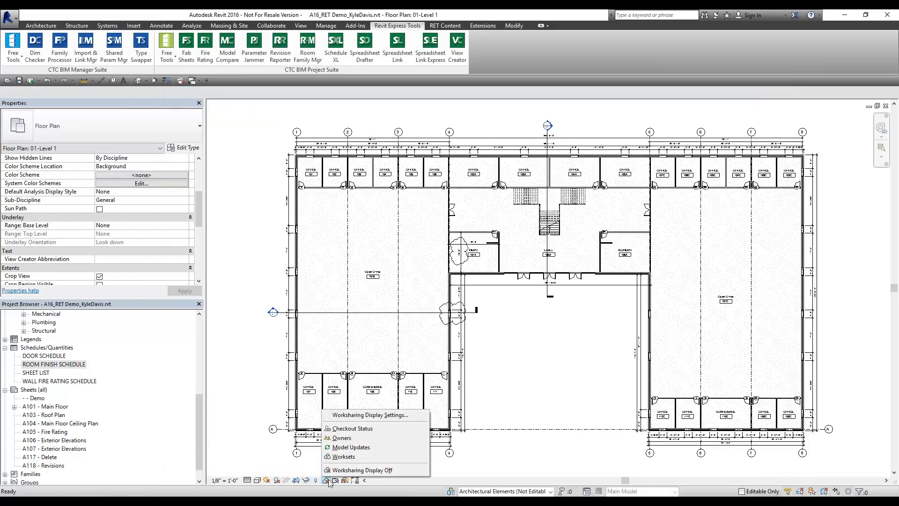
left_click(264, 367)
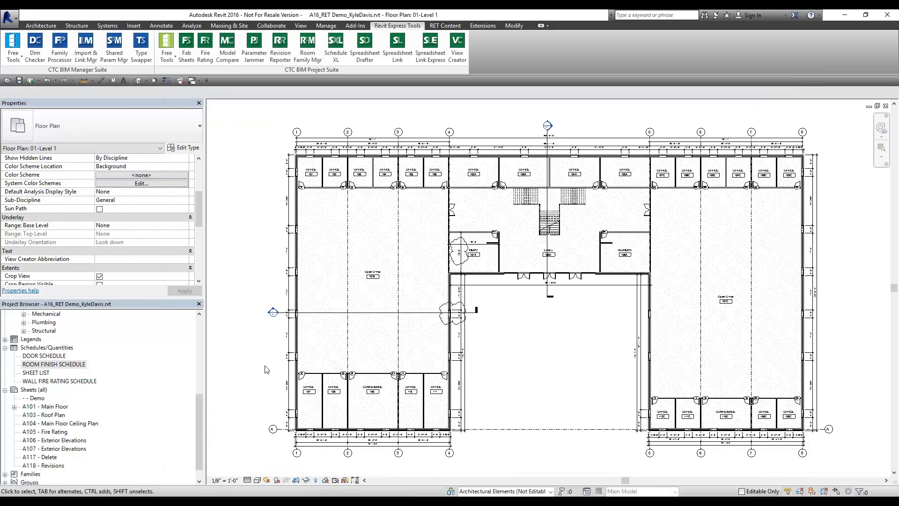
scroll(86, 341, "up", 6)
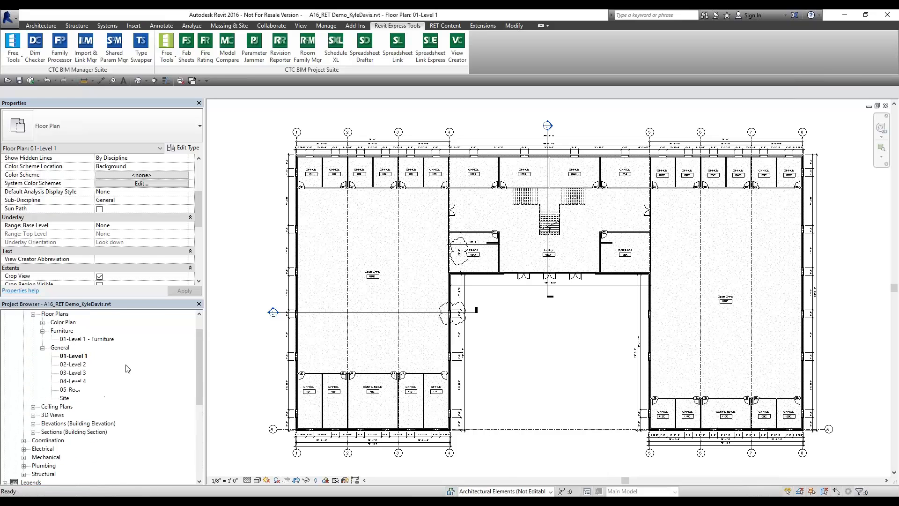
double_click(85, 340)
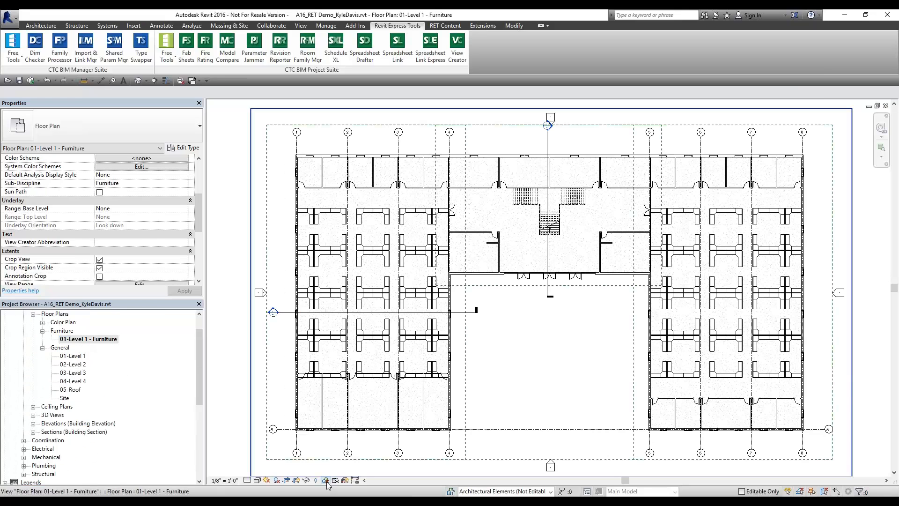
left_click(326, 480)
left_click(343, 456)
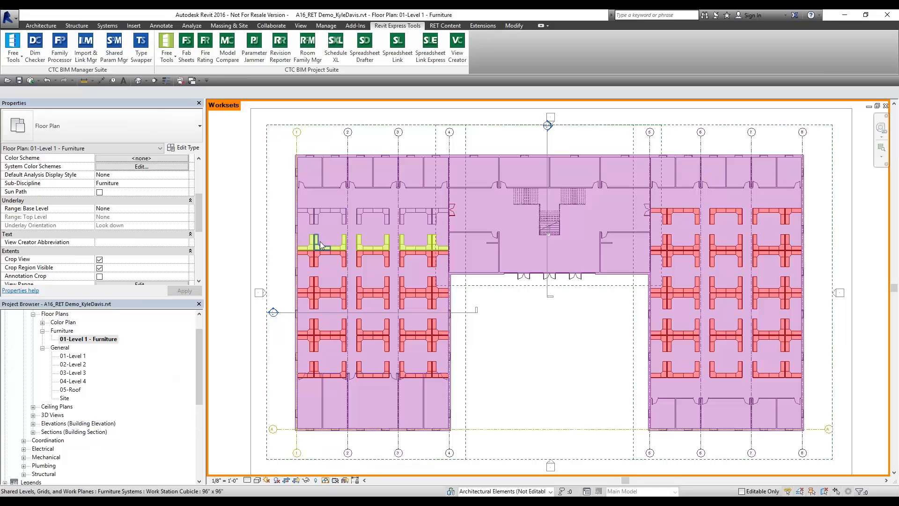
Select several workstation cubicles in turn to read their workset in Properties, deselecting between checks
left_click(339, 256)
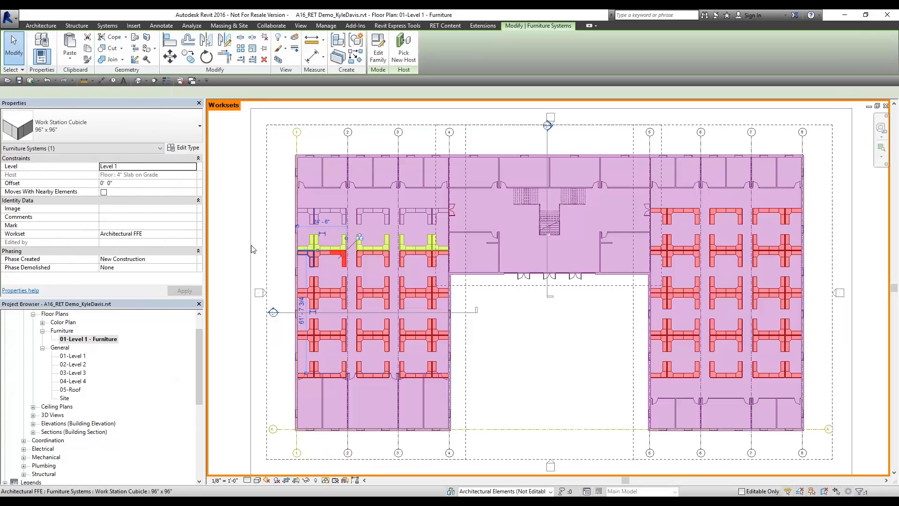
left_click(311, 247)
left_click(313, 221)
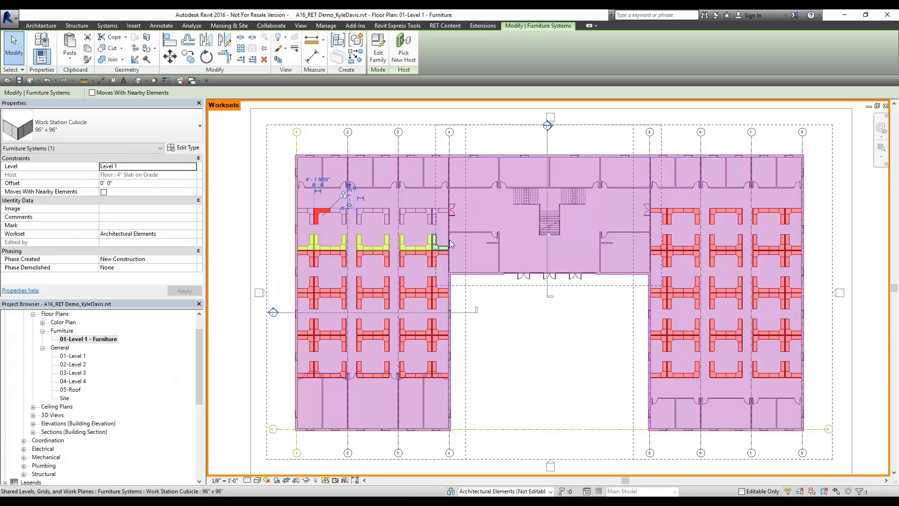
left_click(505, 322)
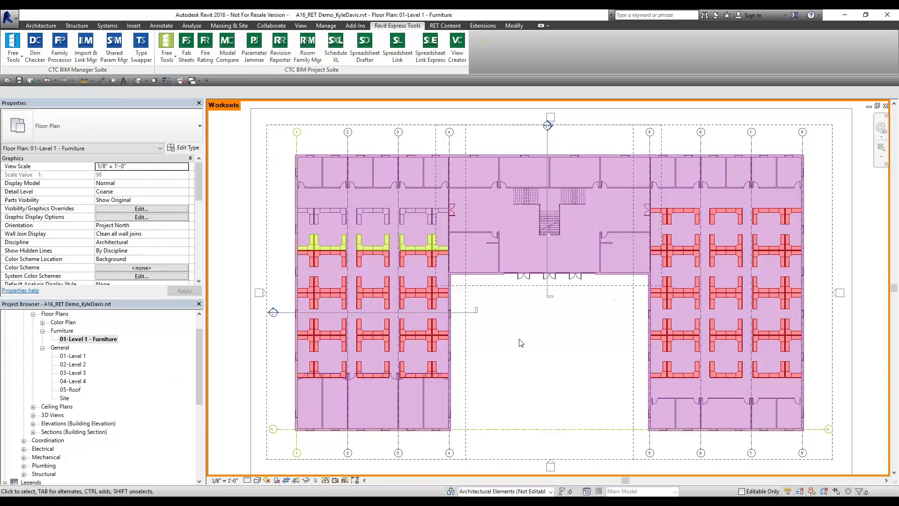
left_click(383, 242)
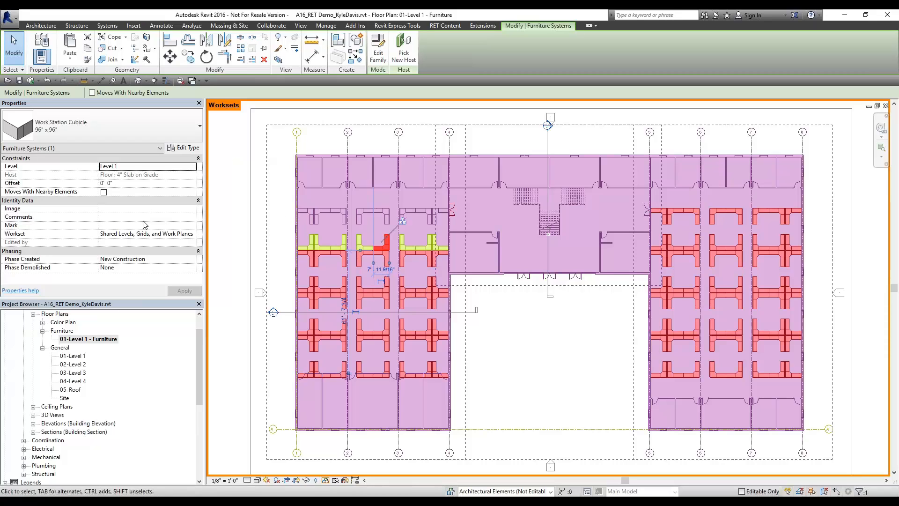
left_click(630, 356)
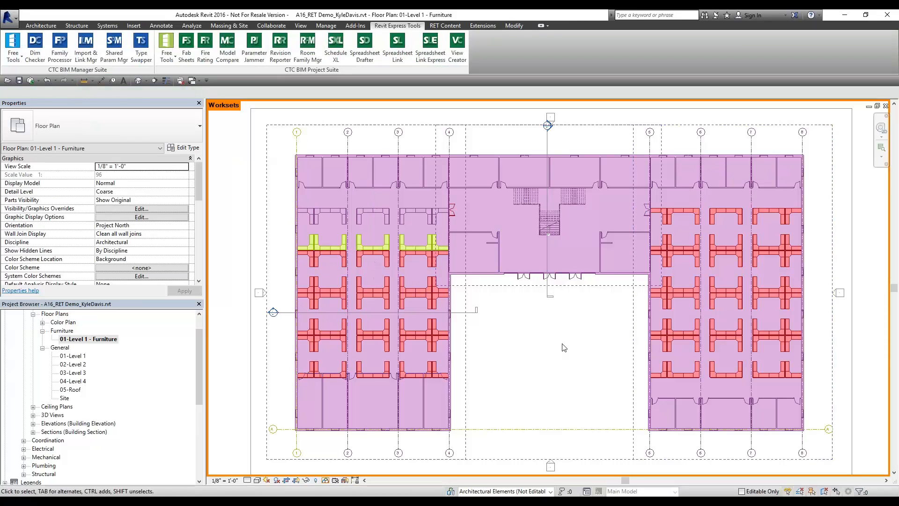
left_click(394, 245)
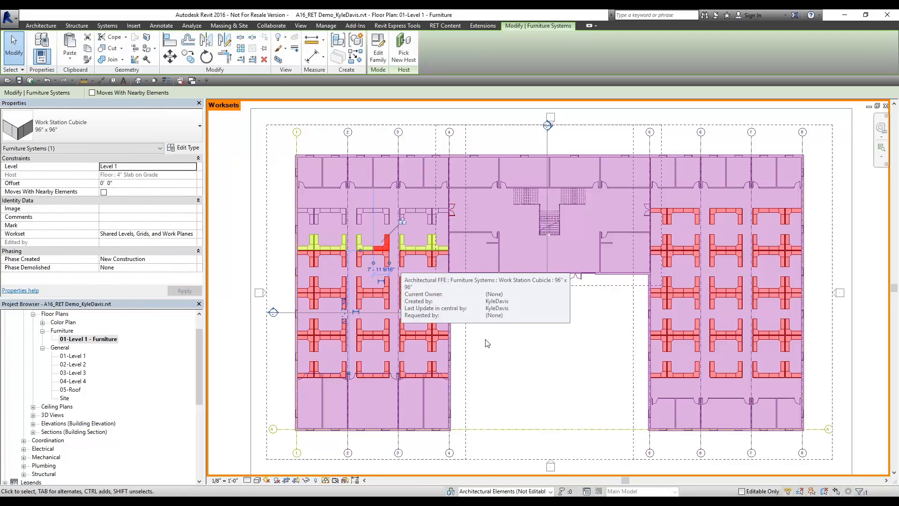
left_click(512, 354)
Launch Quick Select from Free Tools and set the Category filter to Furniture Systems
left_click(166, 52)
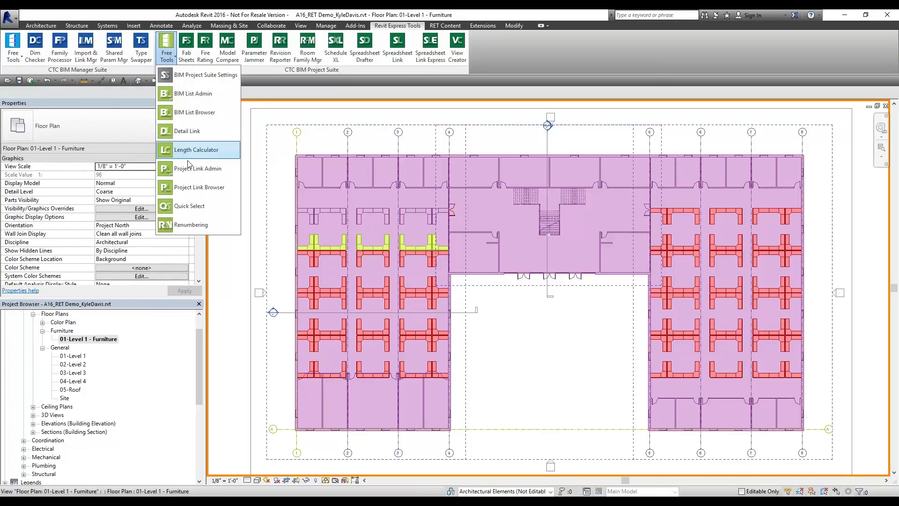
left_click(196, 209)
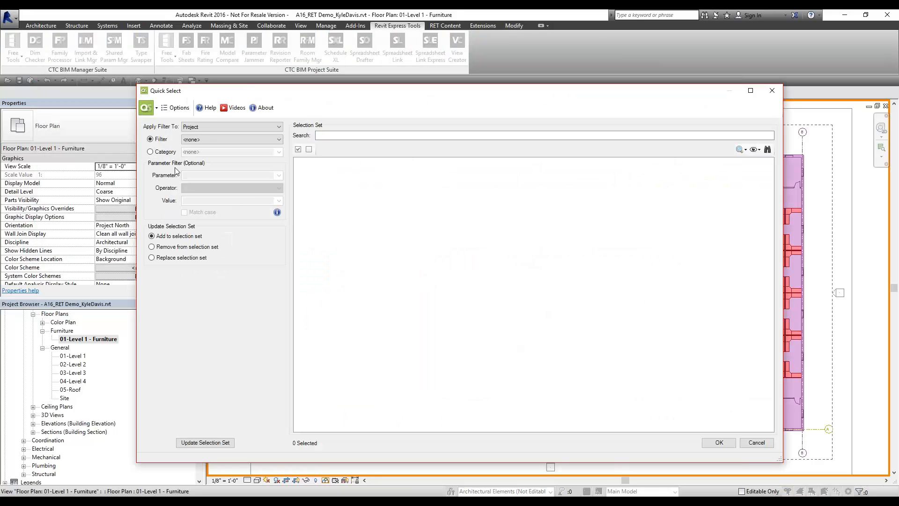
left_click(174, 154)
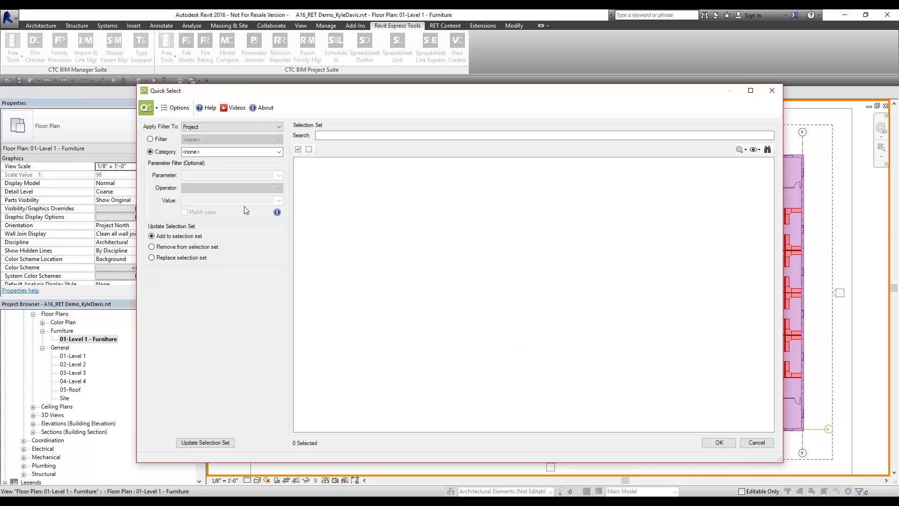
left_click(255, 152)
type("Furniture")
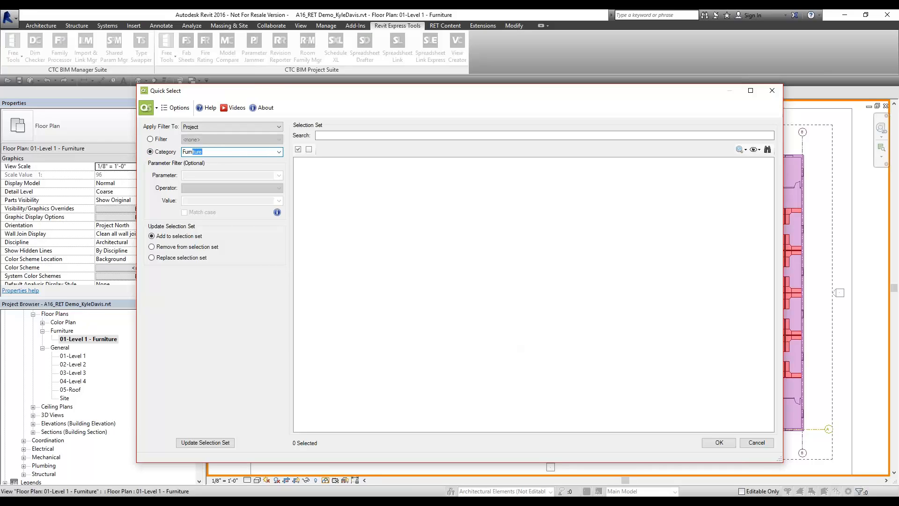
key("Down")
left_click(279, 175)
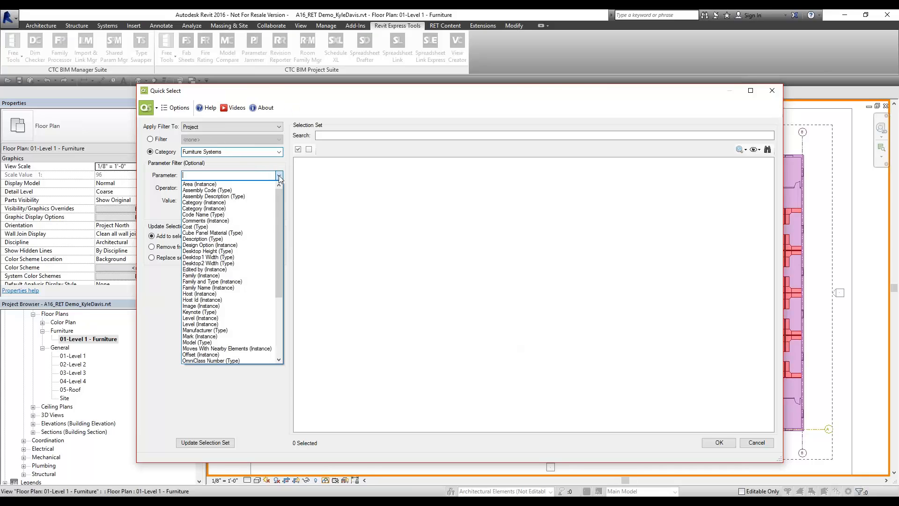
Filter on Workset (Instance) Does Not Equal Architectural FFE and update the selection set
type("work Top Material (Type")
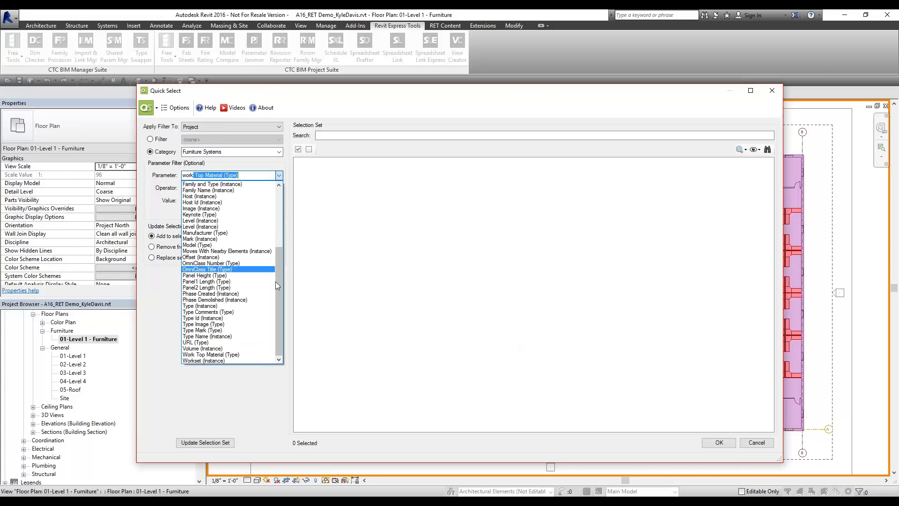
left_click(230, 360)
left_click(211, 188)
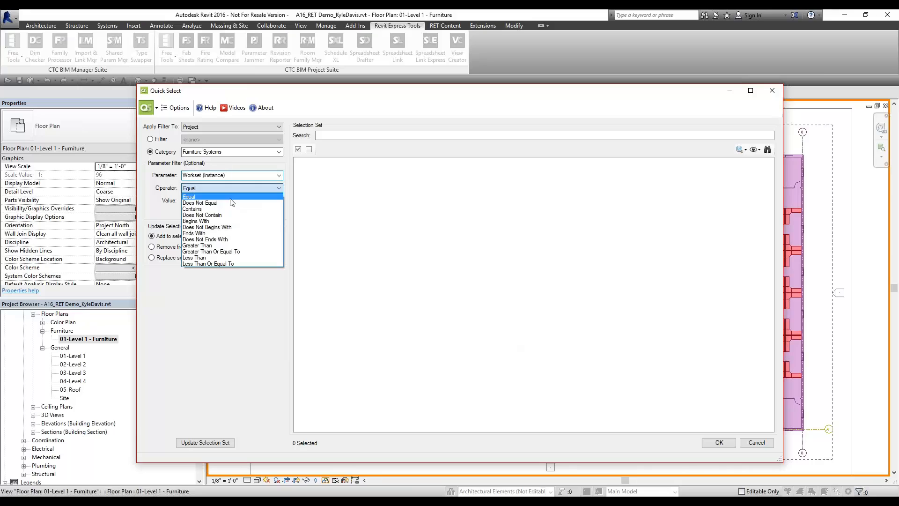
left_click(200, 203)
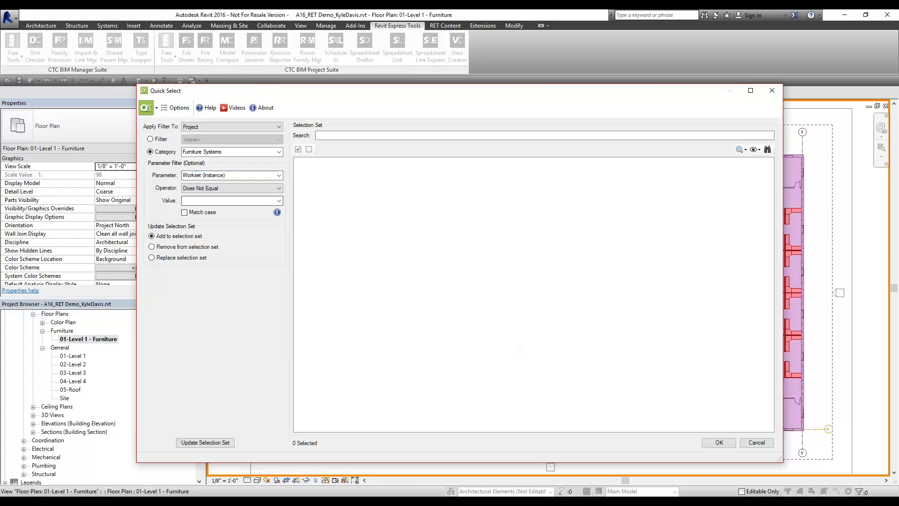
left_click(279, 200)
left_click(225, 216)
left_click(279, 200)
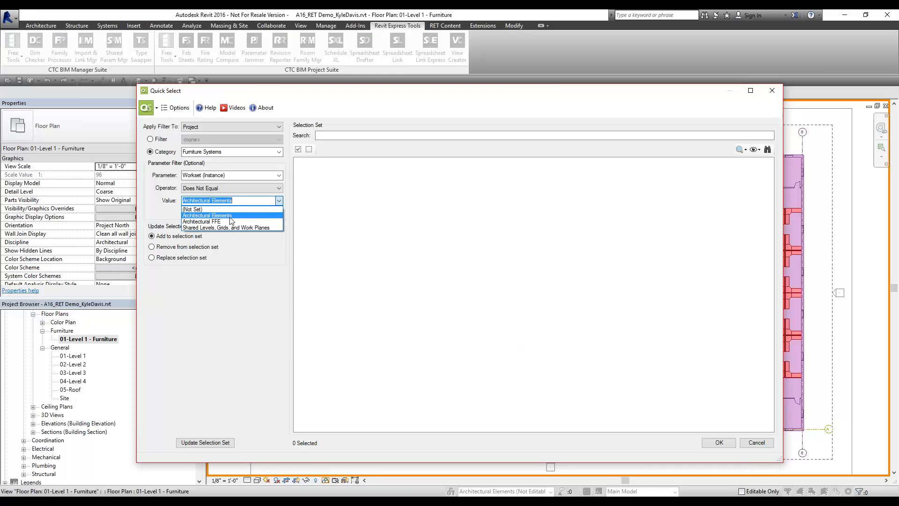
left_click(230, 216)
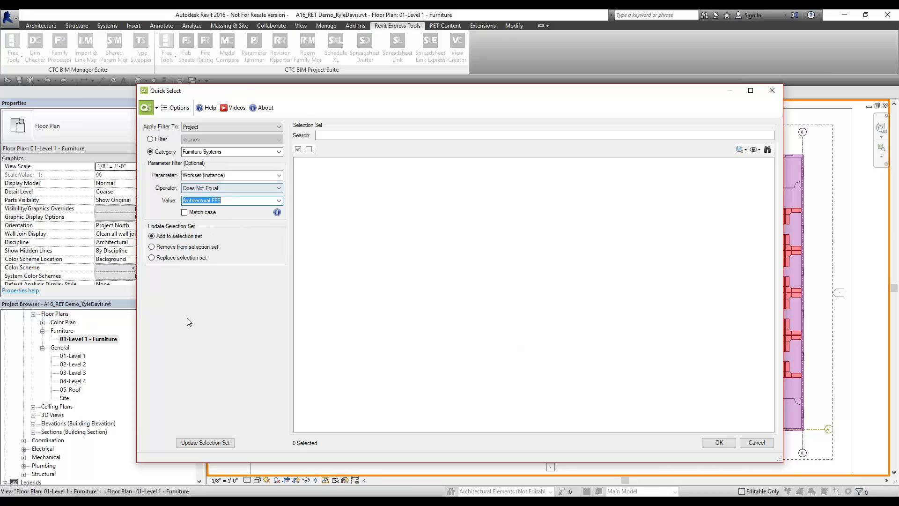
left_click(208, 442)
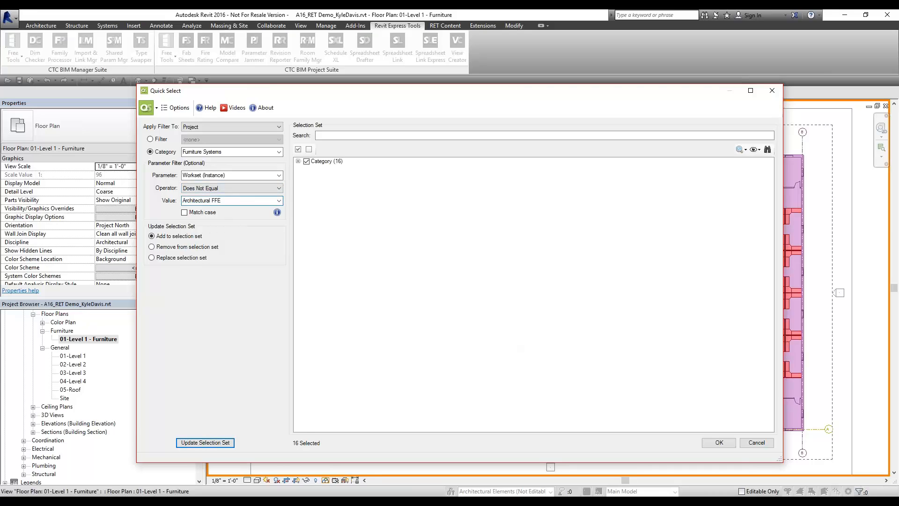
Expand the results tree down to the 96" x 96" Work Station Cubicle type
left_click(335, 161)
left_click(298, 161)
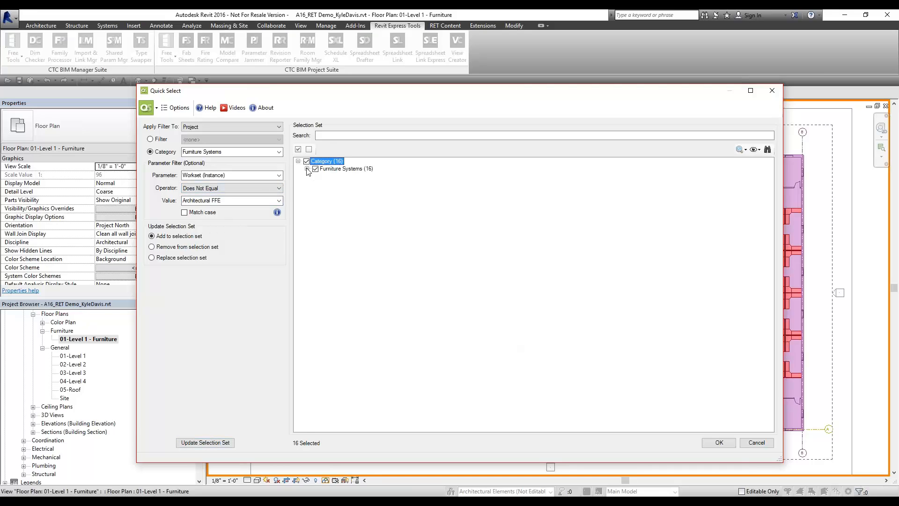
left_click(307, 169)
left_click(317, 176)
left_click(353, 184)
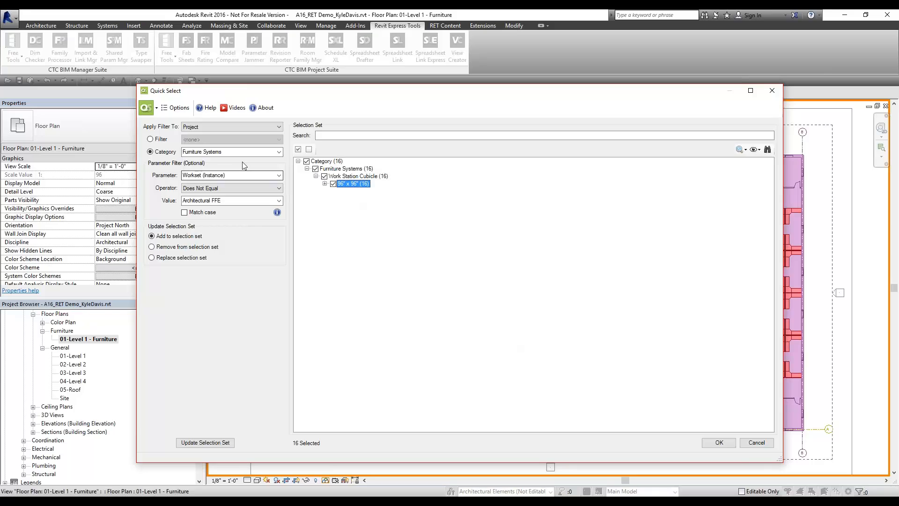
Add Doors whose Workset Does Not Equal Architectural Elements, then expand the resulting Doors (3) group
left_click(279, 152)
type("Do")
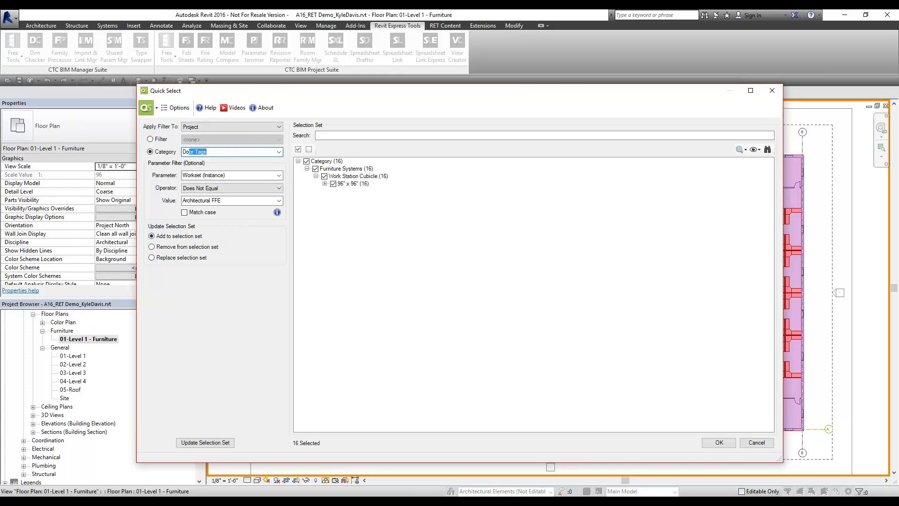
type("ors")
left_click(281, 175)
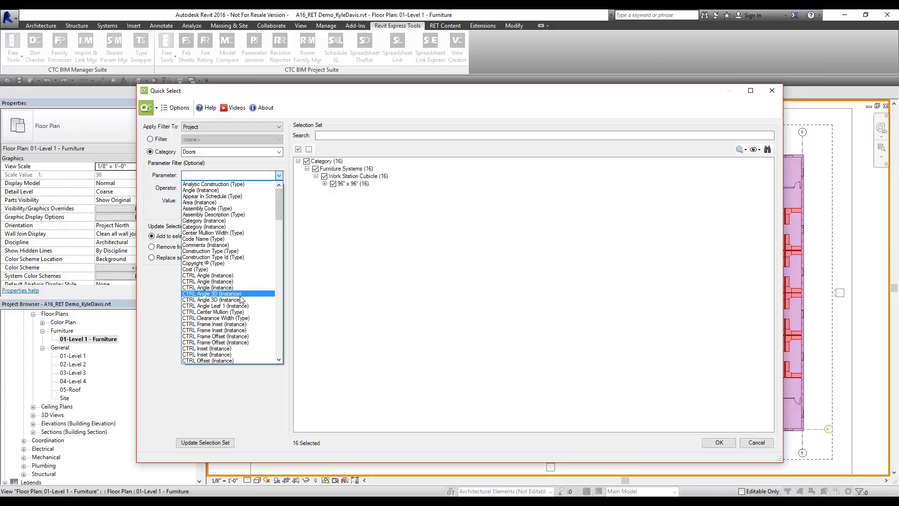
scroll(239, 339, "down", 10)
scroll(239, 339, "down", 20)
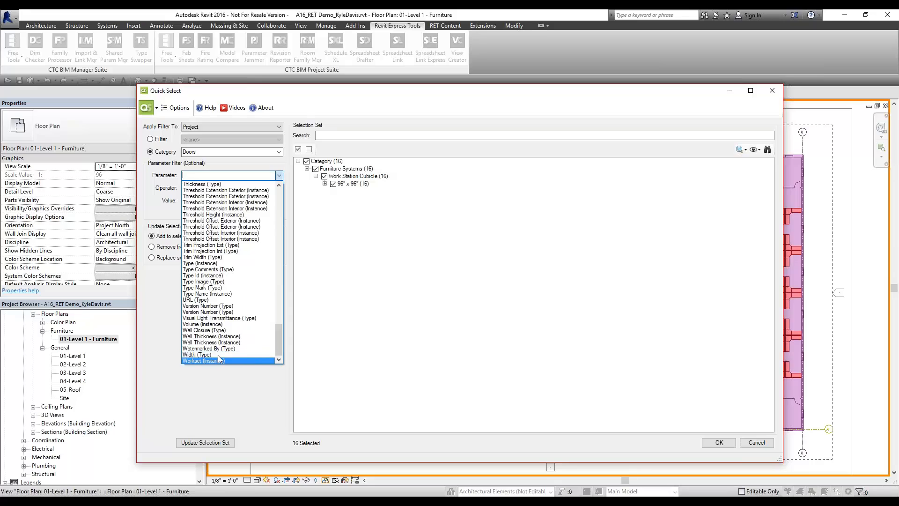
left_click(219, 360)
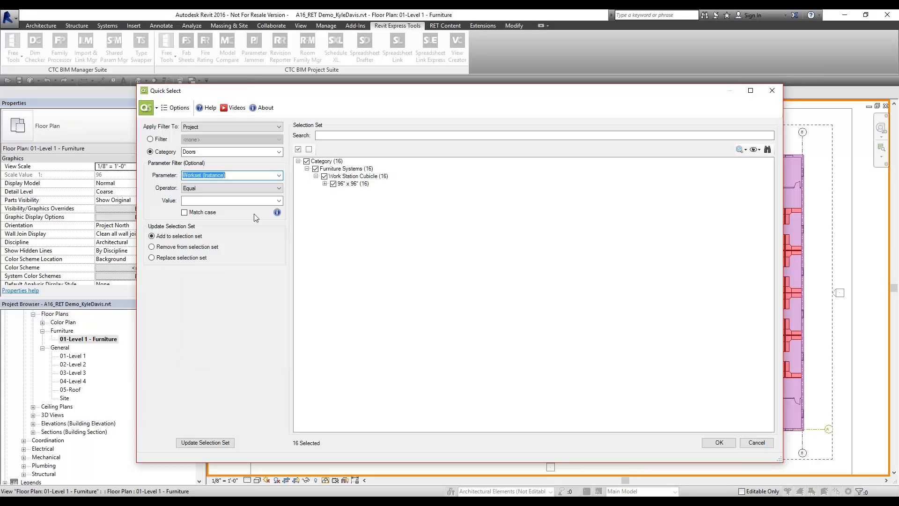
left_click(213, 188)
left_click(211, 205)
left_click(236, 201)
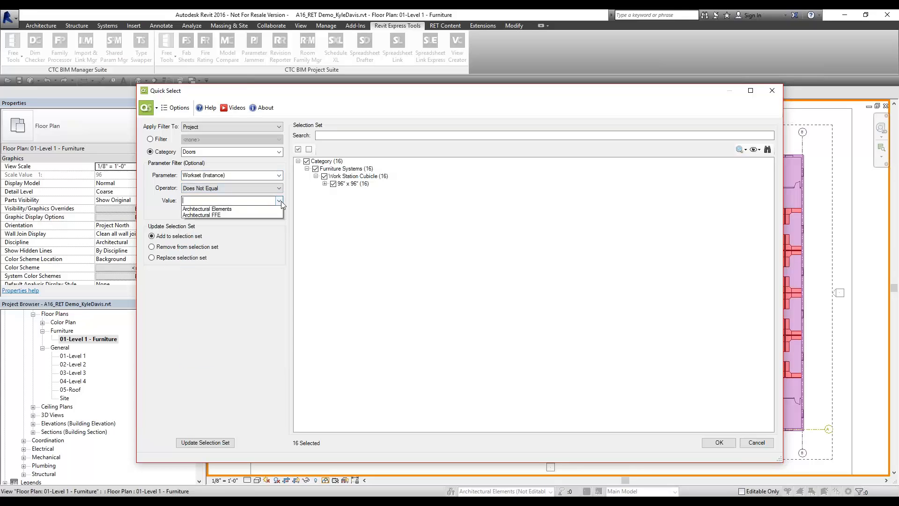
left_click(238, 215)
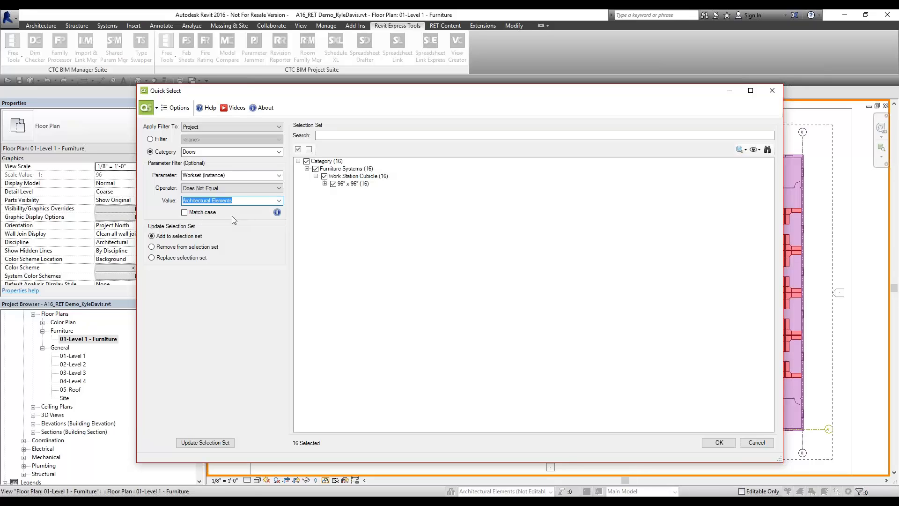
left_click(205, 443)
left_click(331, 191)
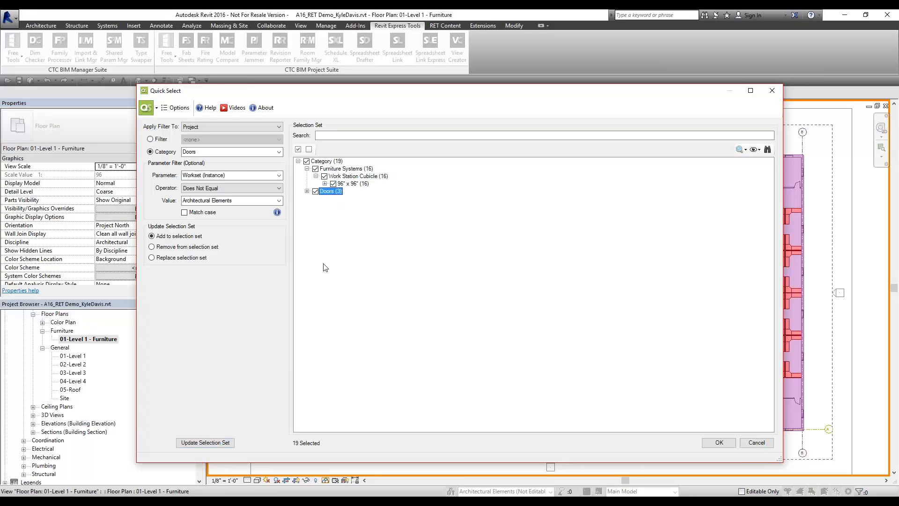
left_click(307, 191)
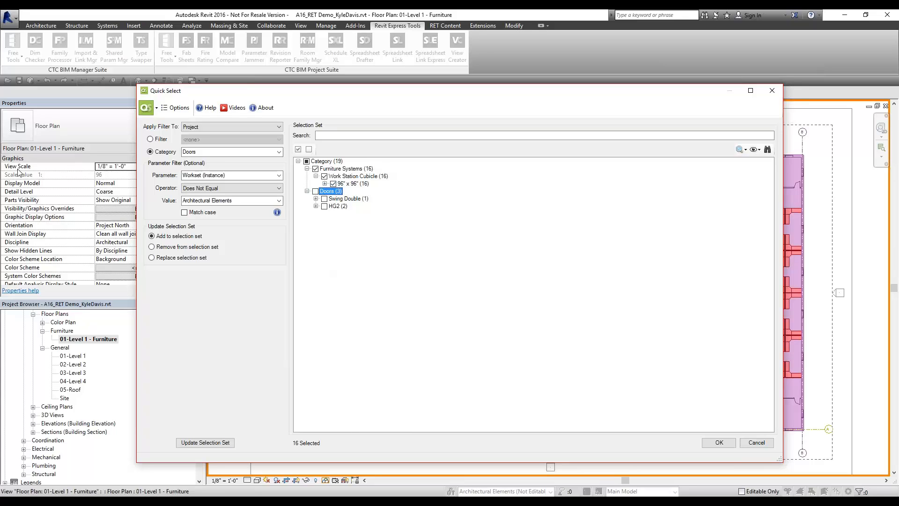
Move the 16 selected cubicles to the Architectural FFE workset, then relaunch Quick Select
left_click(718, 442)
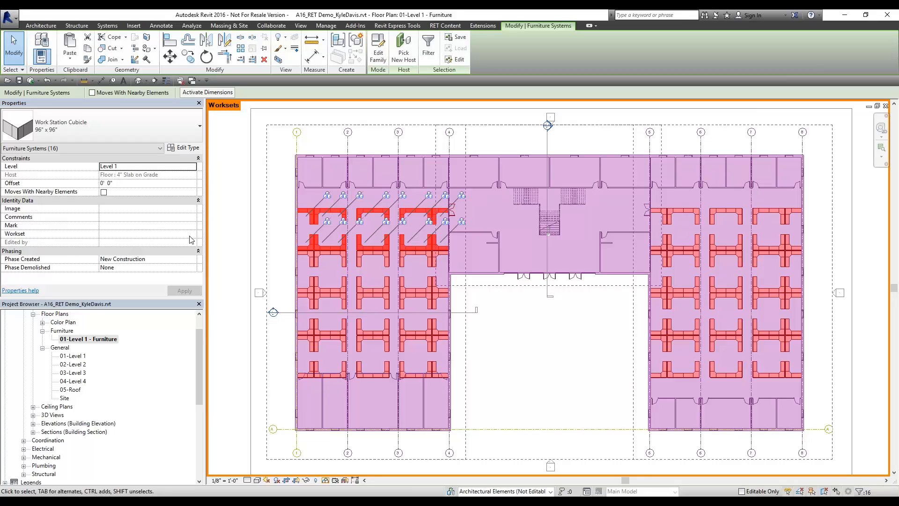
left_click(192, 234)
left_click(137, 249)
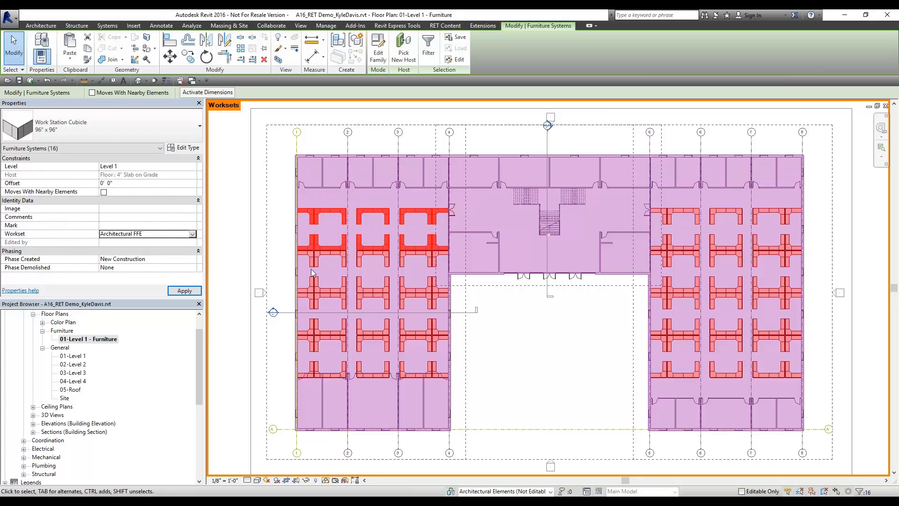
left_click(515, 335)
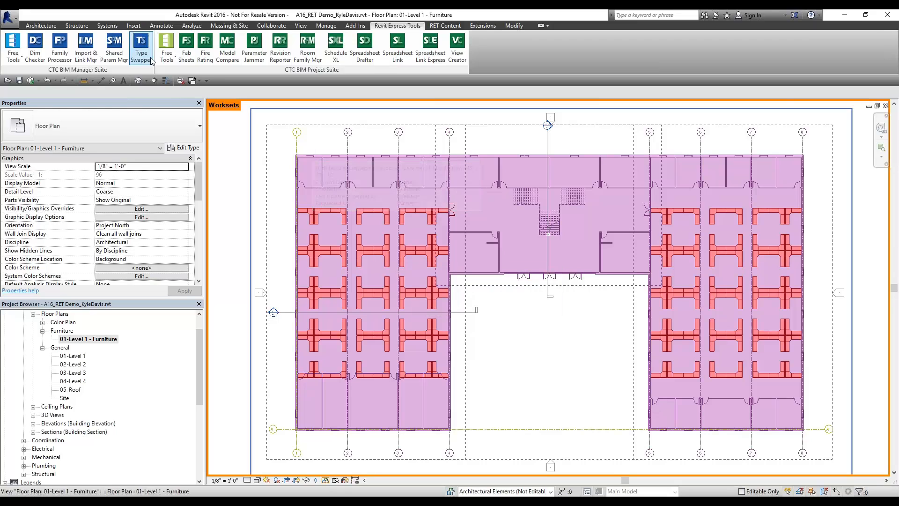
left_click(167, 49)
left_click(206, 225)
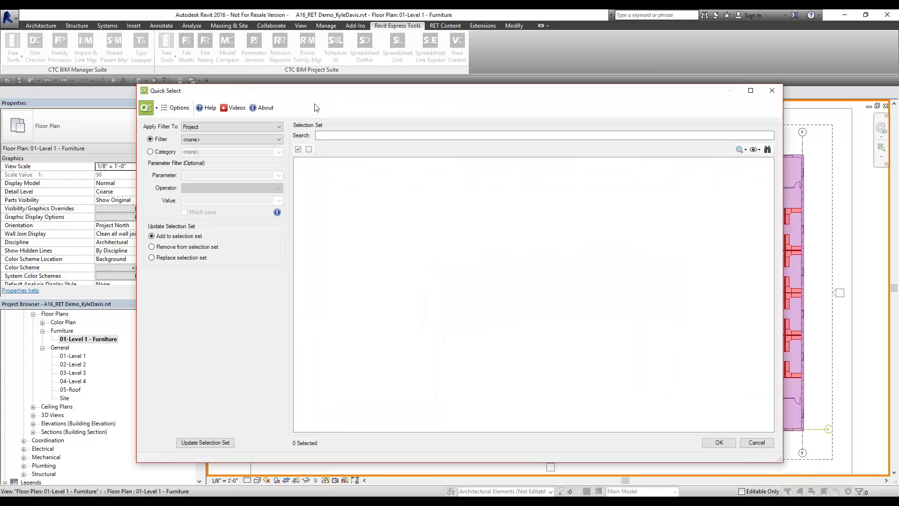
Keep Quick Select applied to the whole Project with the saved filter left at <none>
left_click(224, 126)
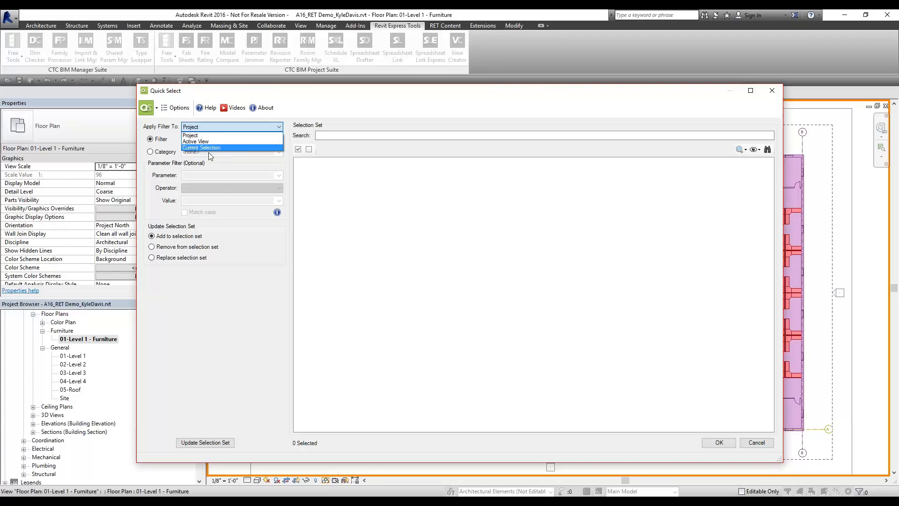
left_click(163, 156)
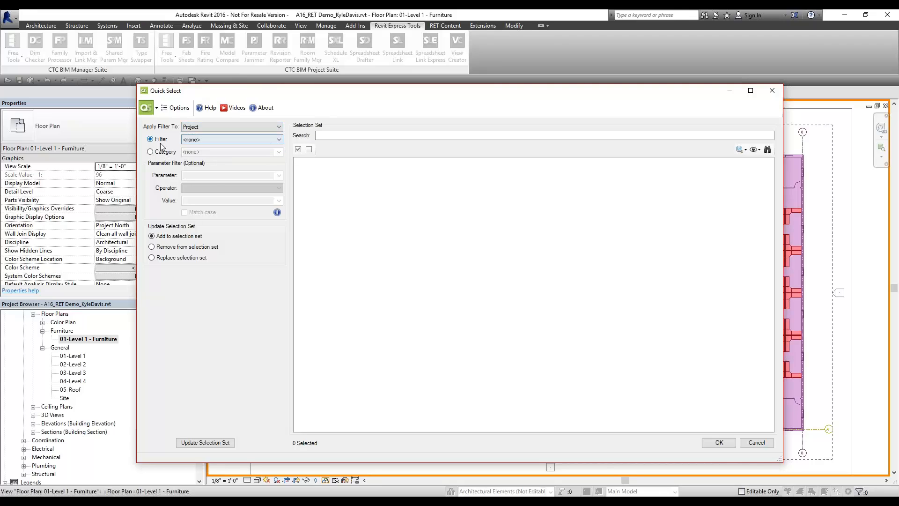
left_click(207, 139)
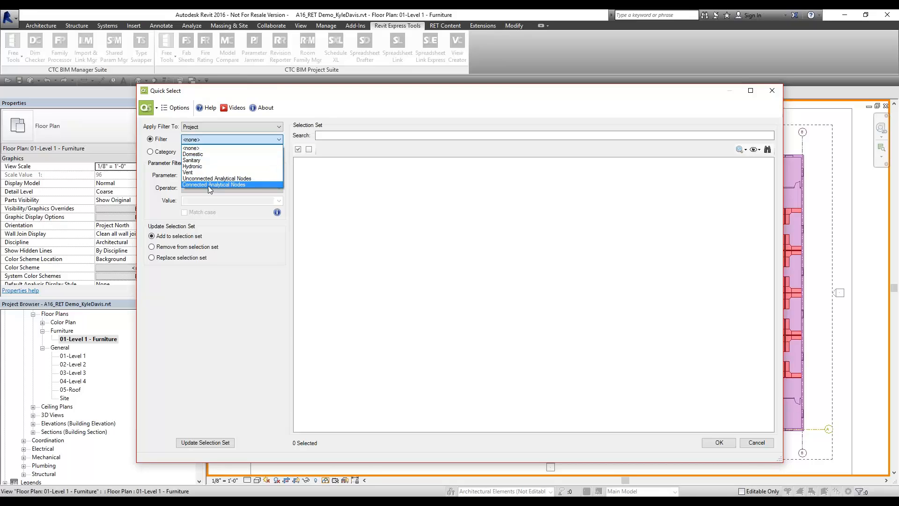
left_click(161, 152)
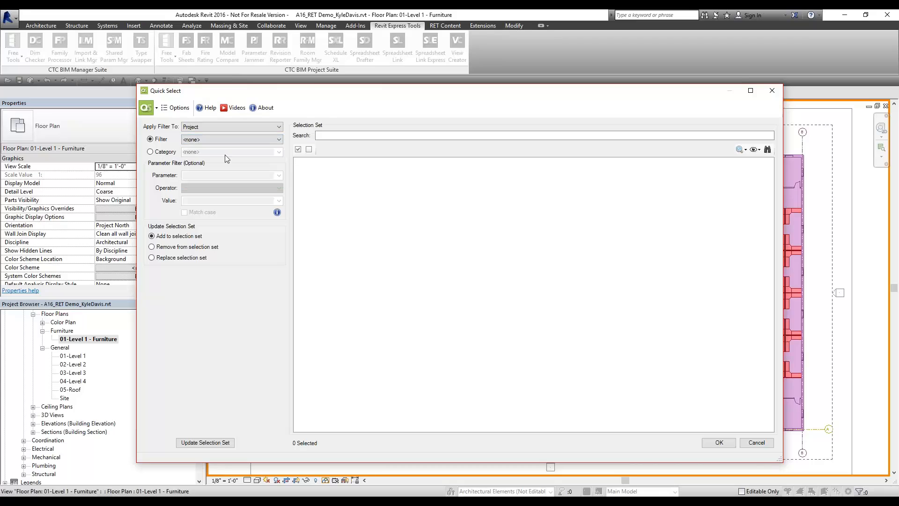
Switch Quick Select to category filtering and set the category to Furniture Systems
left_click(177, 153)
type("f")
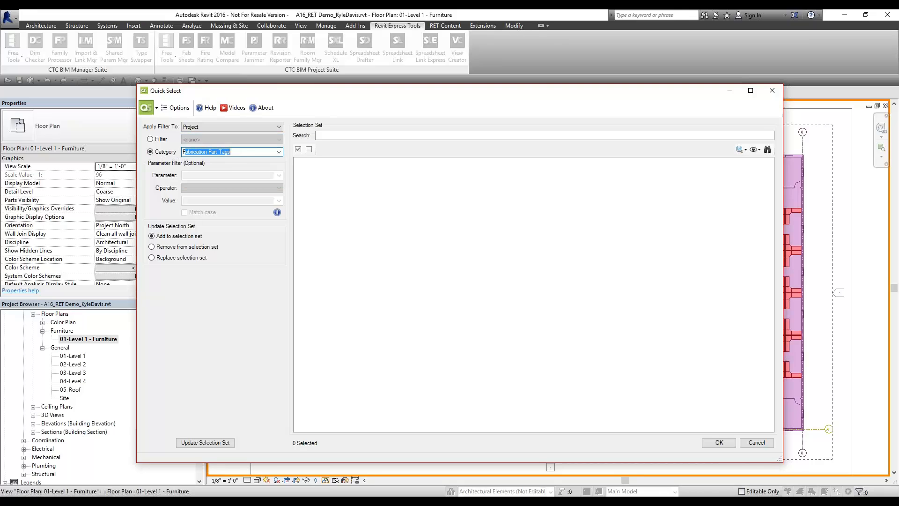
key("BackSpace")
type("Fu")
key("Down")
key("Down")
key("Down")
key("Down")
key("Return")
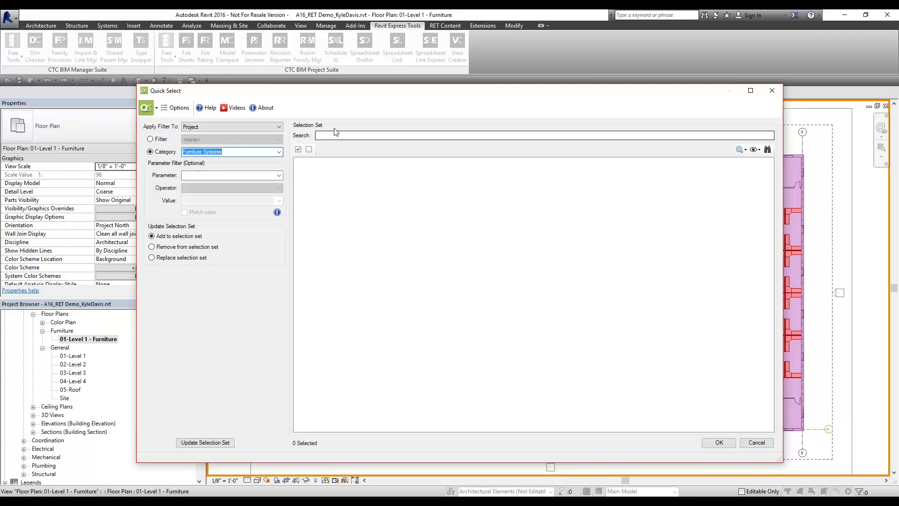
Filter on Edited by Equal to the user's name, update the set, and expand to the 16 cubicles
left_click(279, 175)
type("E")
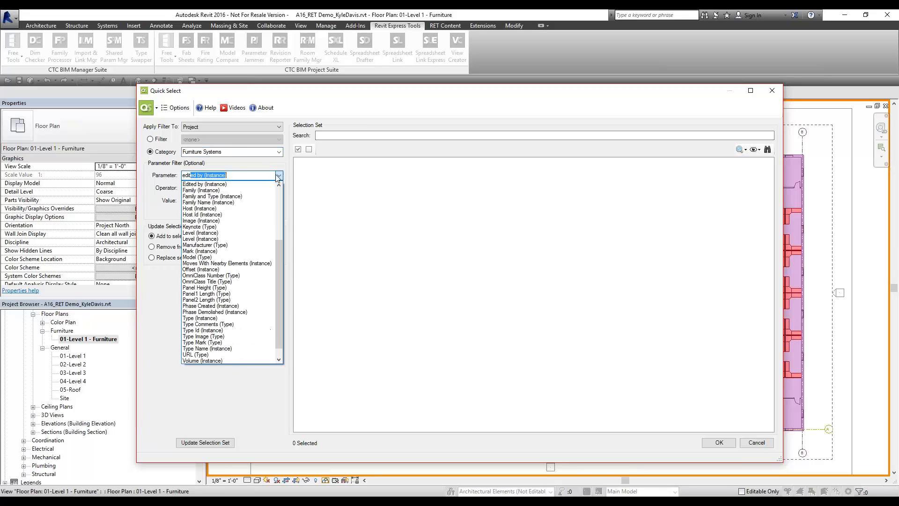
left_click(372, 188)
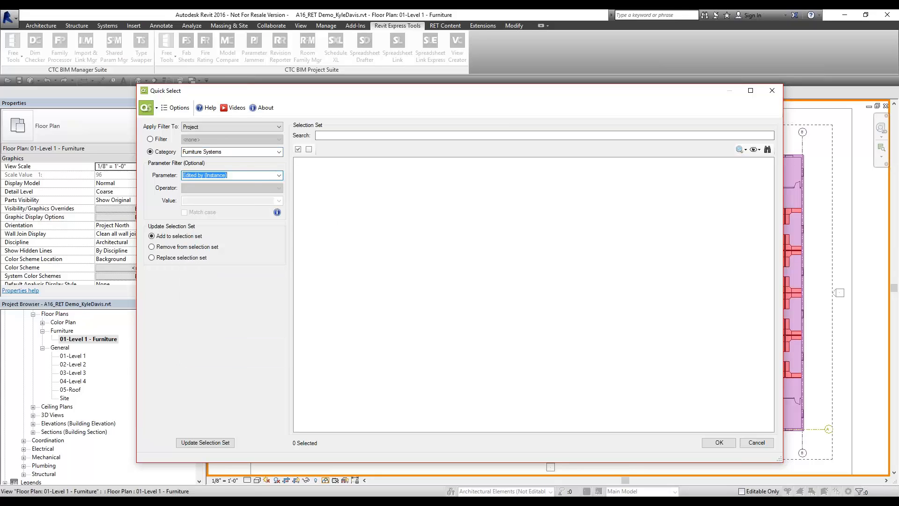
left_click(278, 201)
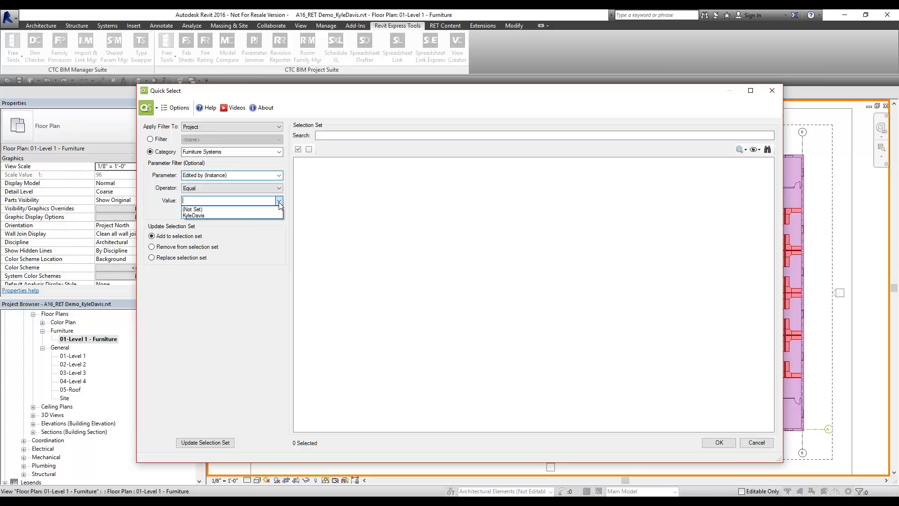
left_click(199, 216)
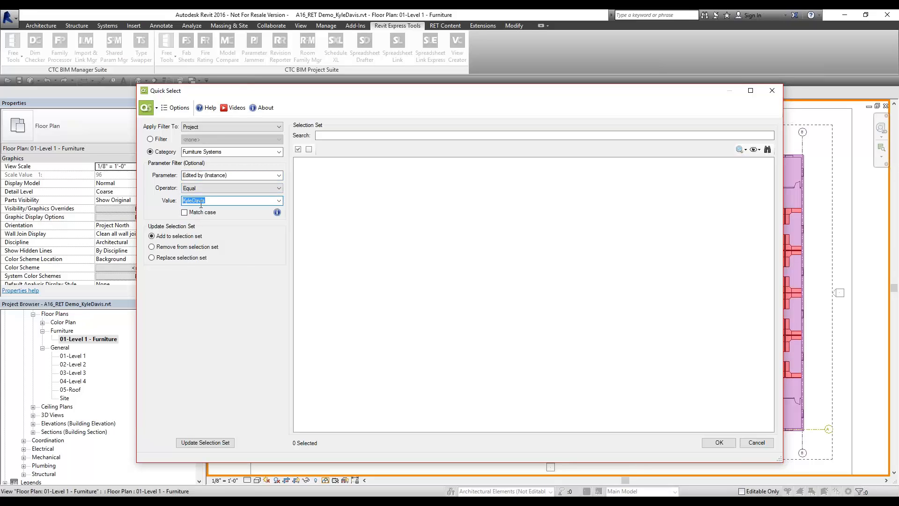
left_click(205, 442)
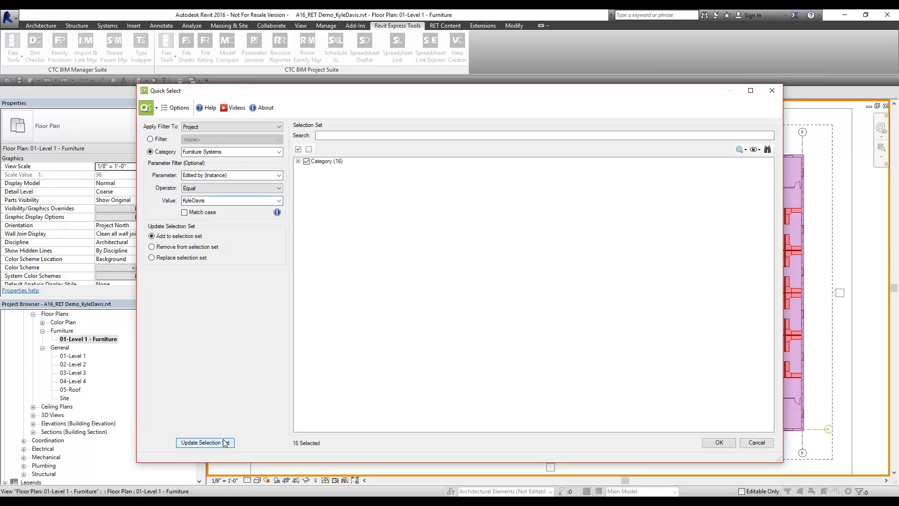
left_click(297, 161)
left_click(307, 169)
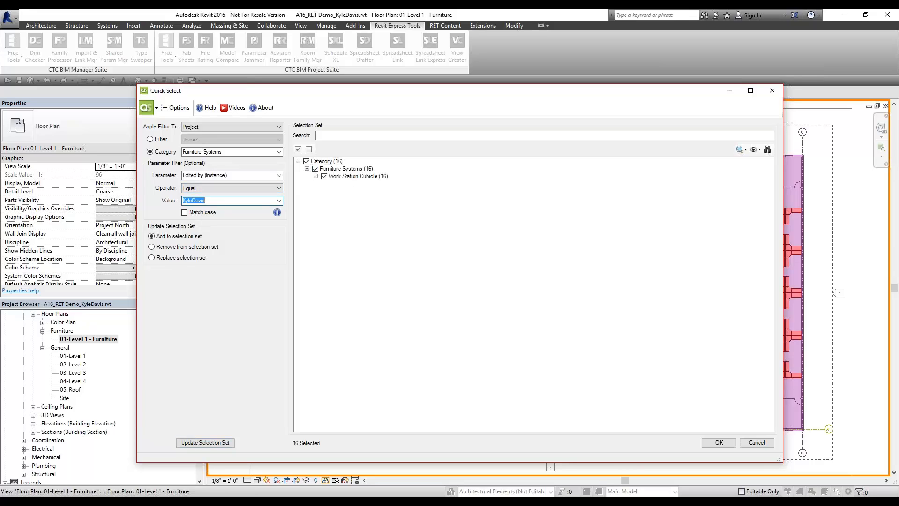
Set Edited by Does Not Equal (Not Set) and replace the selection set with the matches
left_click_drag(206, 200, 179, 210)
left_click(223, 188)
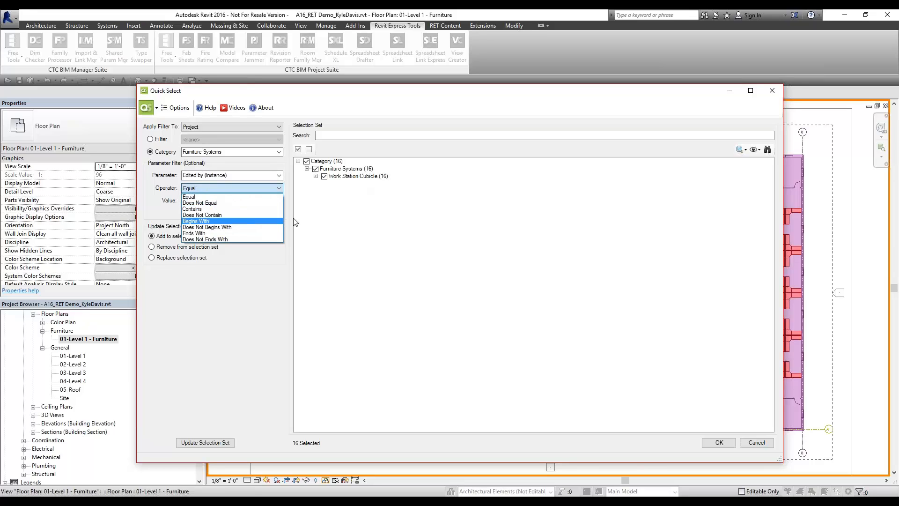
left_click(224, 198)
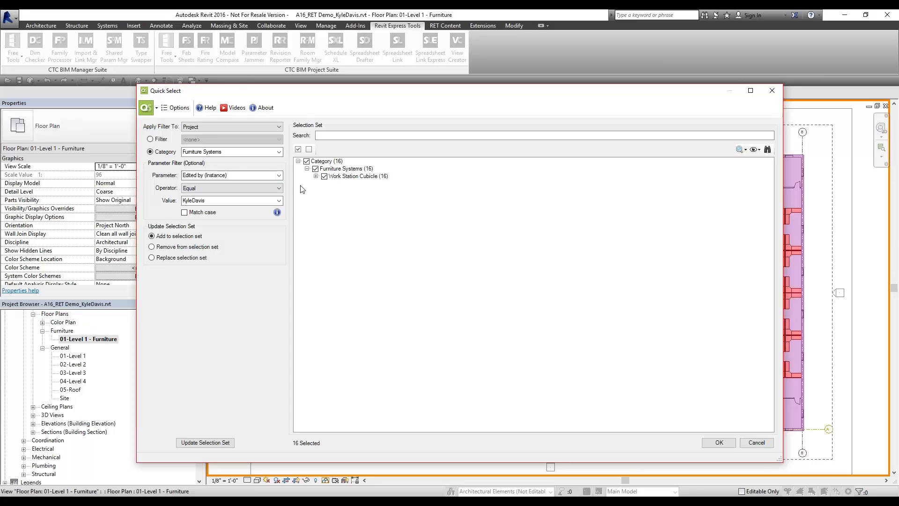
left_click(237, 174)
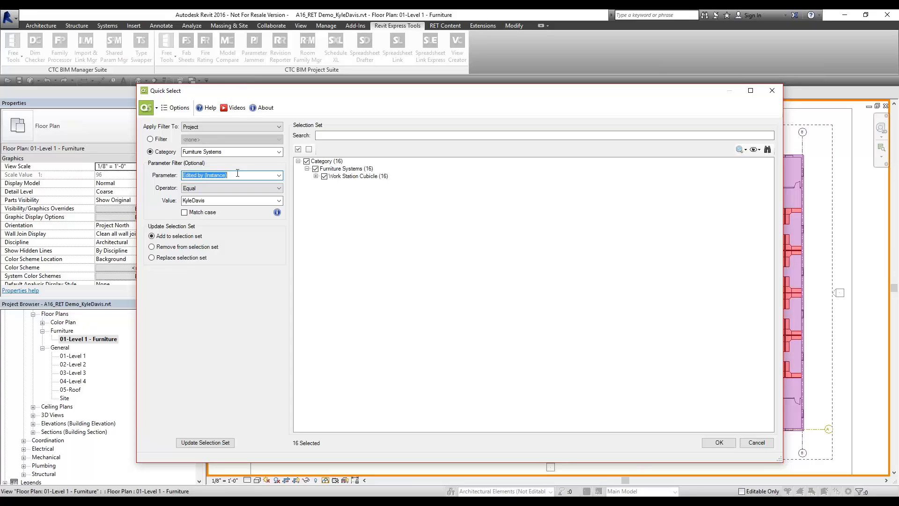
left_click(279, 202)
left_click(251, 209)
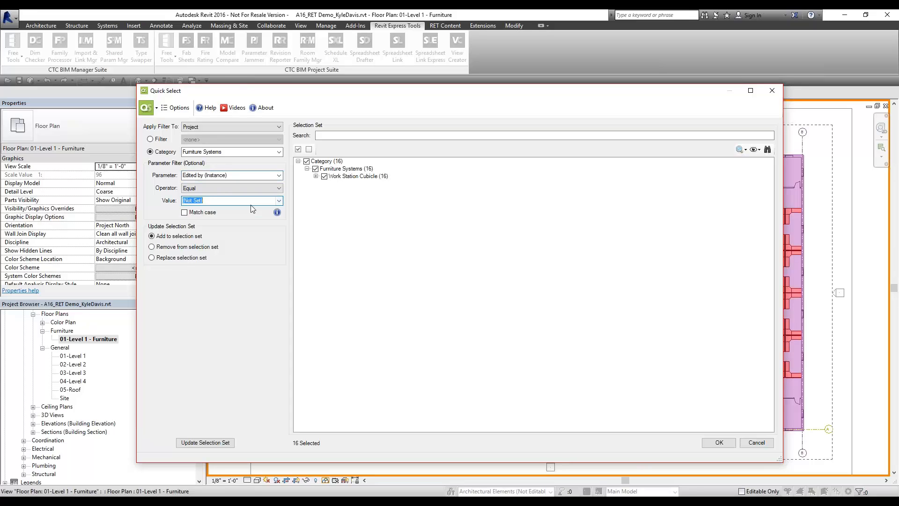
left_click(220, 188)
left_click(204, 201)
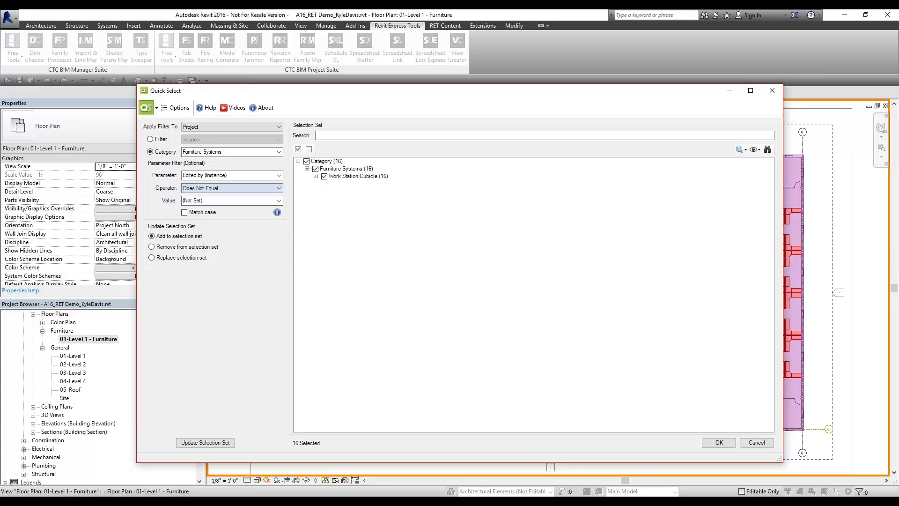
left_click(207, 202)
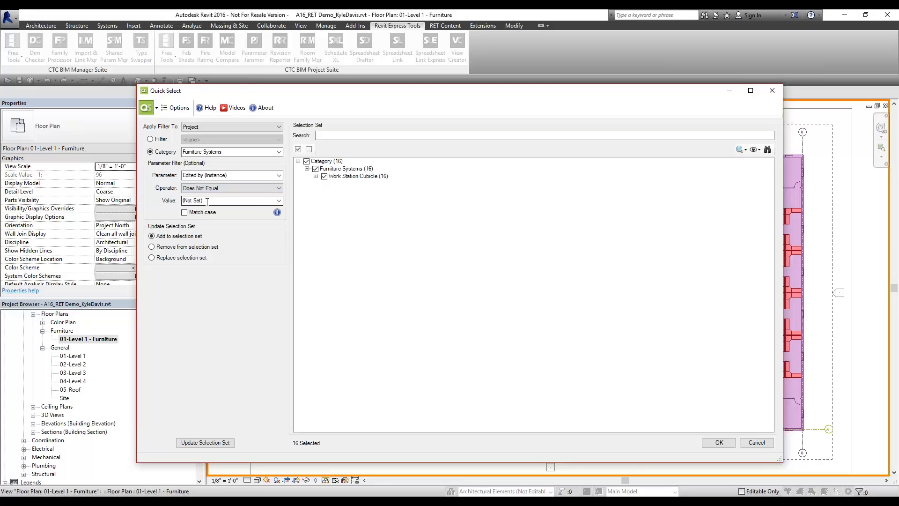
left_click(205, 442)
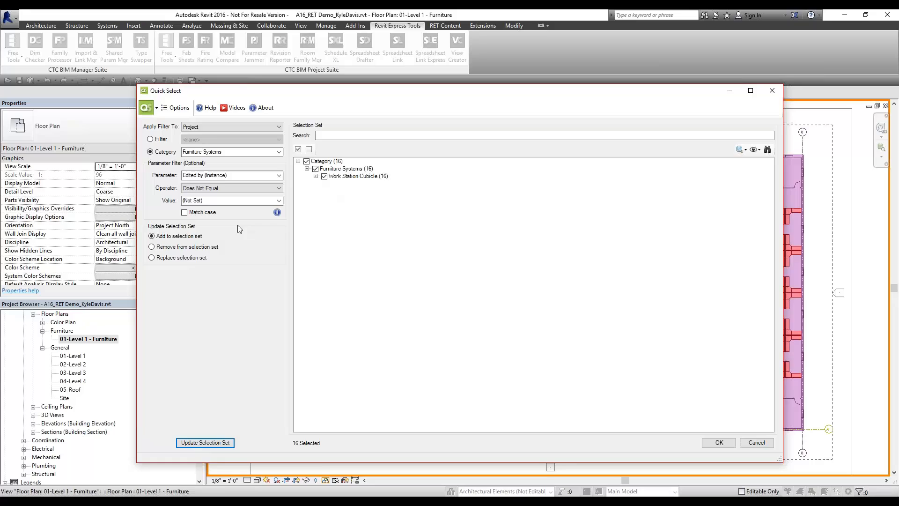
left_click(162, 247)
left_click(214, 444)
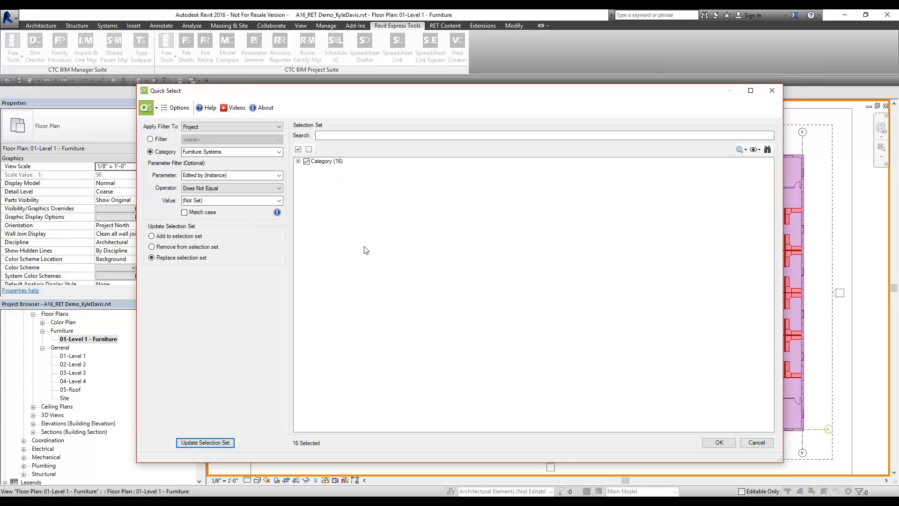
Clear the value field and rerun the selection, still returning 16 Furniture Systems
left_click(319, 160)
left_click(195, 201)
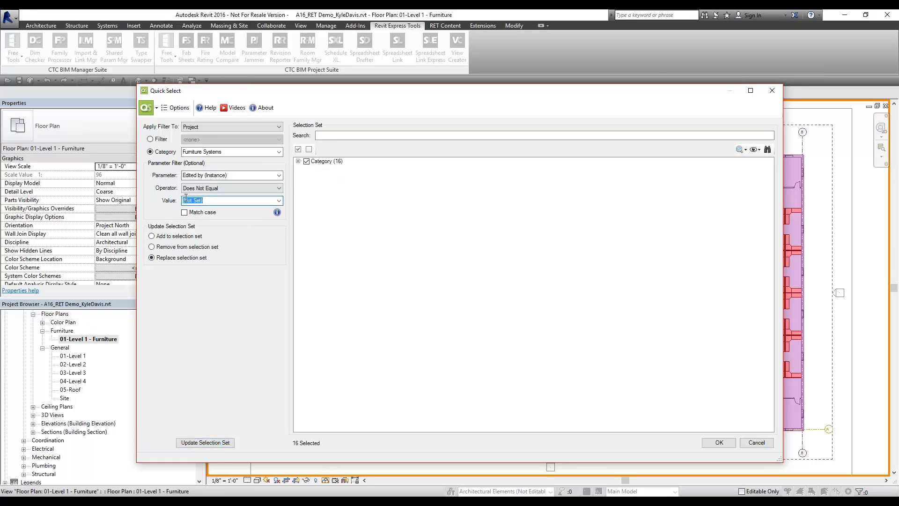
key("BackSpace")
left_click(205, 443)
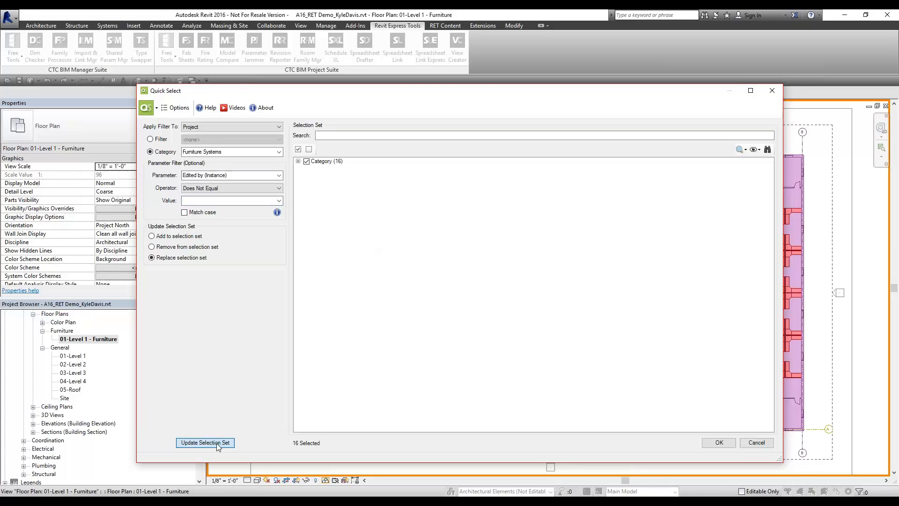
left_click(328, 161)
Change the Quick Select category from Furniture Systems to Walls
left_click(298, 161)
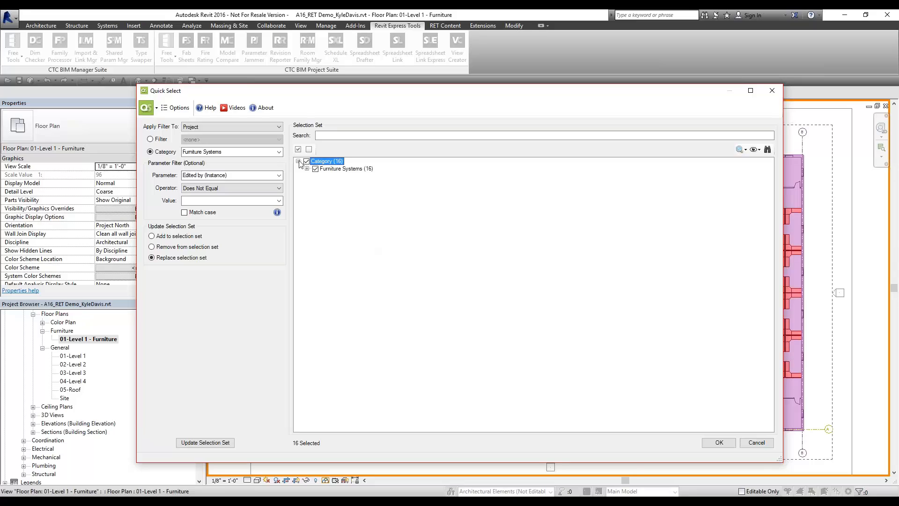
left_click(330, 169)
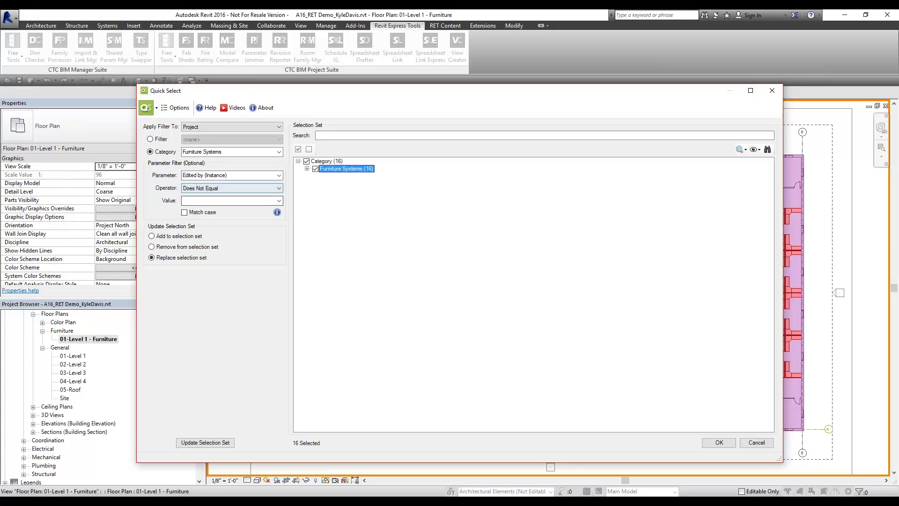
left_click(234, 175)
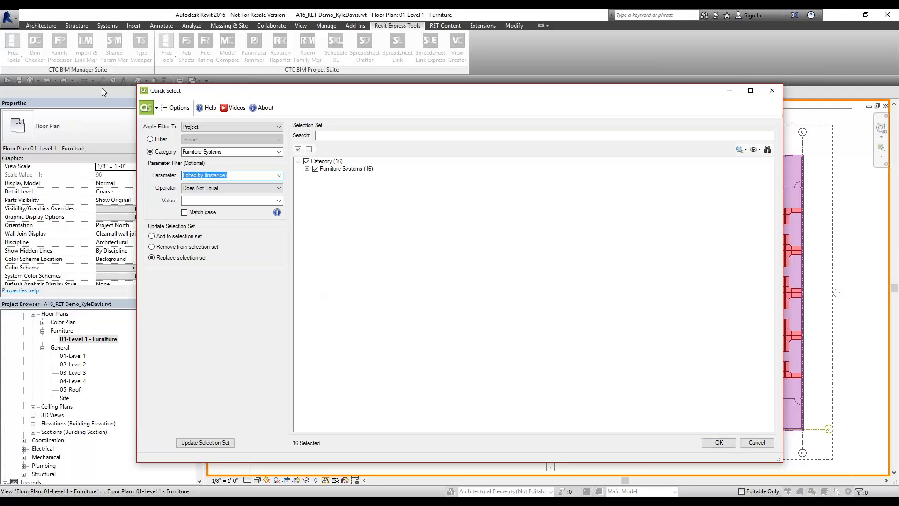
left_click(279, 152)
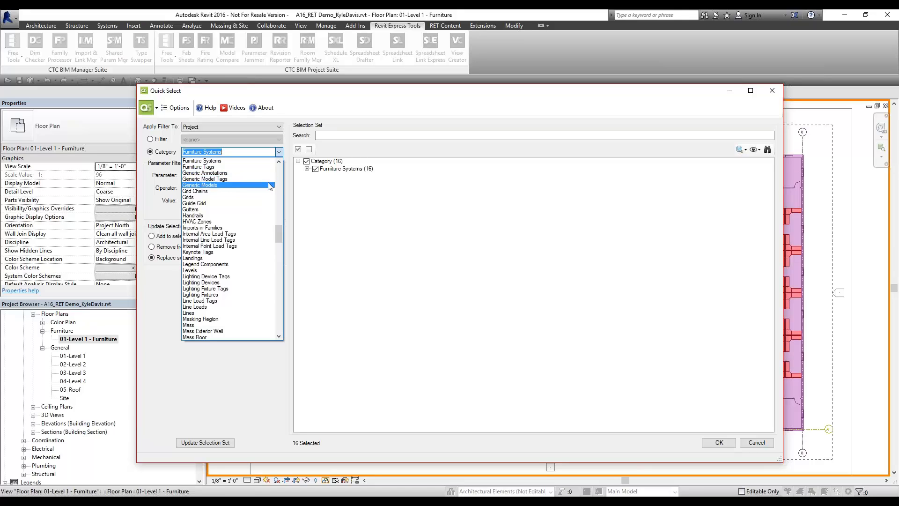
type("curtain Grids")
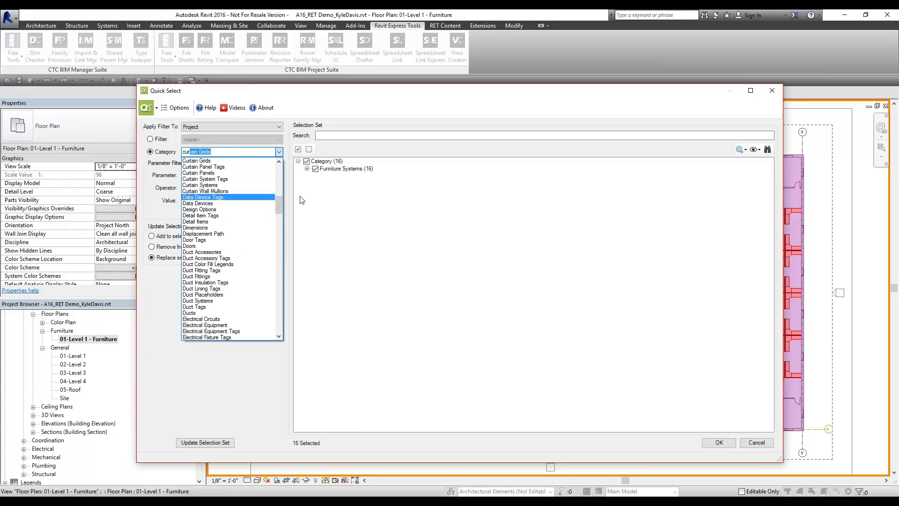
left_click(222, 152)
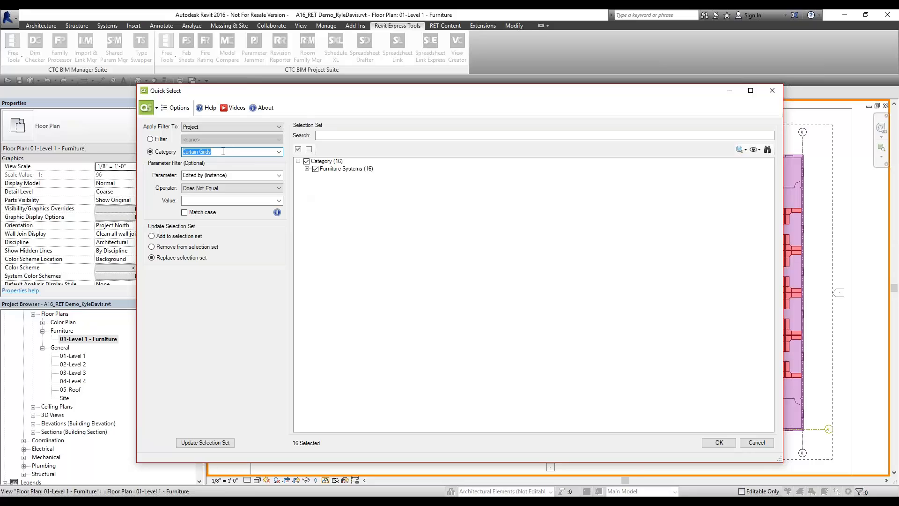
type("walls")
key("Return")
Filter walls by Type (Instance) Equal to Storefront and update, leaving 1 element
key("Tab")
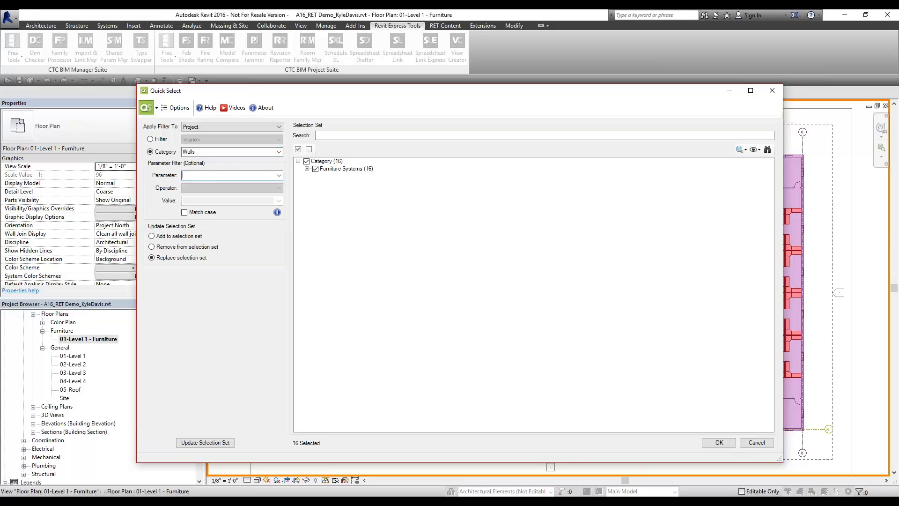
type("Type (Instance")
key("Return")
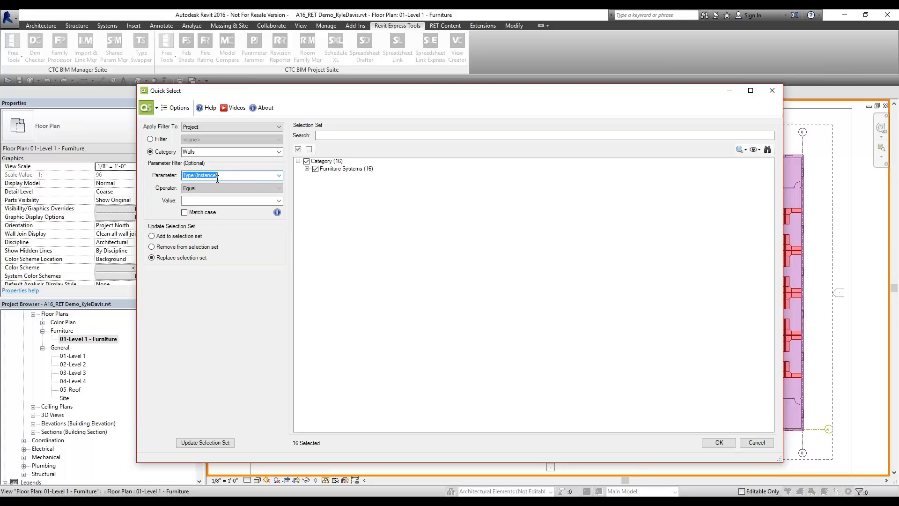
left_click(278, 200)
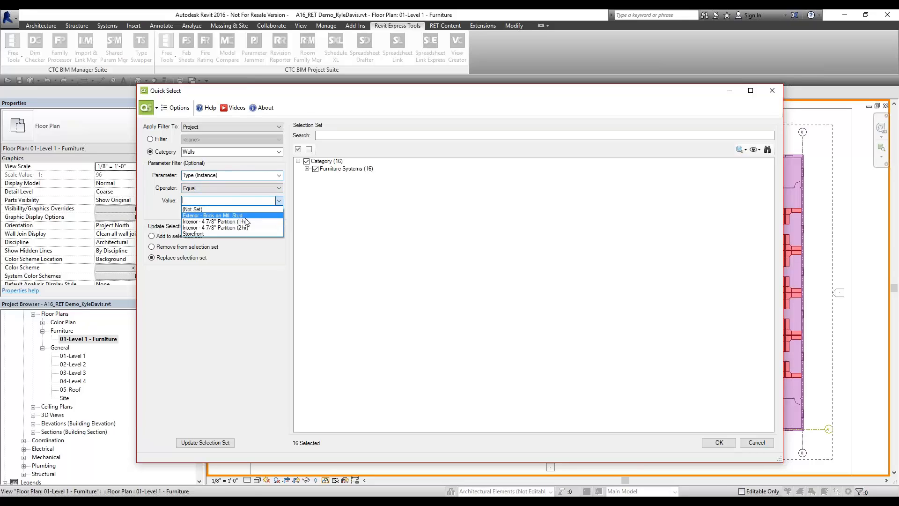
left_click(205, 234)
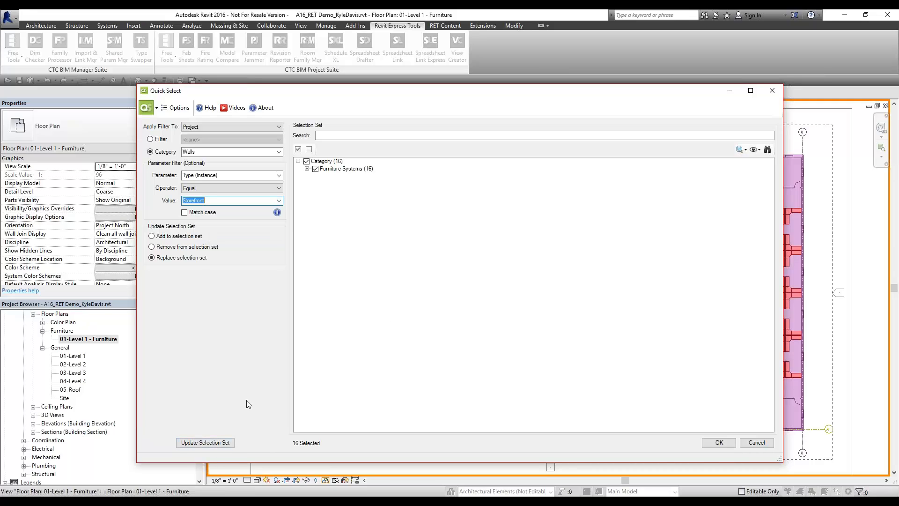
left_click(226, 442)
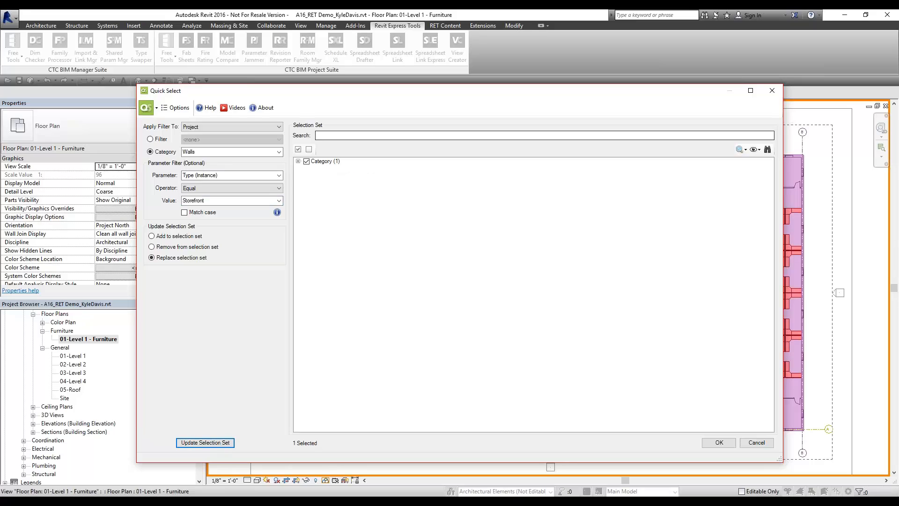
Expand the results to Walls (1) and confirm, selecting the Storefront curtain wall in the plan
left_click(299, 161)
left_click(327, 169)
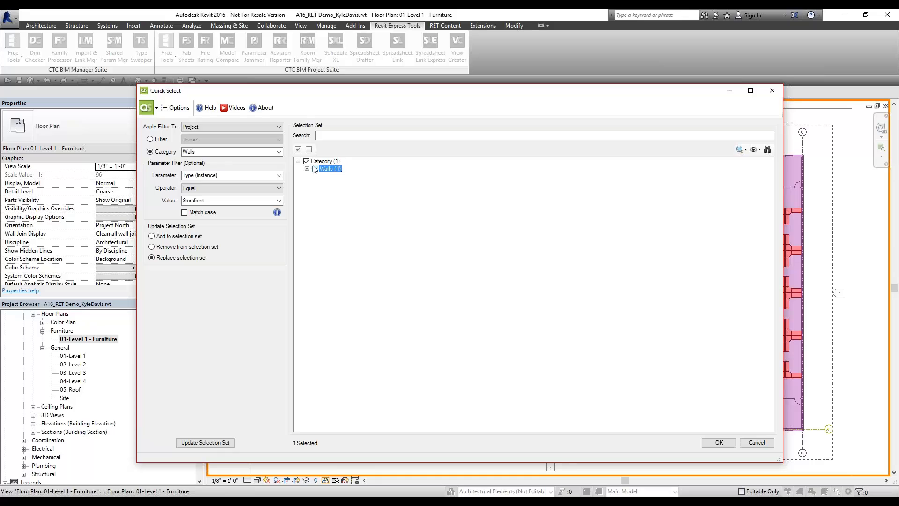
left_click(729, 443)
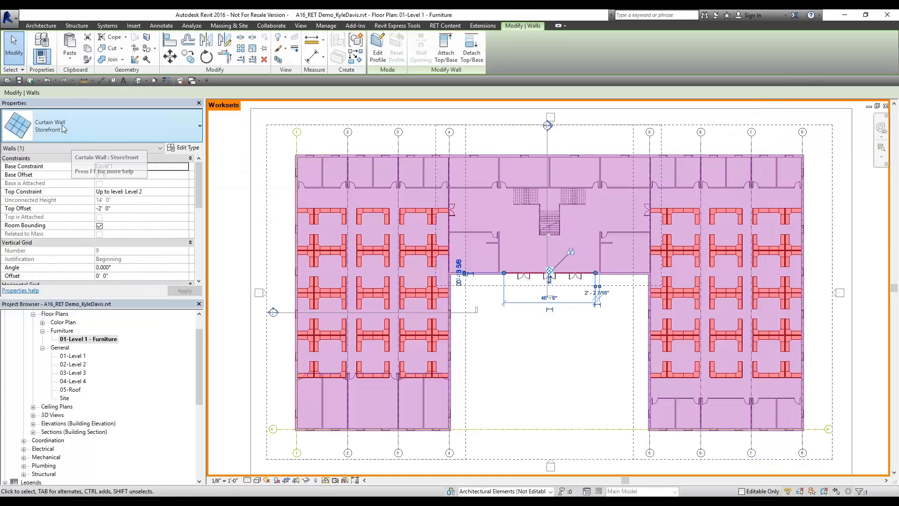
Clear the Storefront wall selection so nothing in the furniture plan is selected
left_click(551, 378)
scroll(551, 377, "up", 2)
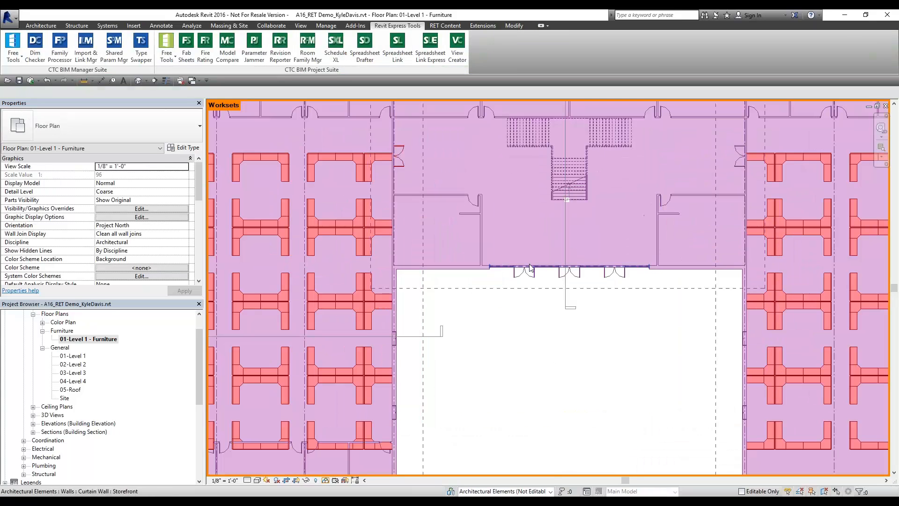
scroll(533, 357, "down", 3)
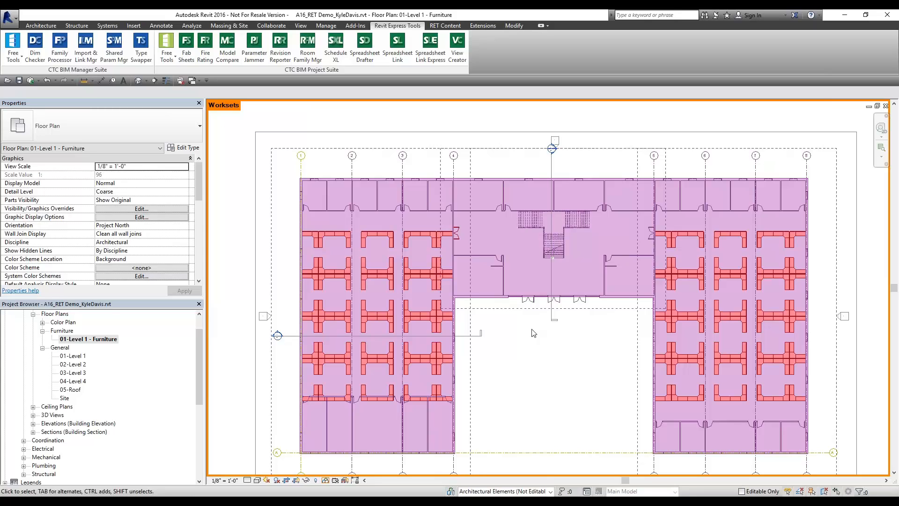
left_click(173, 61)
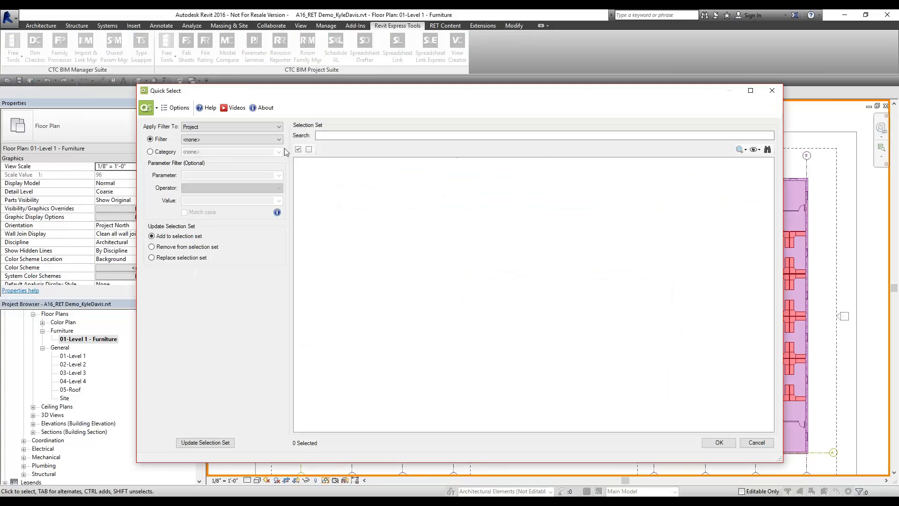
Filter Quick Select by the Structural Framing category, which reports no instances found
left_click(150, 151)
left_click(279, 151)
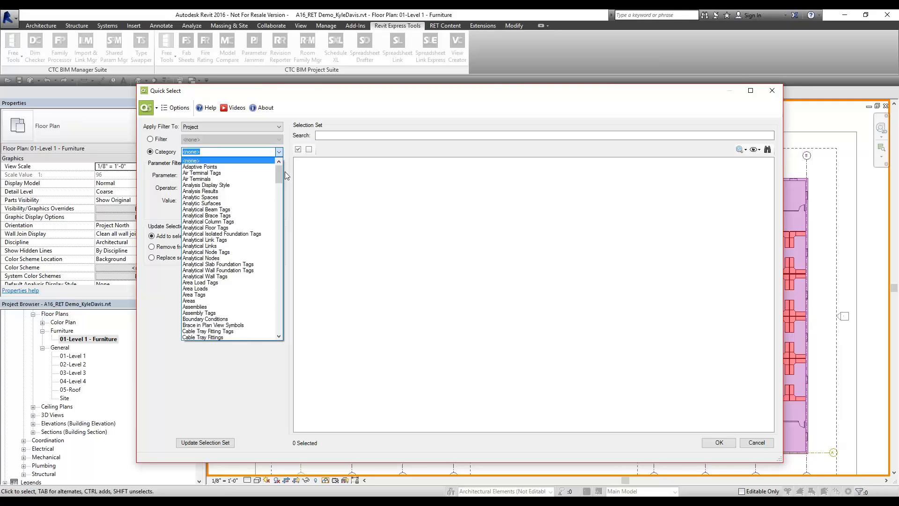
scroll(234, 300, "down", 10)
scroll(234, 307, "down", 6)
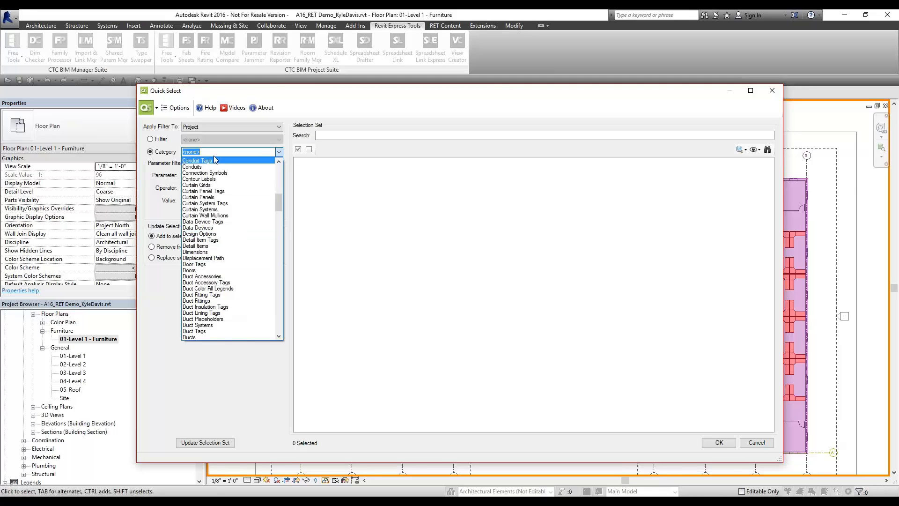
type("Beam")
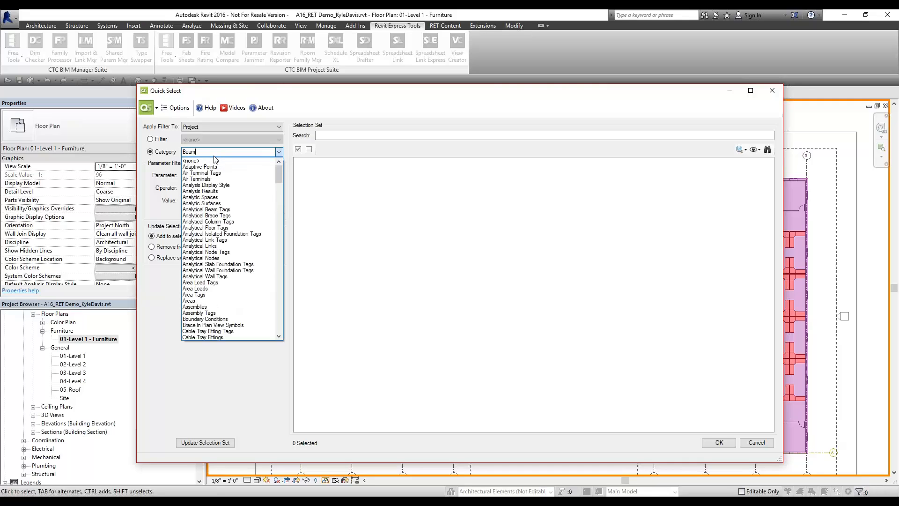
key("BackSpace")
type("Beam")
key("BackSpace")
key("BackSpace")
key("BackSpace")
key("BackSpace")
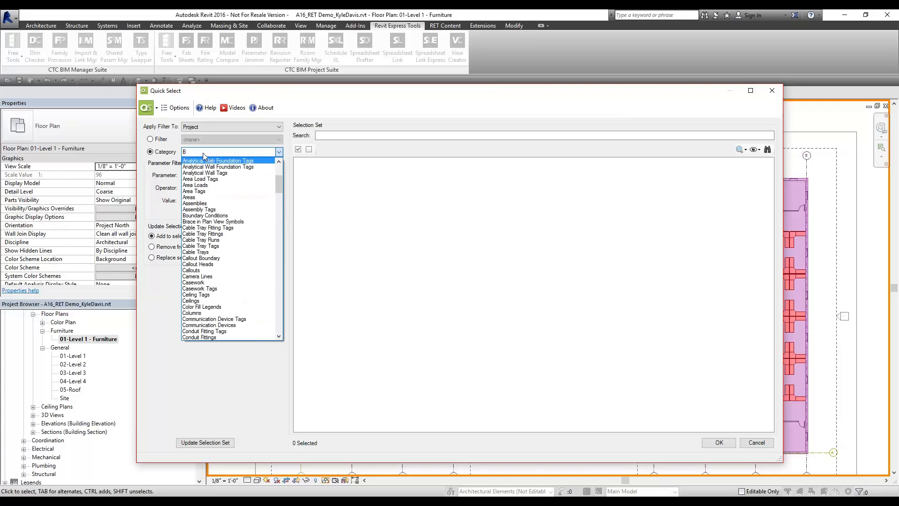
key("BackSpace")
type("Structural Annotations")
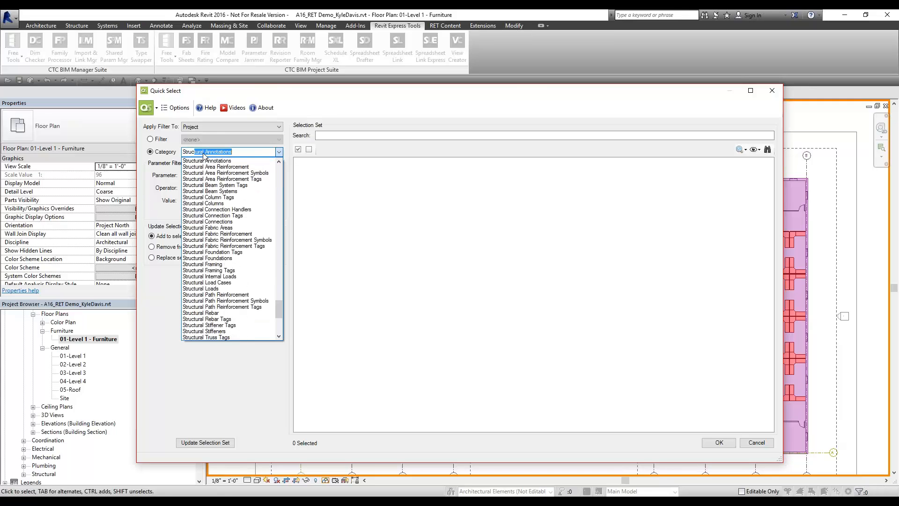
left_click(225, 264)
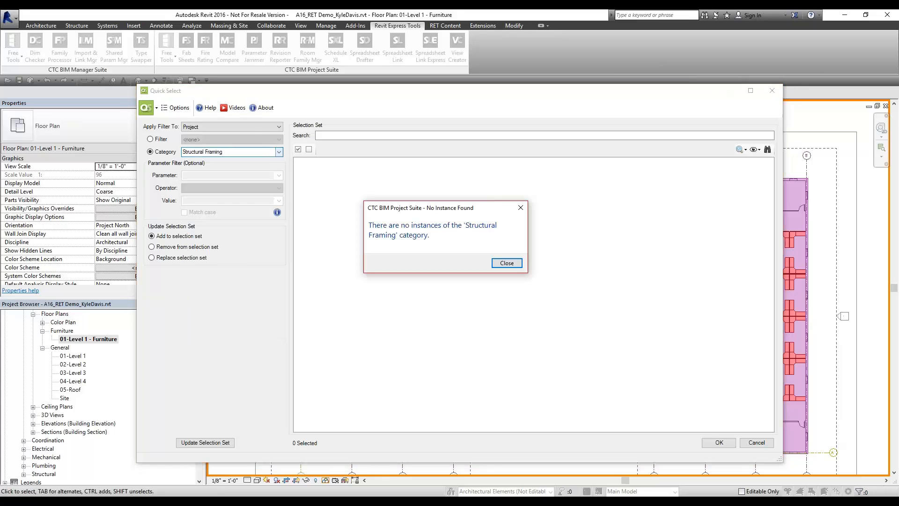
Dismiss the No Instance Found message and cancel Quick Select without selecting anything
left_click(515, 264)
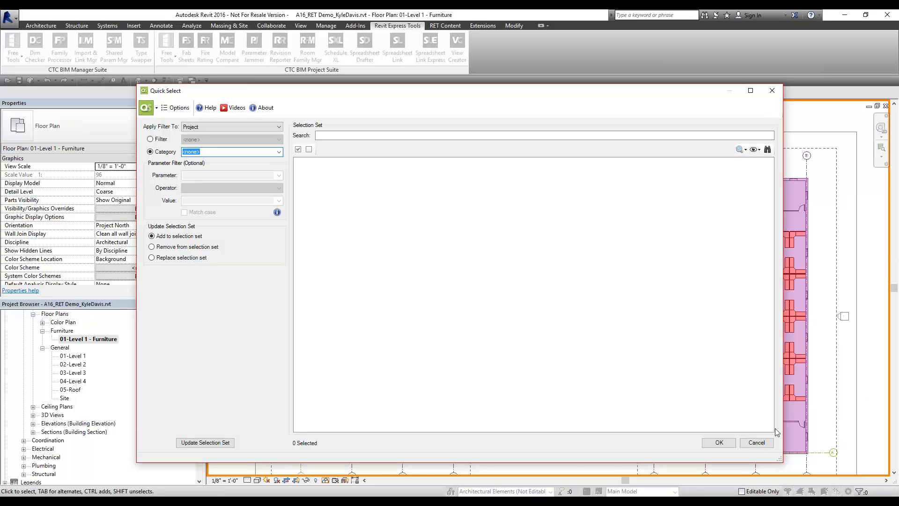
left_click(757, 443)
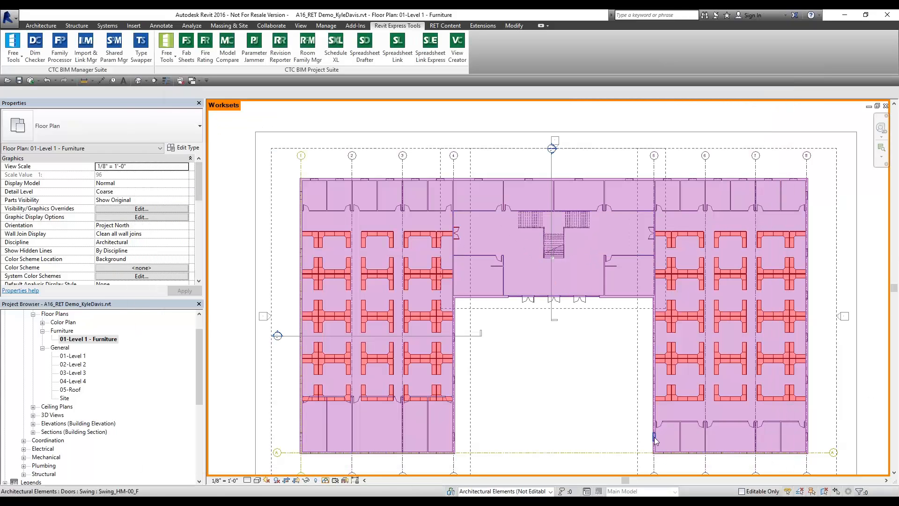
Set Worksharing Display to Off, skip the save reminder, and zoom the plan to fit
left_click(326, 481)
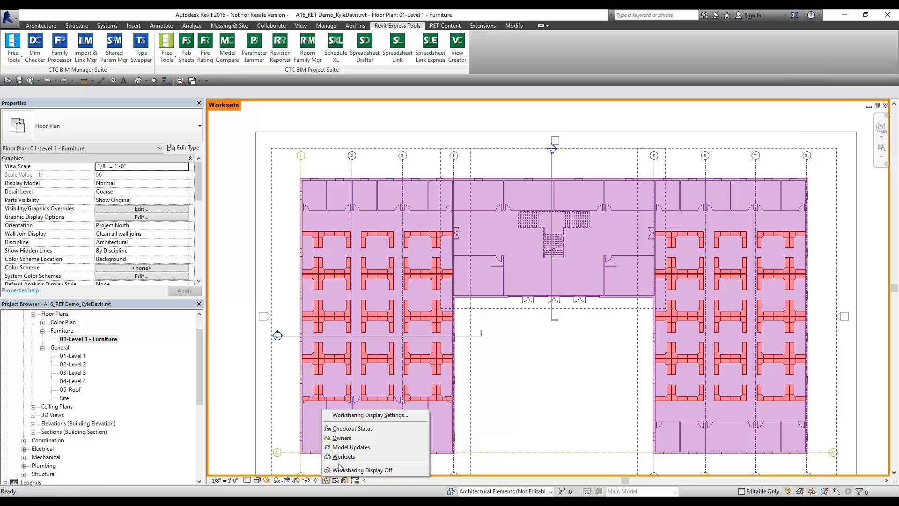
left_click(342, 469)
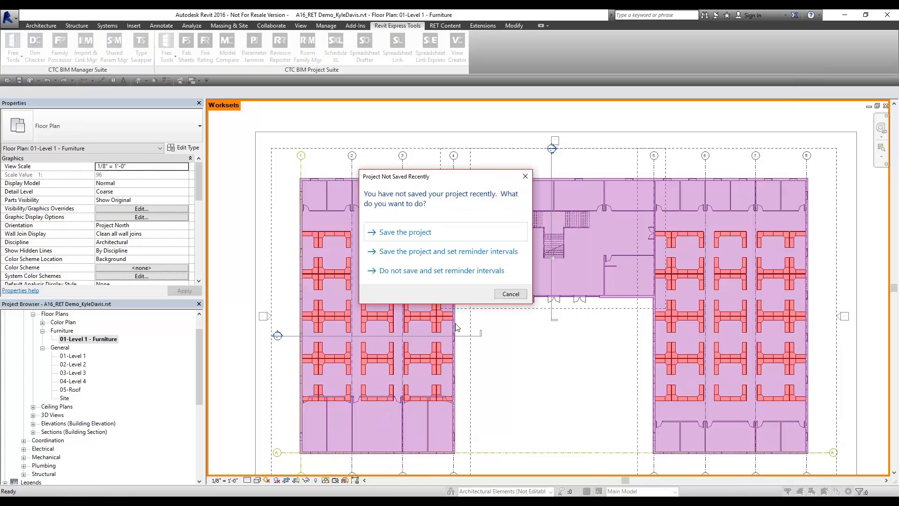
left_click(510, 294)
middle_click(541, 373)
middle_click(540, 372)
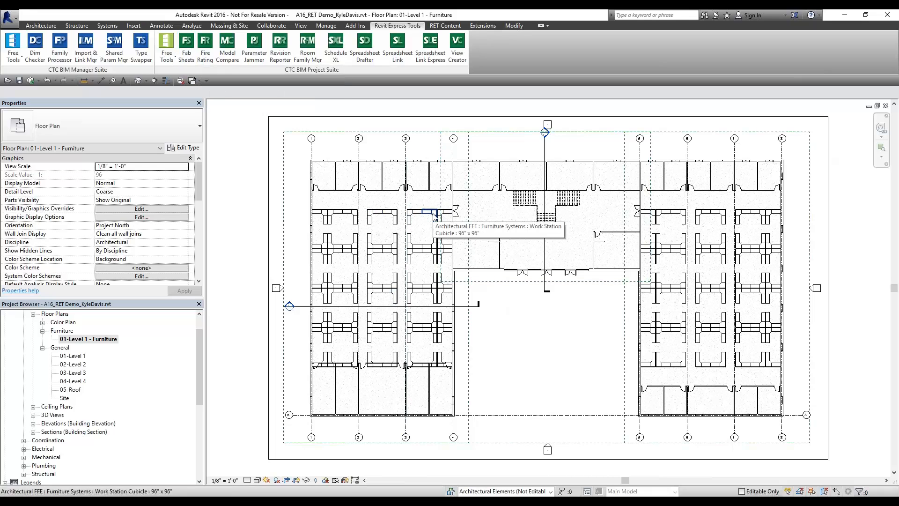
Create a new Sequence parameter from Fab Sheets, then close the Fab Sheets window
left_click(187, 55)
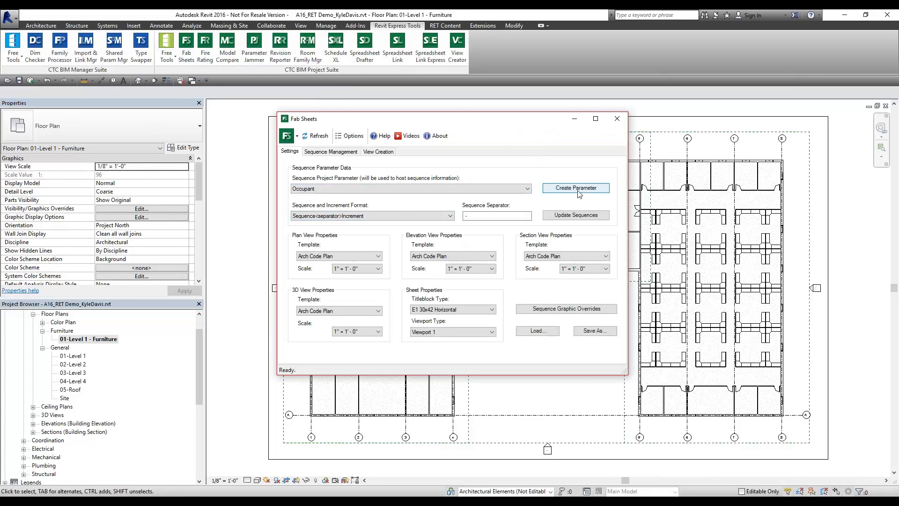
left_click(525, 189)
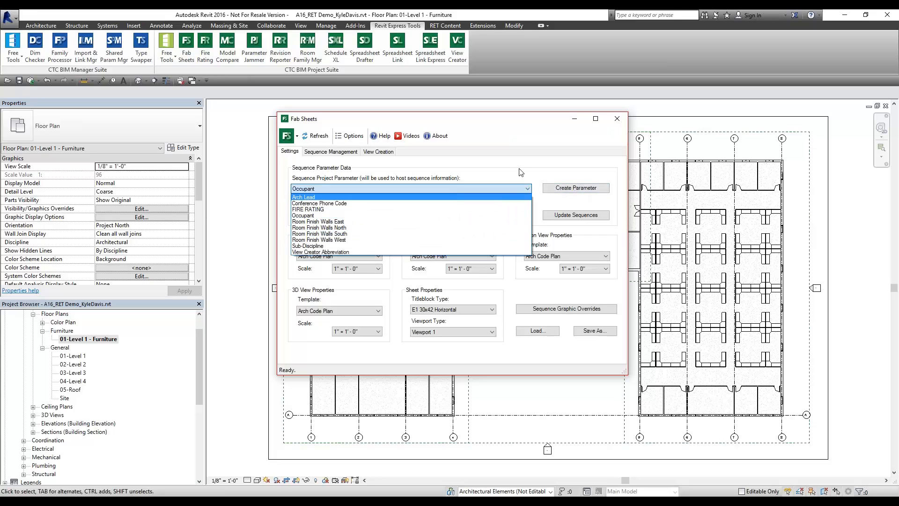
left_click(521, 172)
left_click(576, 188)
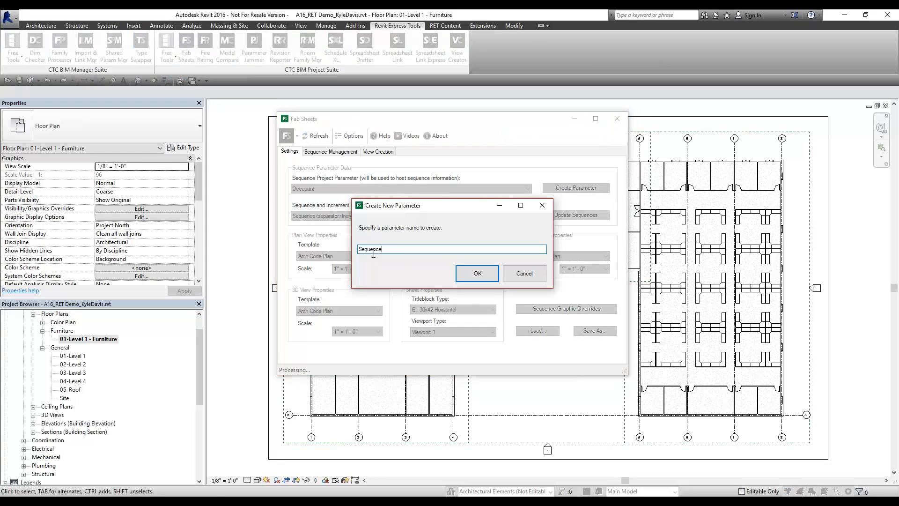
left_click(468, 276)
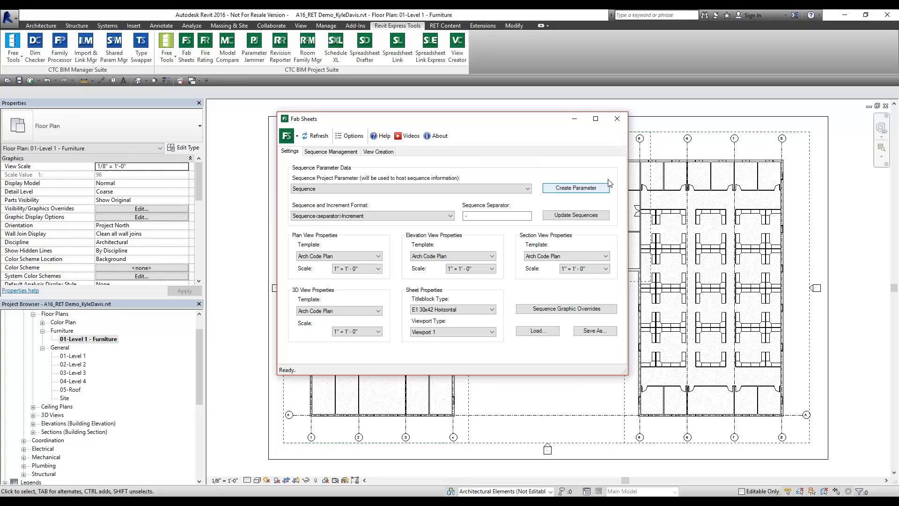
left_click(616, 118)
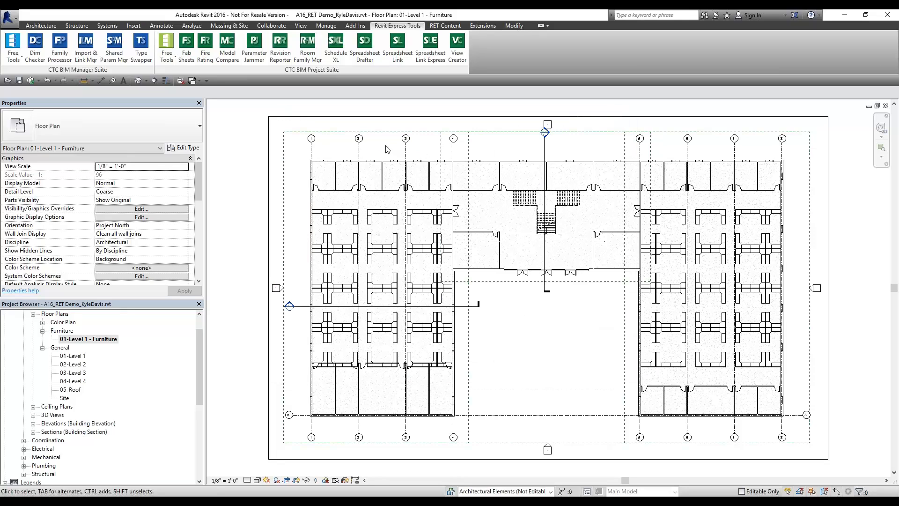
left_click(326, 26)
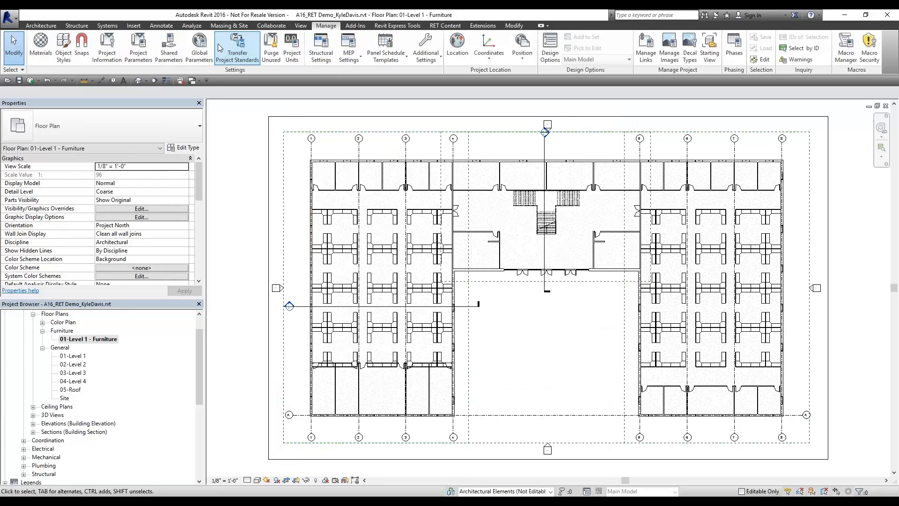
left_click(138, 47)
left_click(295, 217)
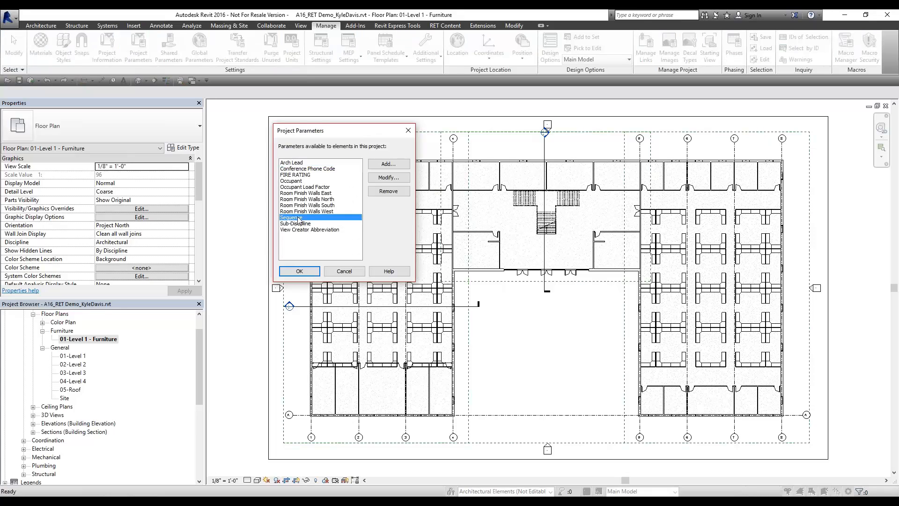
left_click(389, 178)
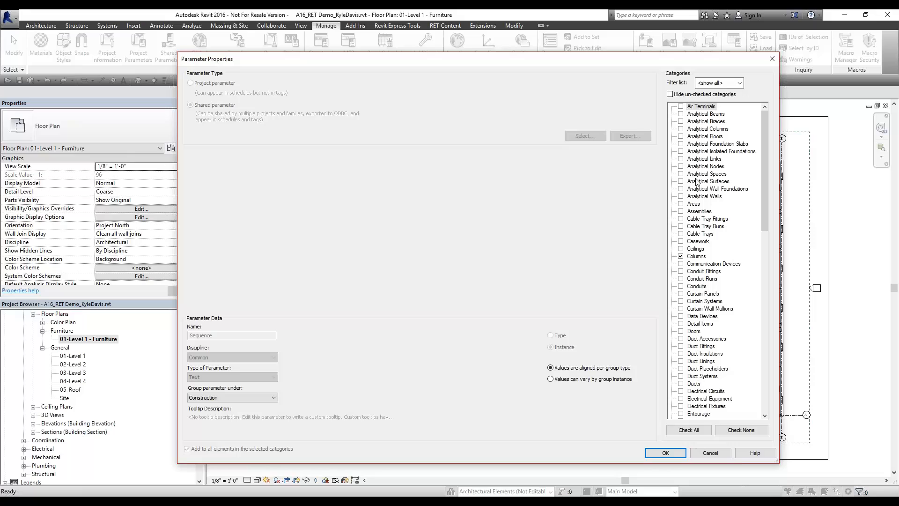
left_click(688, 95)
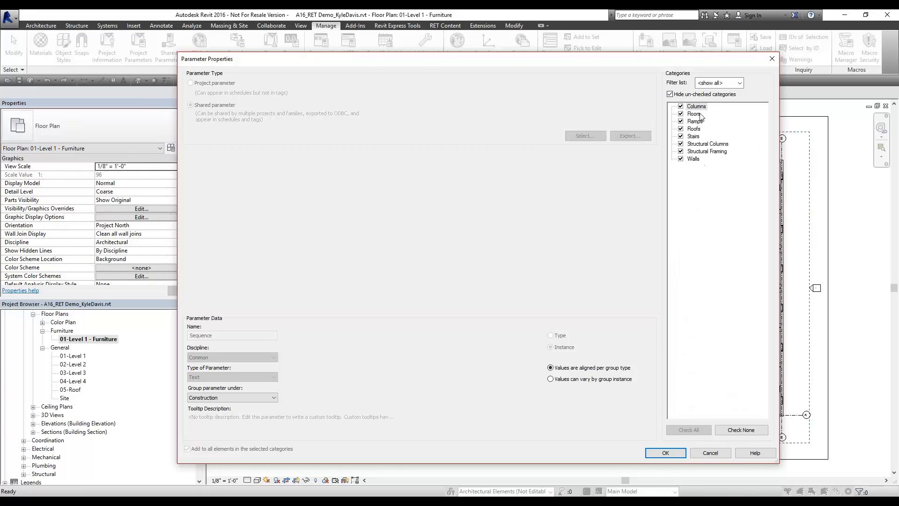
left_click(681, 95)
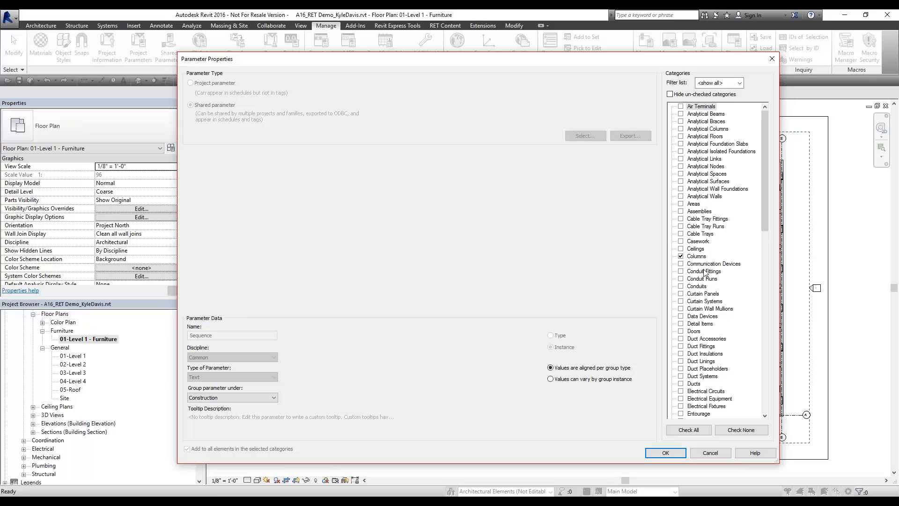
left_click(681, 384)
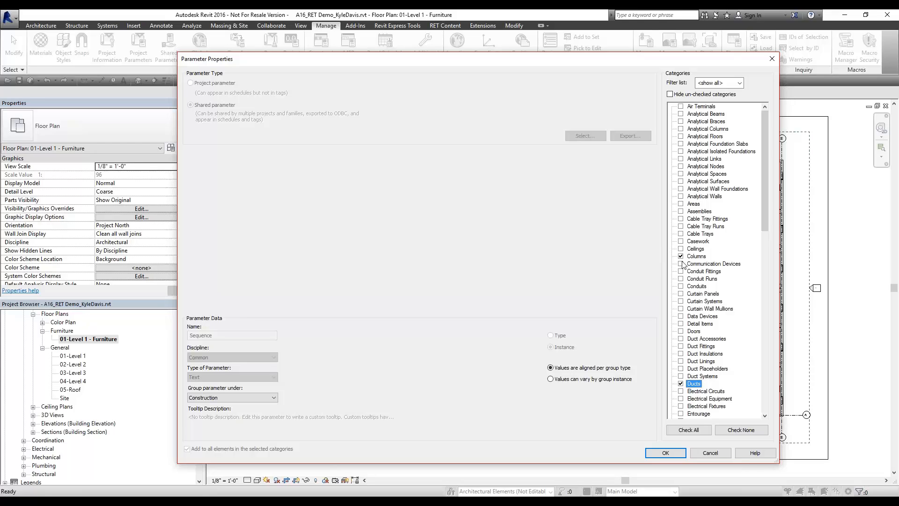
scroll(697, 305, "down", 4)
scroll(697, 305, "down", 5)
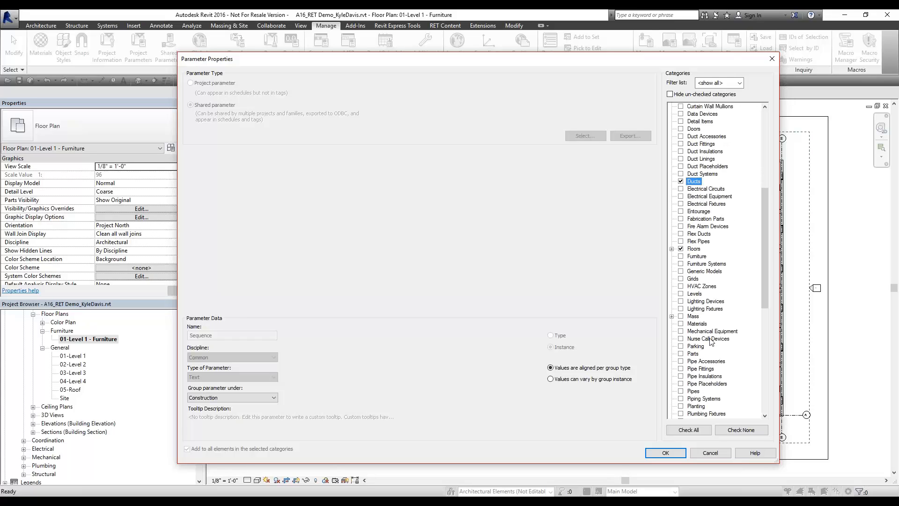
scroll(711, 340, "down", 2)
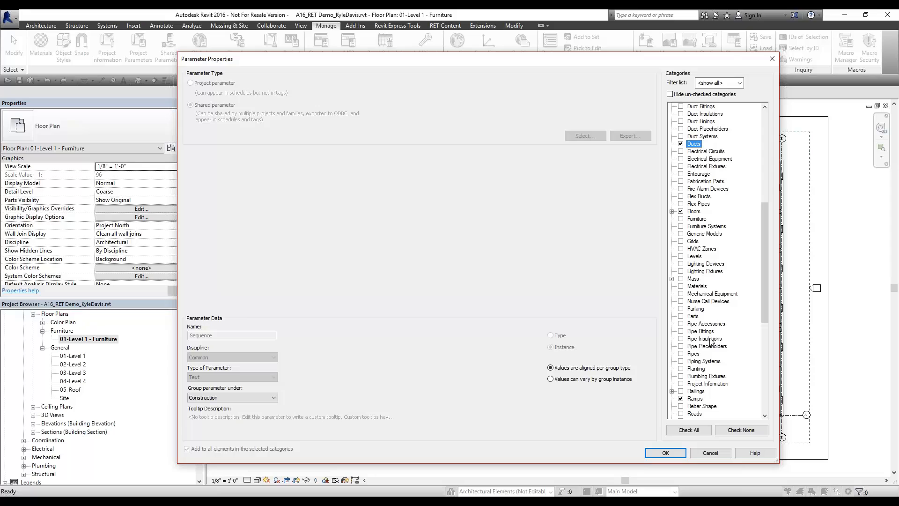
scroll(716, 333, "down", 1)
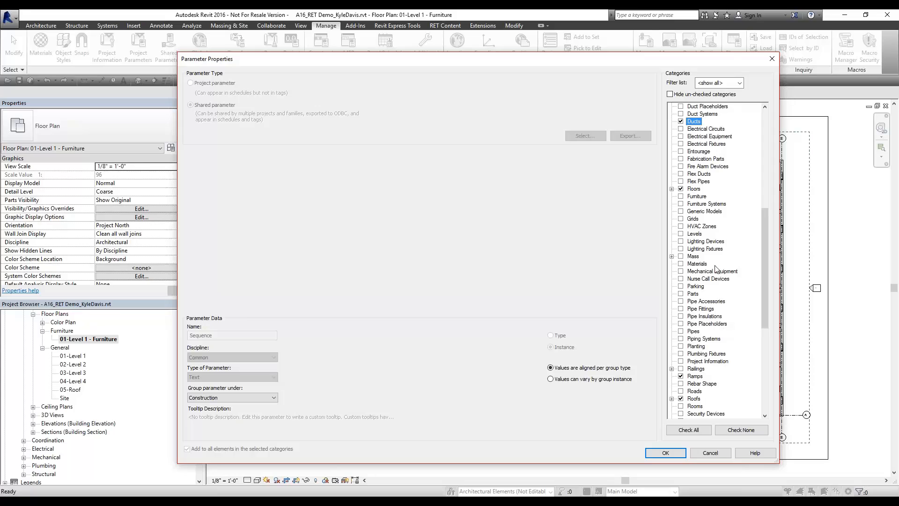
scroll(715, 269, "up", 1)
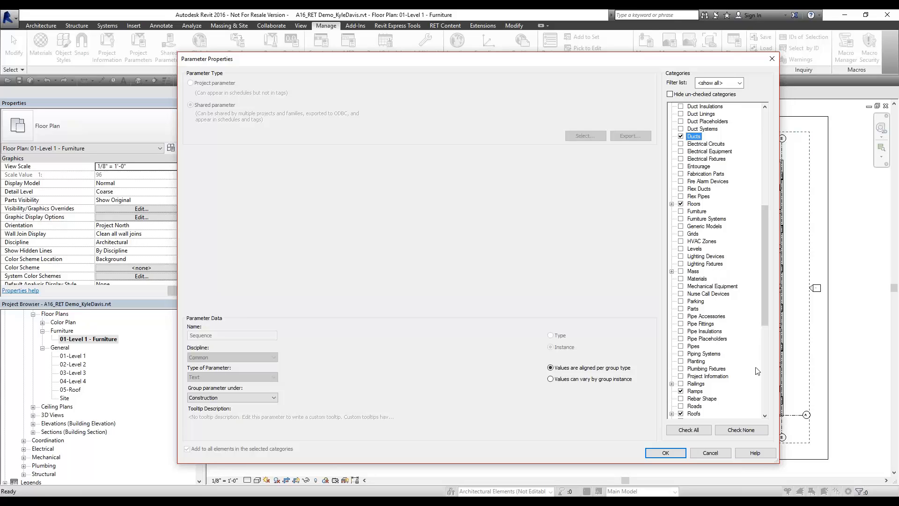
left_click(717, 453)
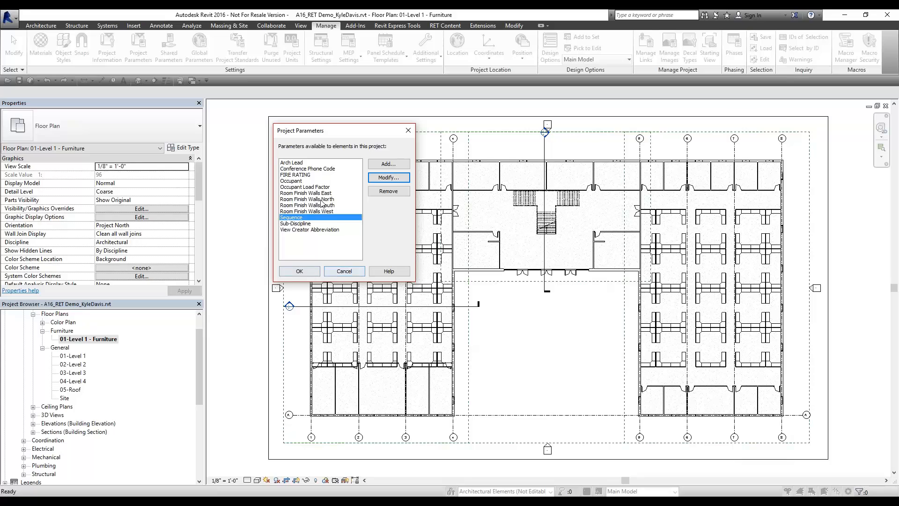
left_click(312, 271)
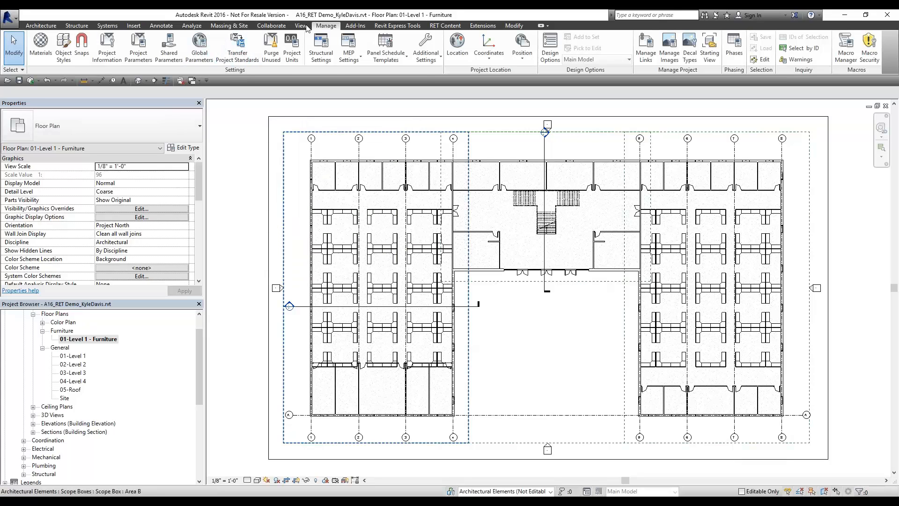
left_click(396, 26)
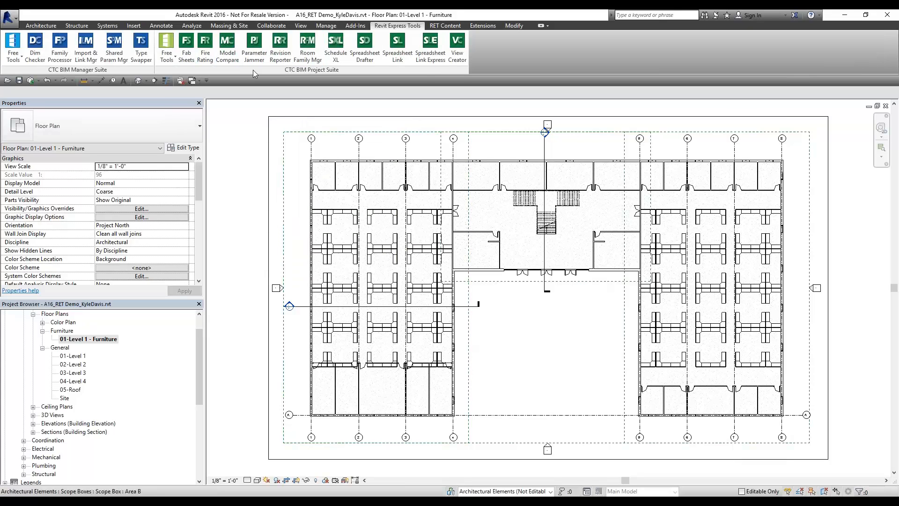
left_click(190, 57)
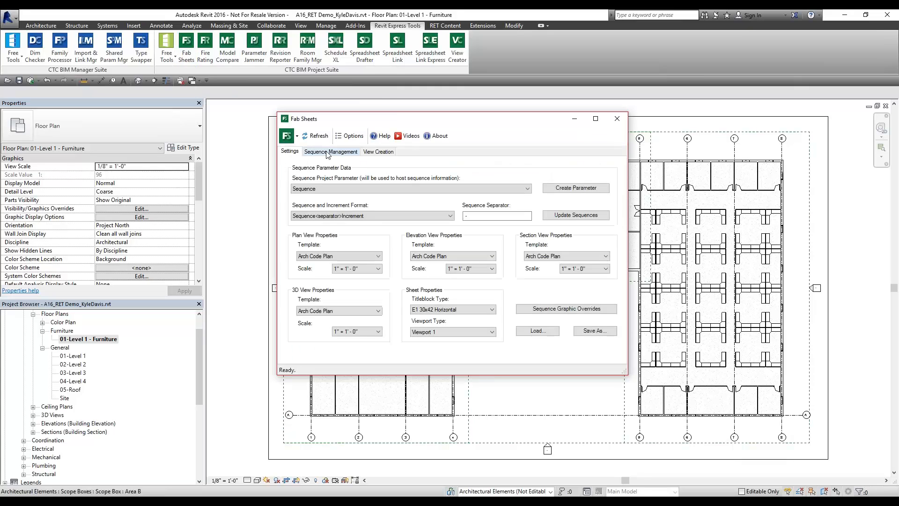
left_click(331, 151)
left_click(287, 170)
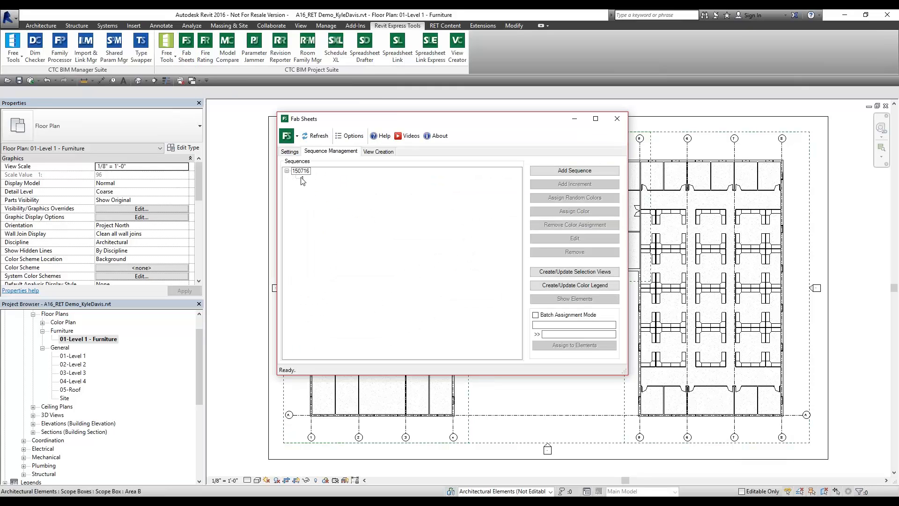
left_click(303, 178)
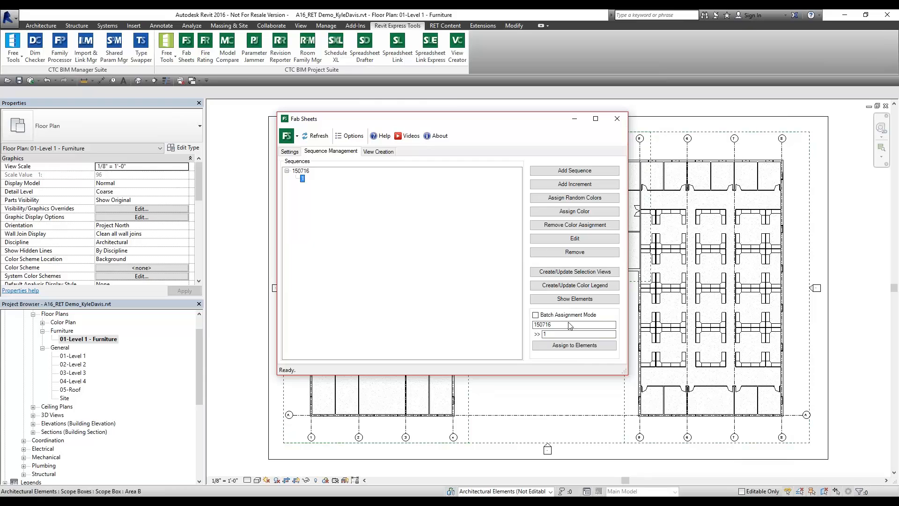
left_click(565, 346)
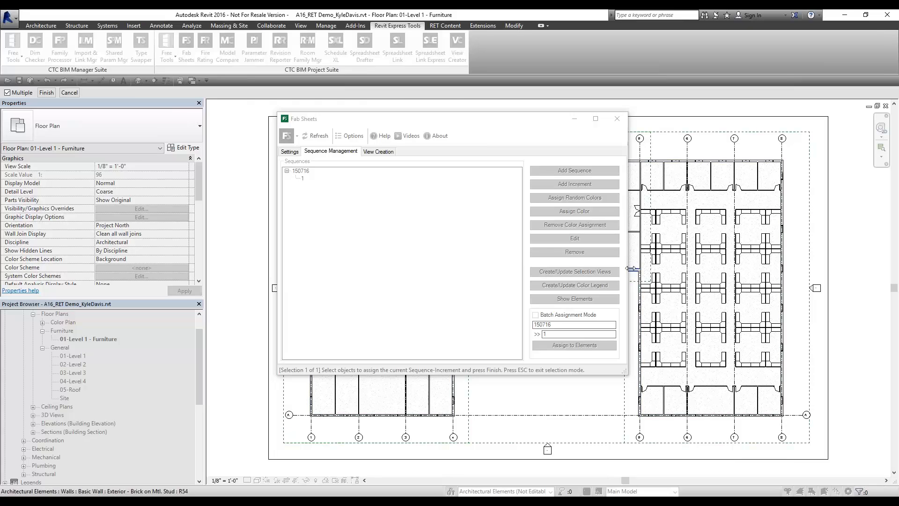
left_click_drag(509, 117, 425, 137)
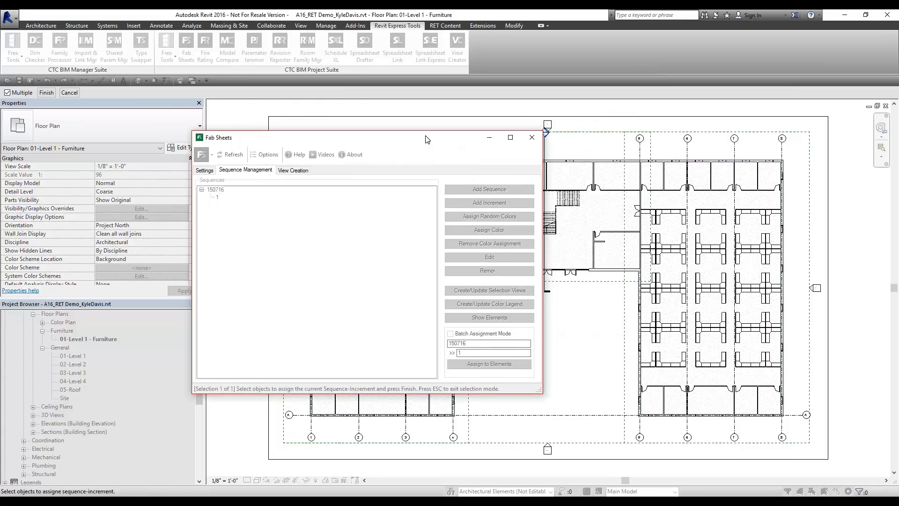
left_click(540, 141)
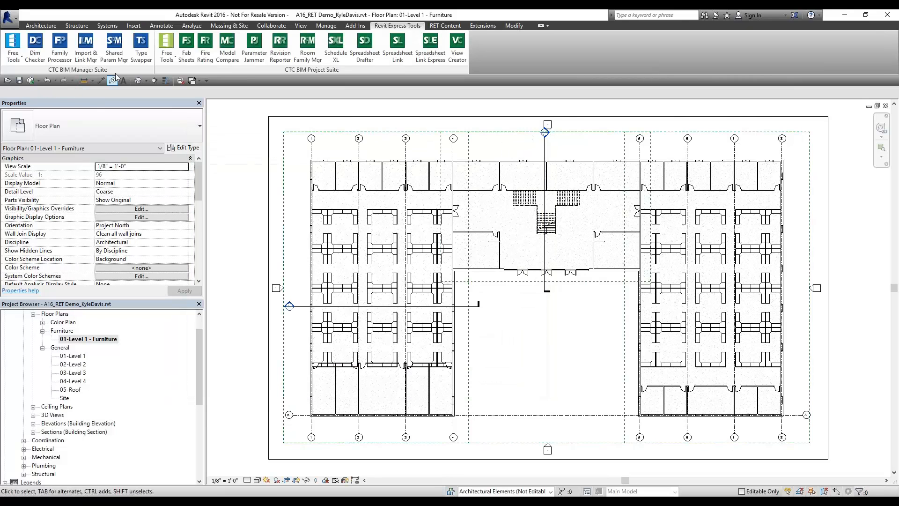
left_click(326, 25)
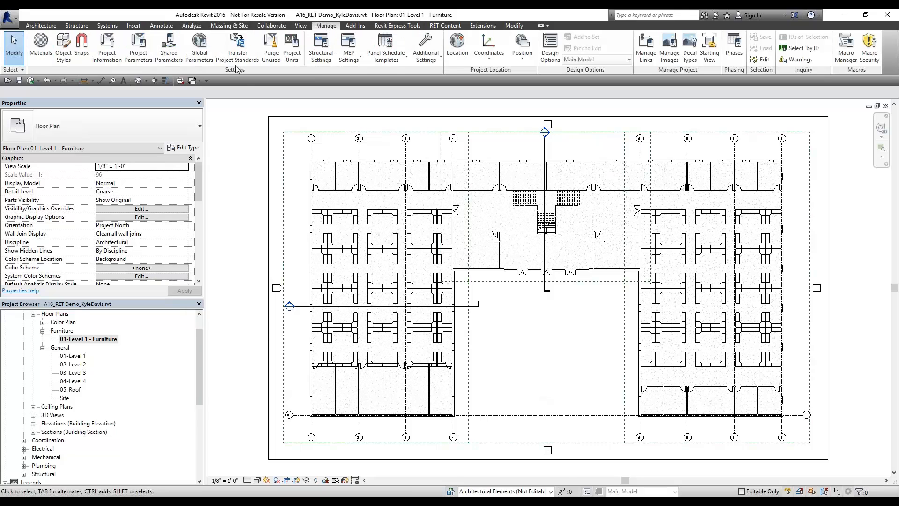
Add Furniture Systems to the Sequence project parameter's categories and close Project Parameters
left_click(138, 49)
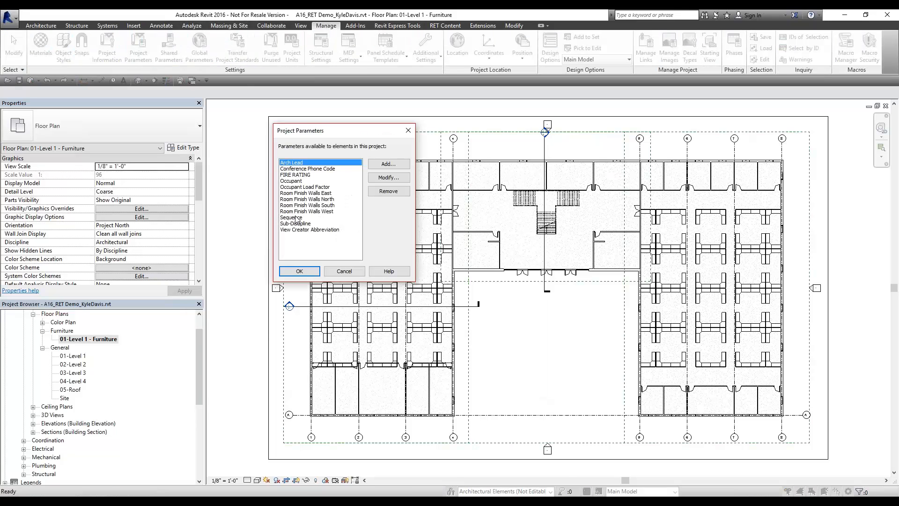
left_click(295, 218)
left_click(389, 177)
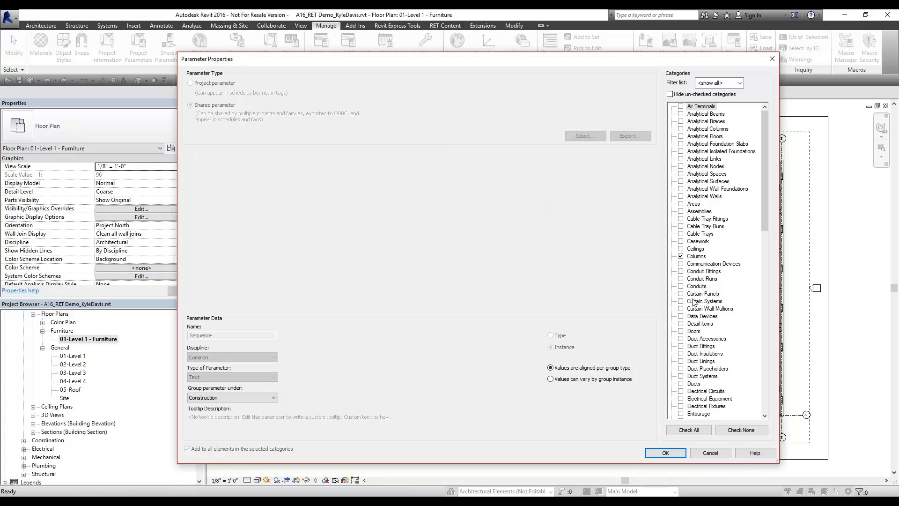
left_click(688, 189)
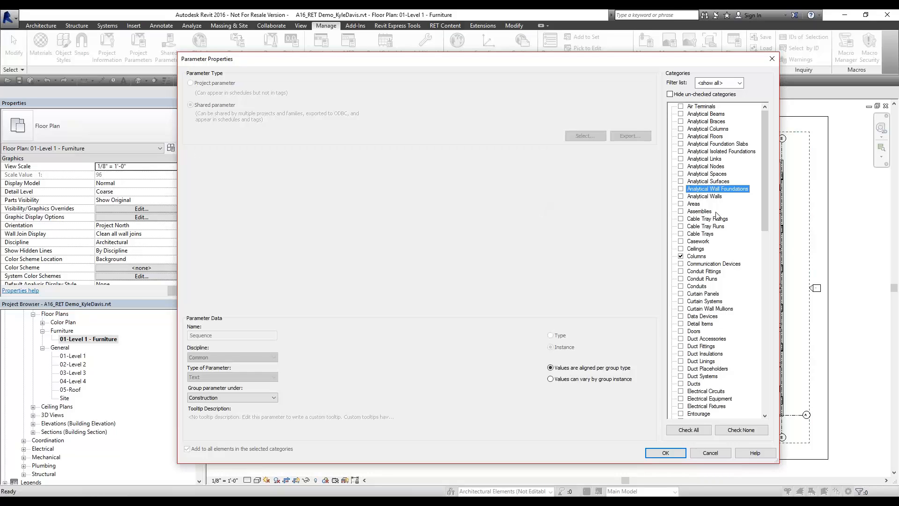
scroll(705, 250, "down", 7)
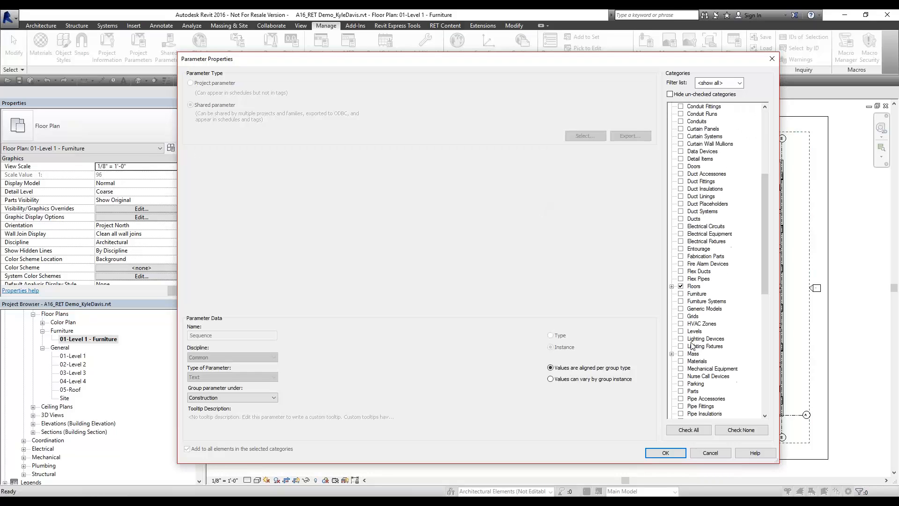
left_click(680, 301)
left_click(675, 452)
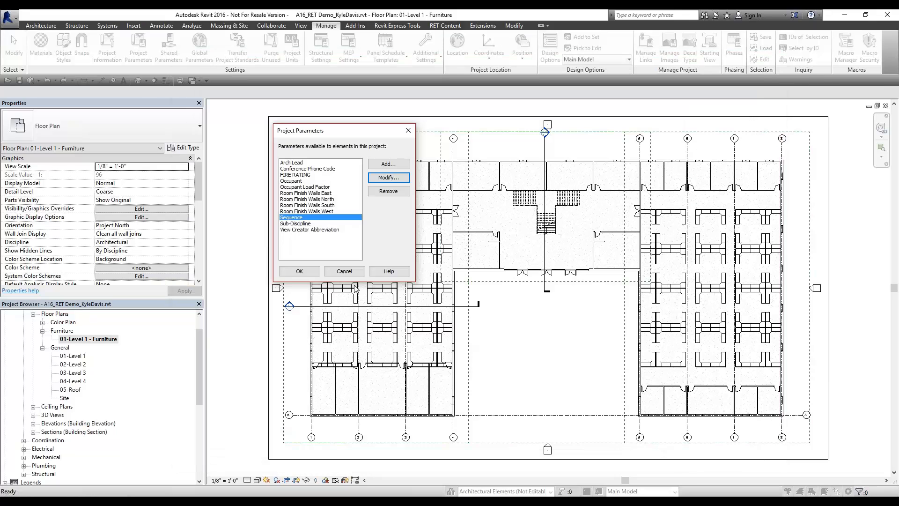
left_click(299, 271)
Open Fab Sheets and select increment 1 under sequence 150716
left_click(397, 25)
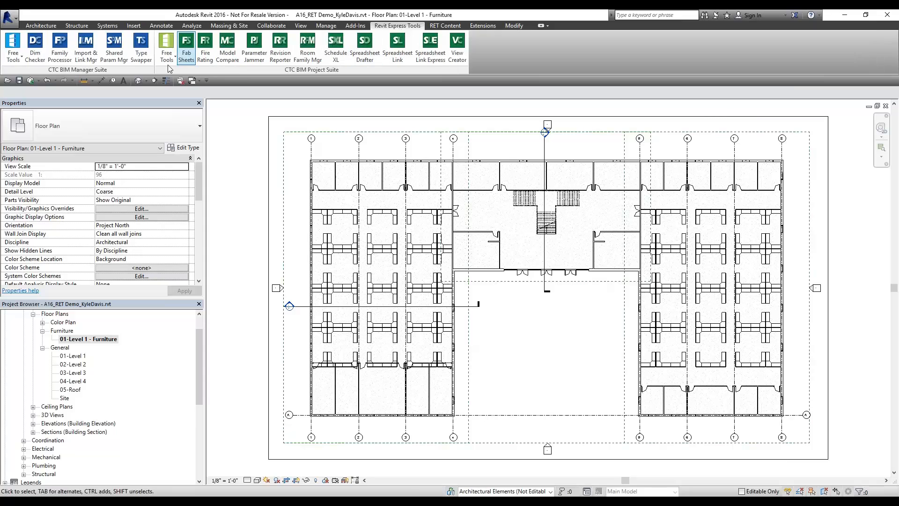
left_click(187, 56)
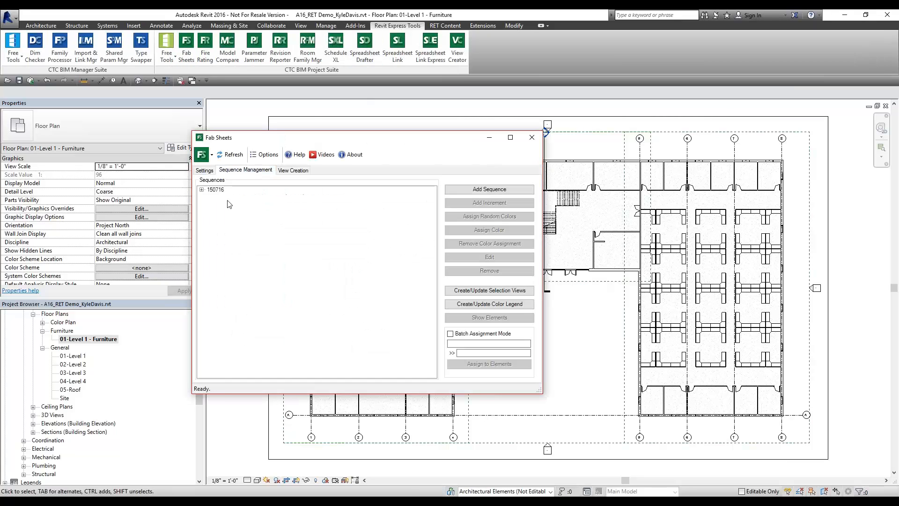
left_click(202, 190)
left_click(202, 189)
left_click(218, 197)
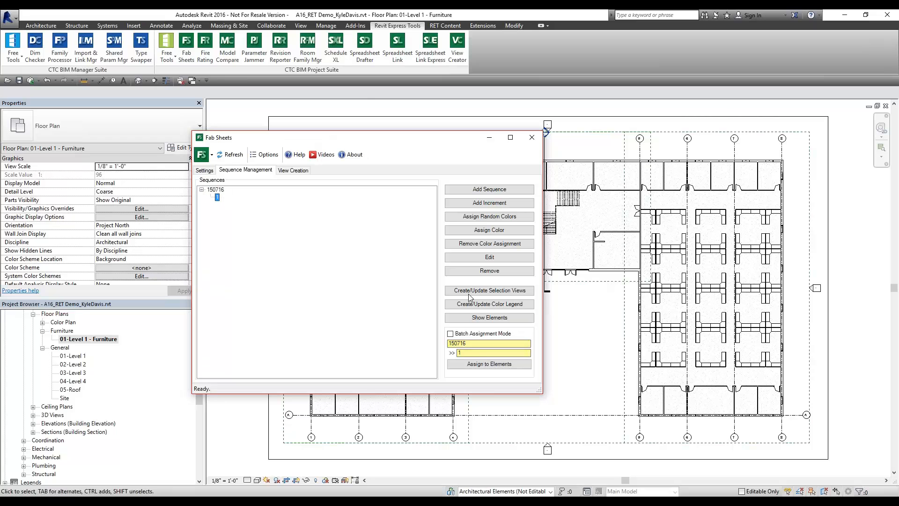
Assign the bottom row of workstation cubicles to increment 1
left_click(495, 363)
scroll(700, 366, "up", 5)
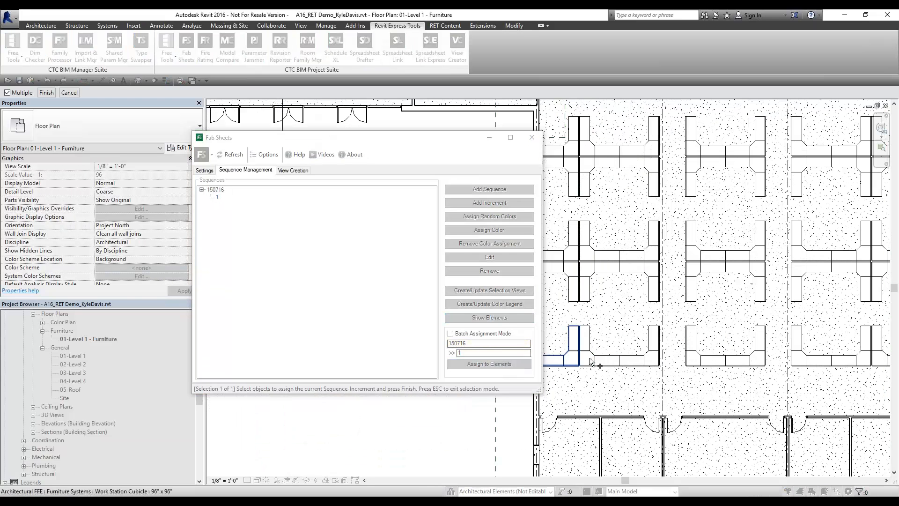
scroll(794, 364, "down", 2)
scroll(644, 349, "up", 3)
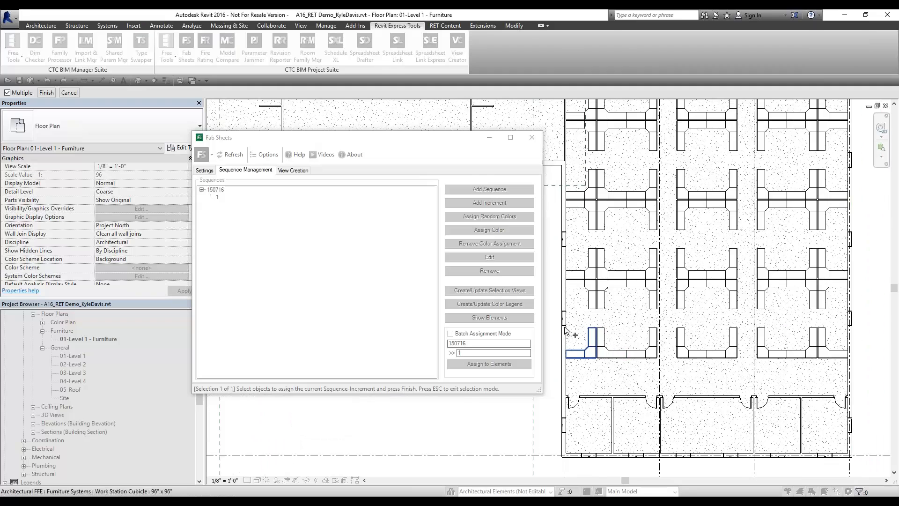
left_click_drag(556, 322, 753, 368)
scroll(767, 378, "down", 1)
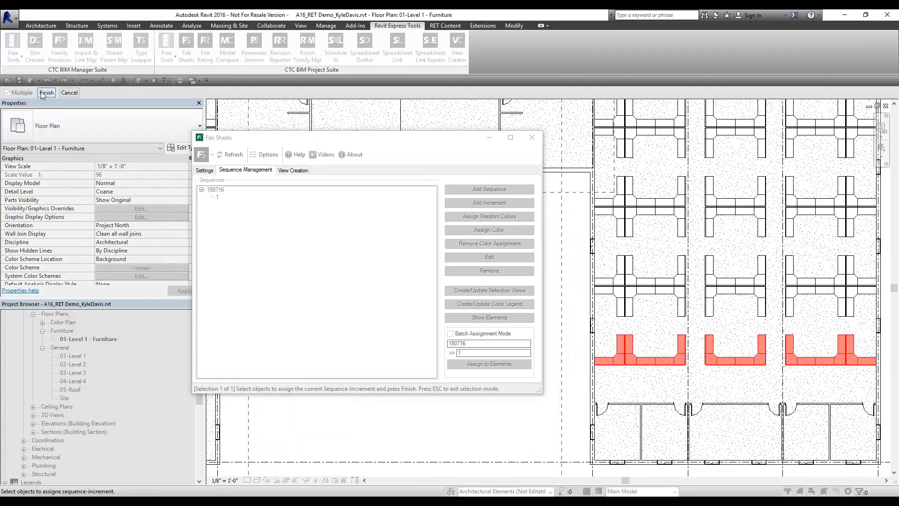
left_click(46, 93)
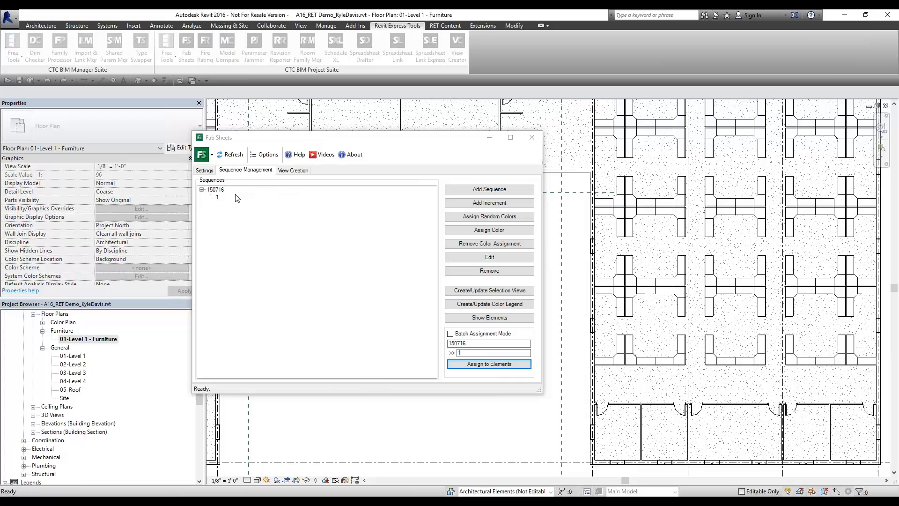
Add increments 2 and 3, and assign the third cubicle row to increment 2
left_click(489, 203)
type("2")
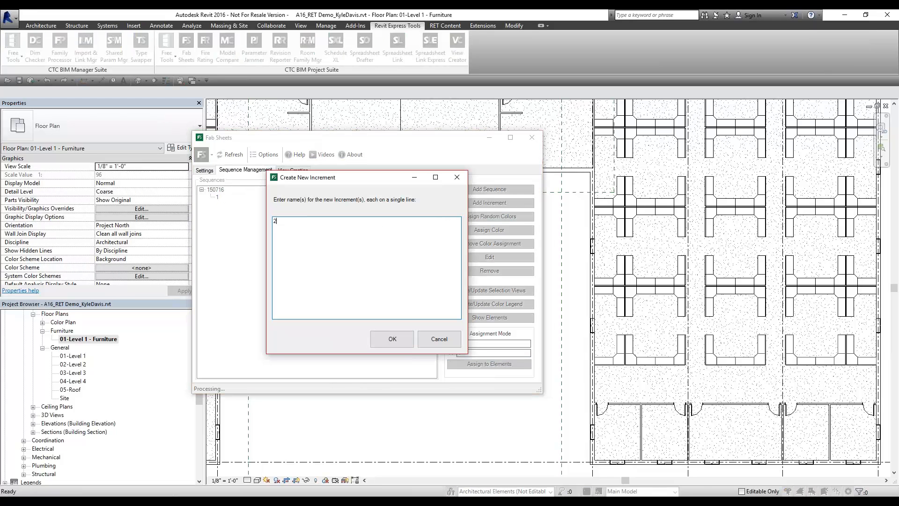
left_click(393, 338)
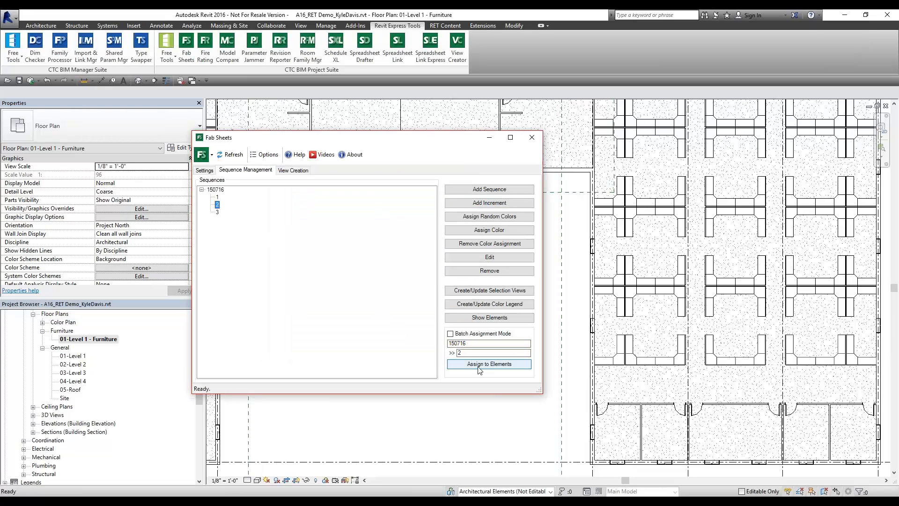
left_click(489, 364)
left_click_drag(581, 253, 877, 330)
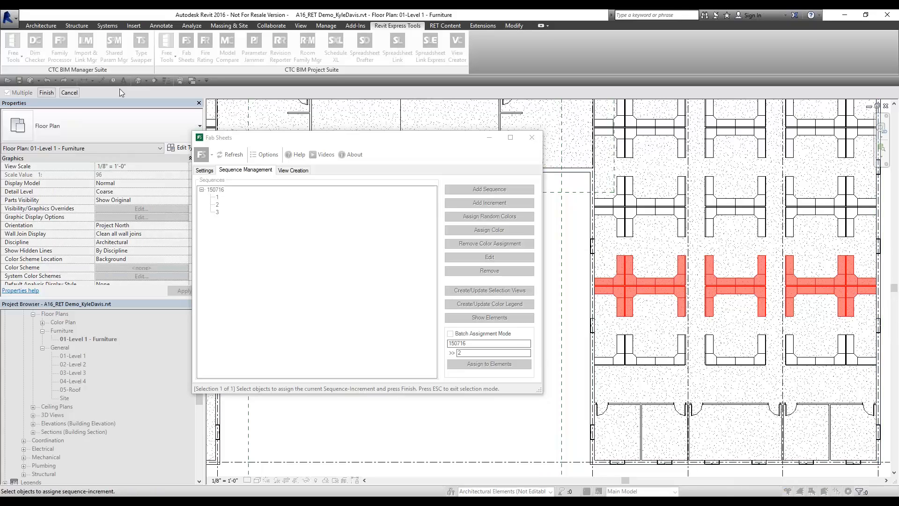
left_click(47, 92)
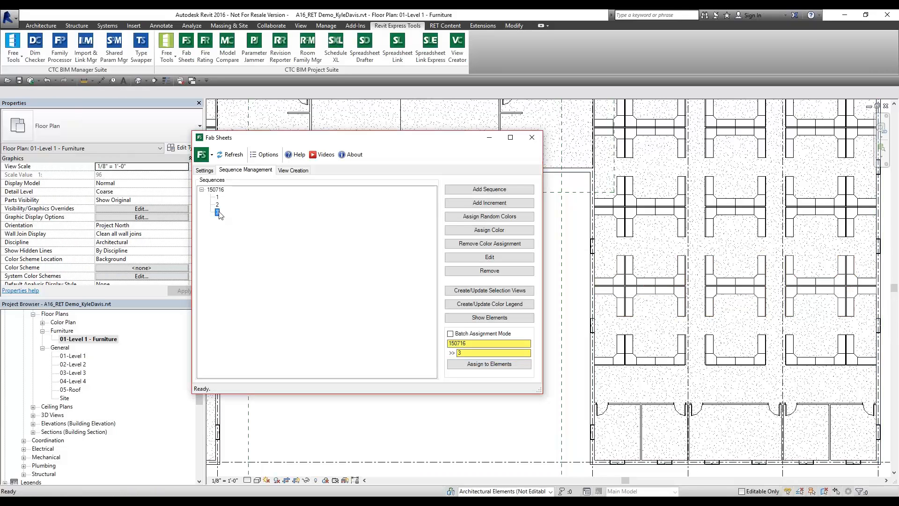
Assign another cubicle row on the right to increment 3
left_click(489, 364)
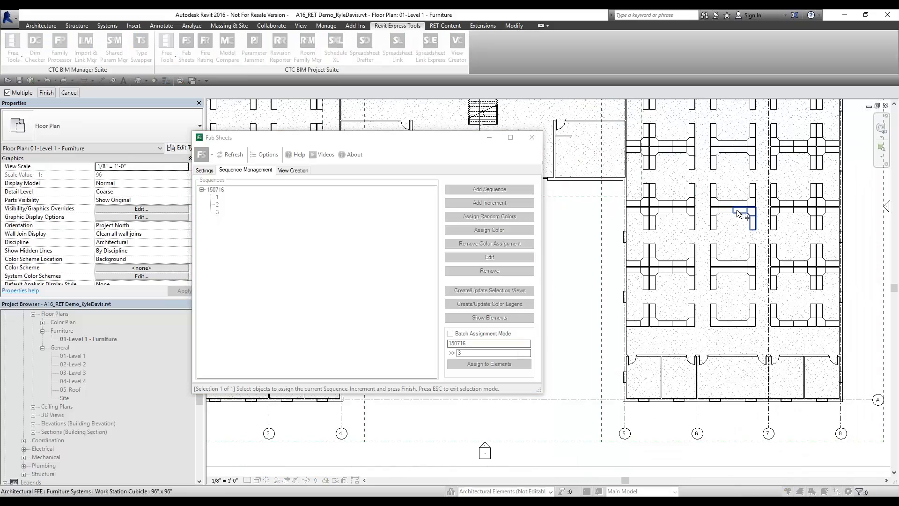
middle_click_drag(632, 249, 764, 254)
left_click_drag(635, 228, 858, 276)
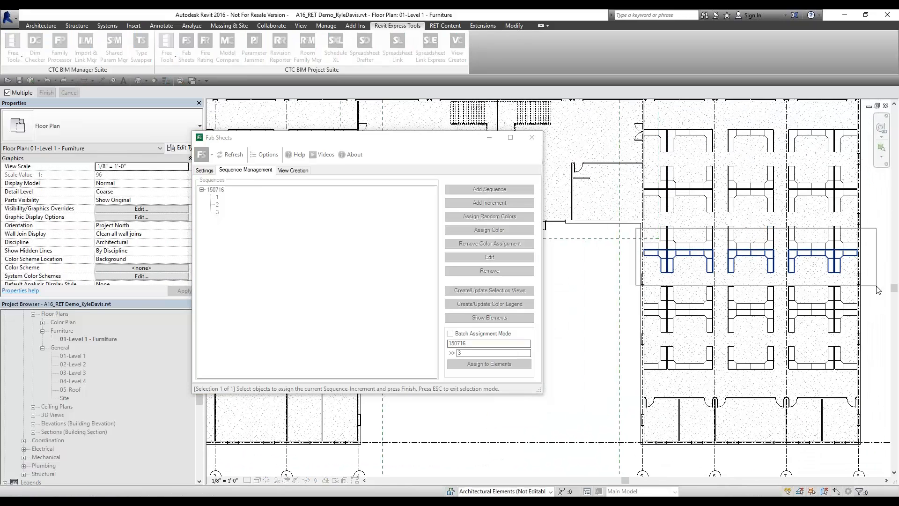
left_click(632, 211)
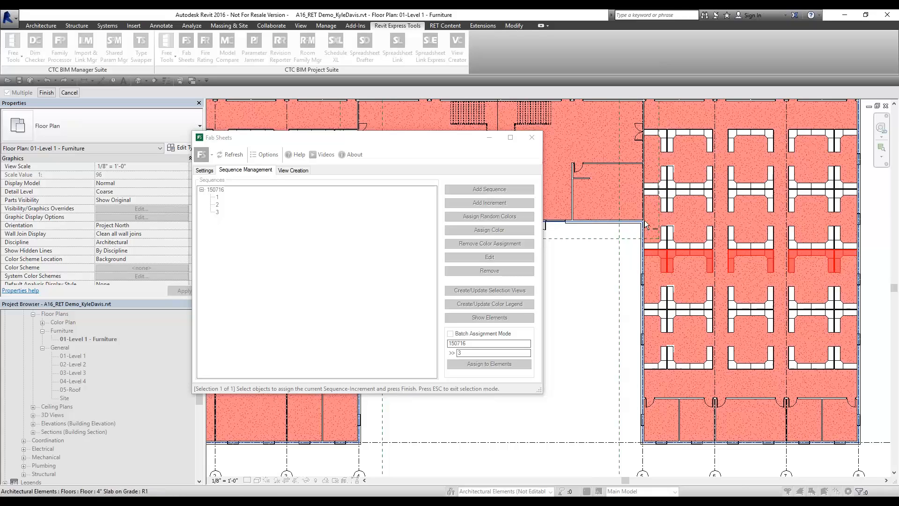
left_click_drag(630, 210, 864, 275)
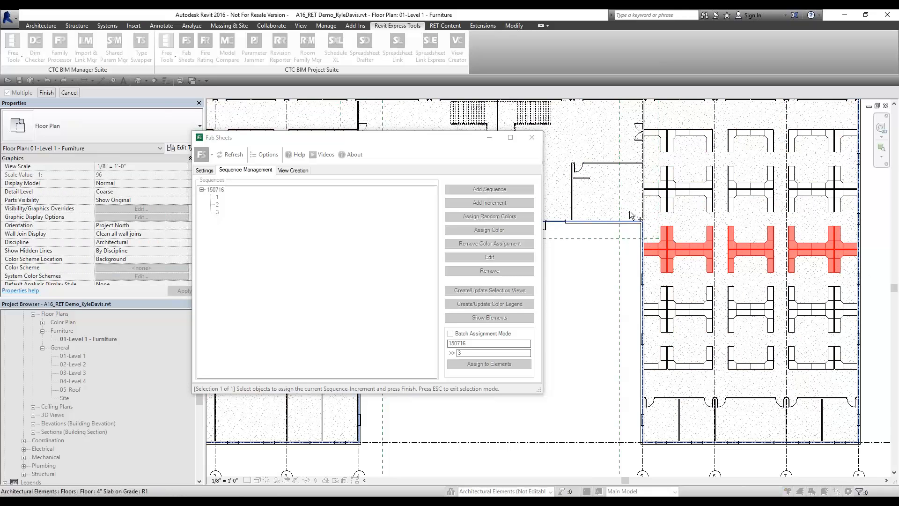
left_click(47, 93)
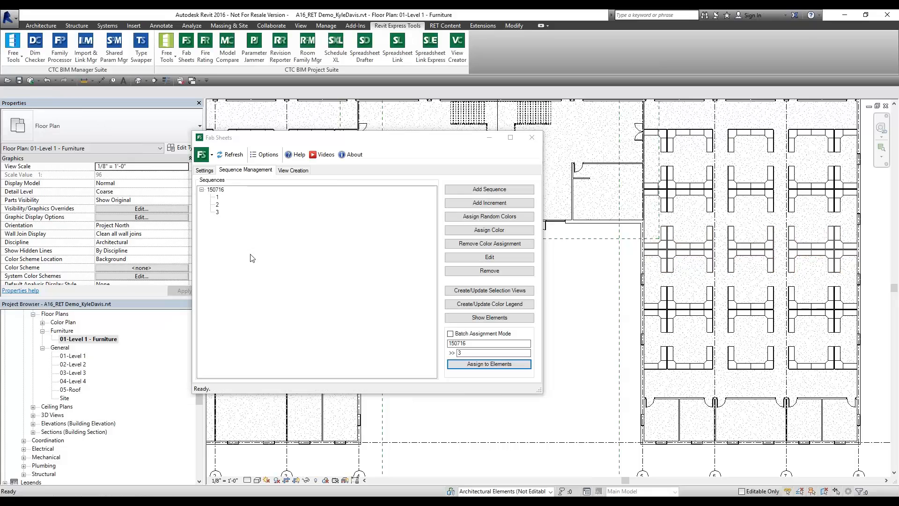
Create scope boxes and plan plus isometric 3D views for 150716 increments 1, 2 and 3
left_click(288, 171)
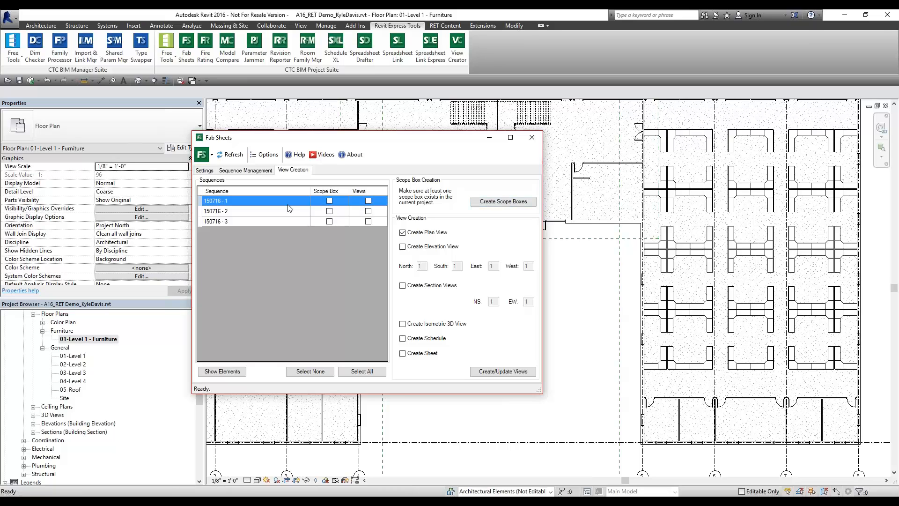
left_click(238, 223, "ctrl")
left_click(240, 213, "ctrl")
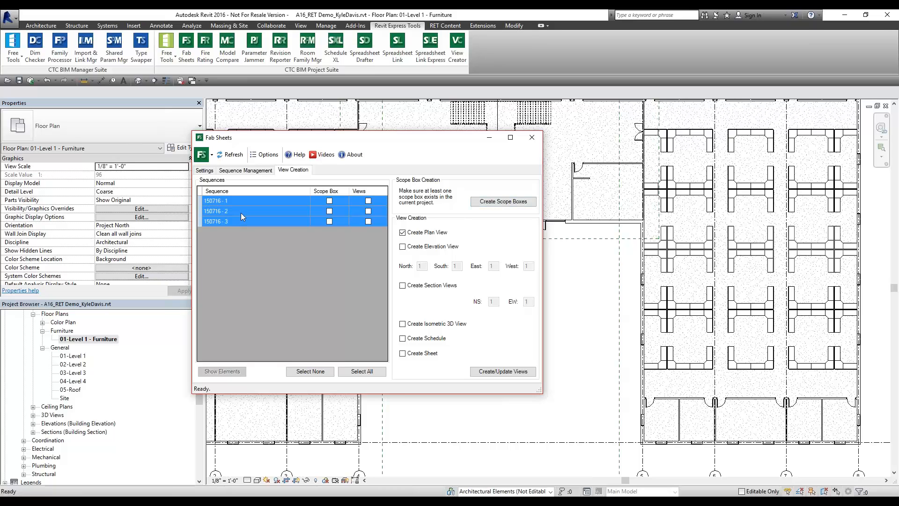
left_click(507, 203)
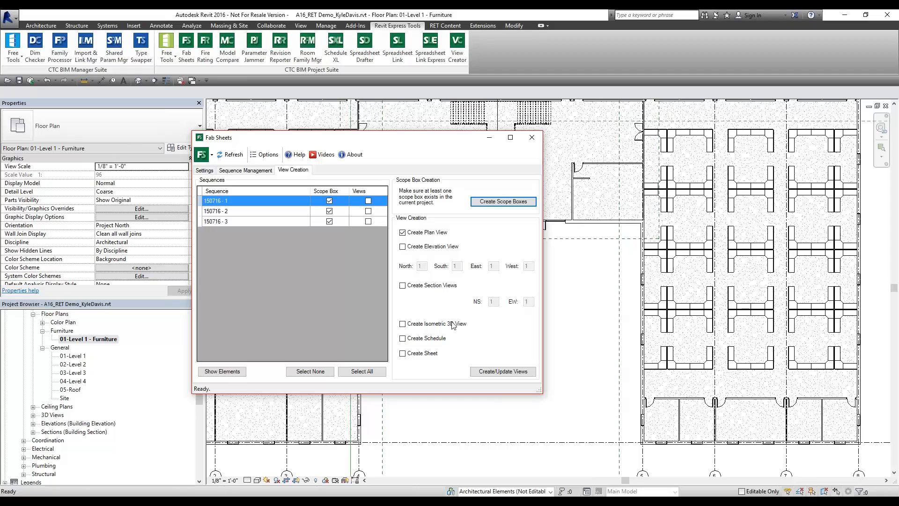
left_click(289, 222, "ctrl")
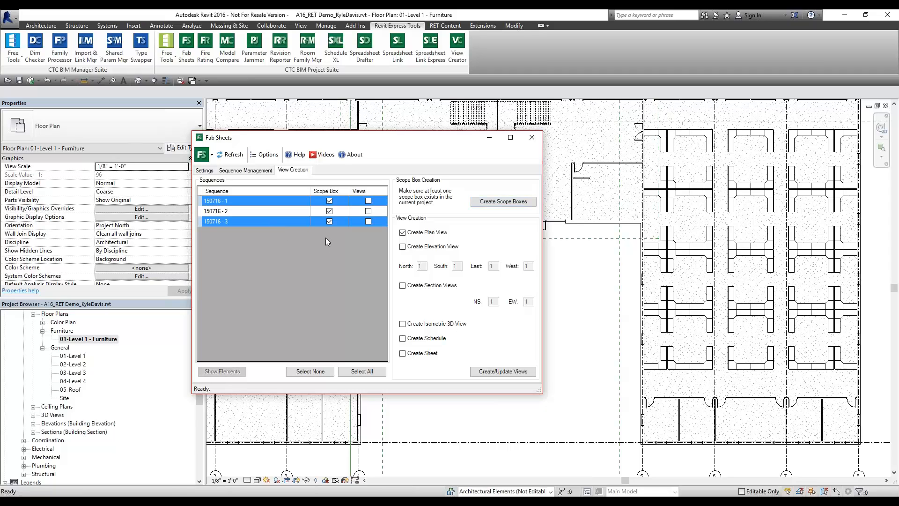
left_click(300, 211, "ctrl")
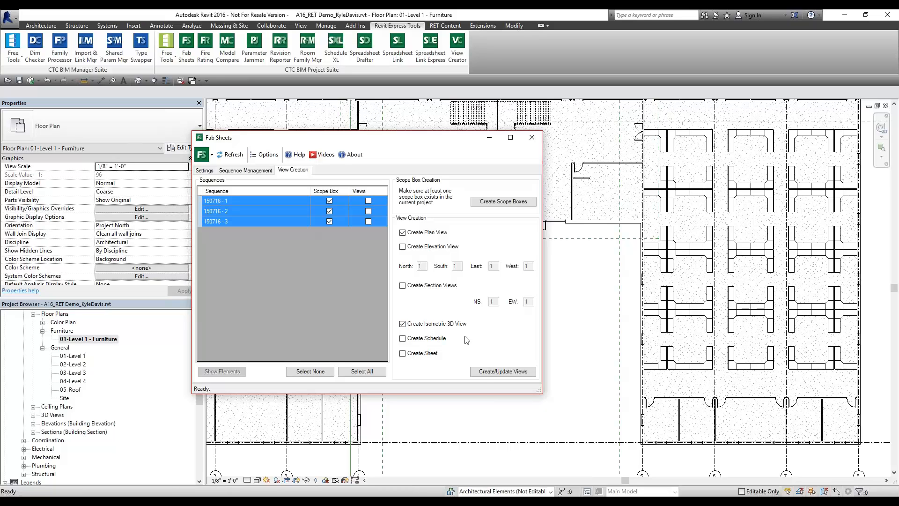
left_click(497, 373)
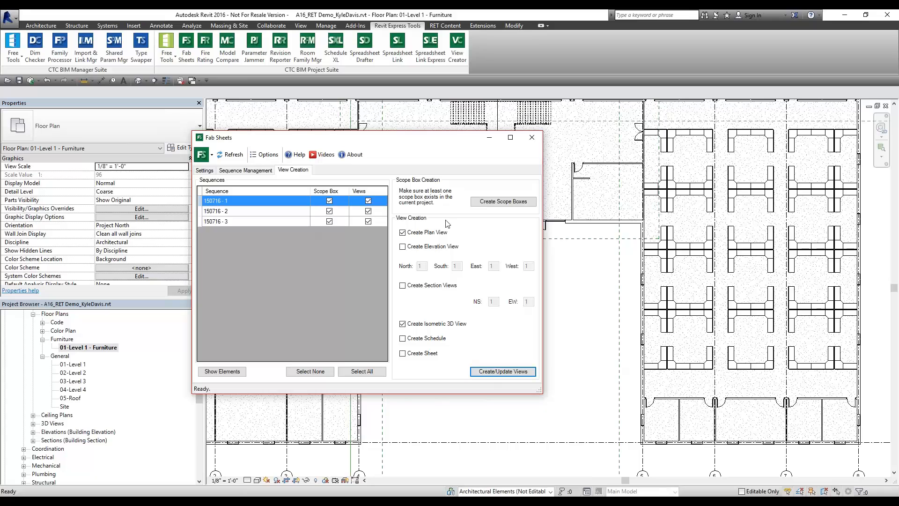
Close Fab Sheets, then open and close the existing 3D View 1
left_click(532, 136)
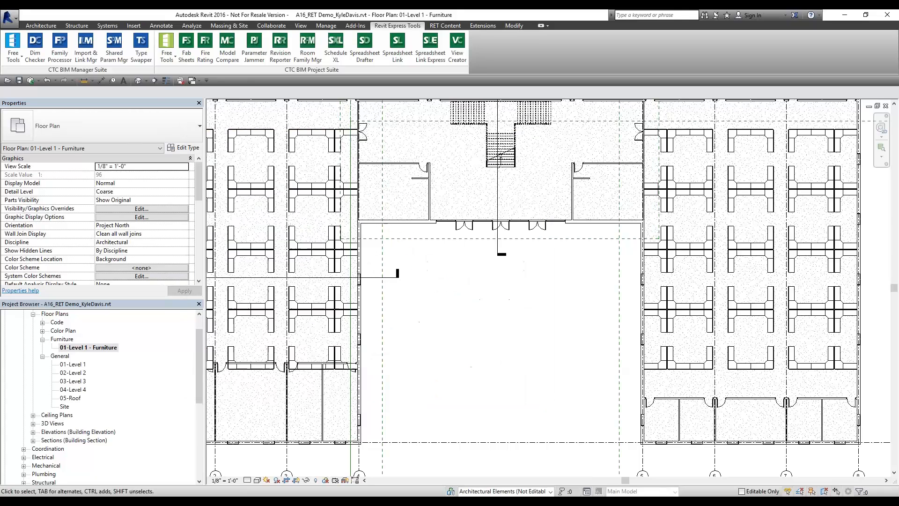
left_click_drag(197, 372, 198, 396)
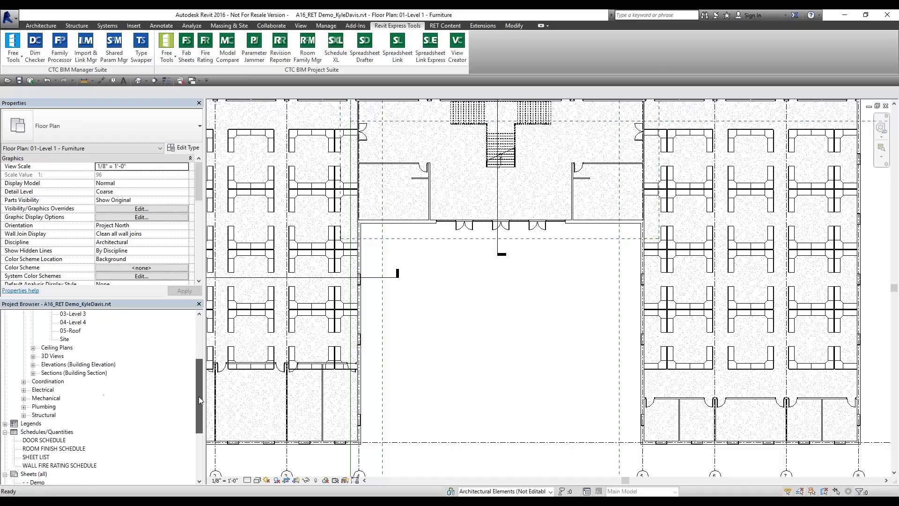
left_click(33, 356)
left_click(42, 374)
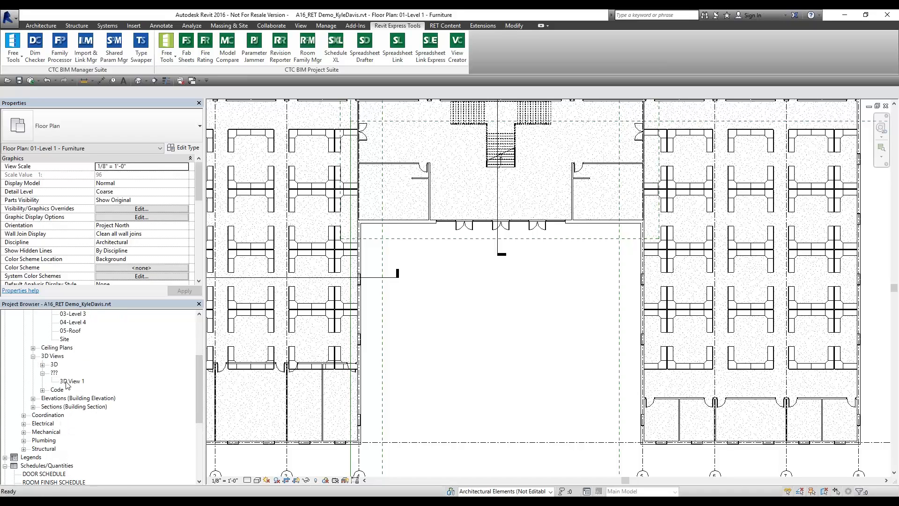
double_click(71, 381)
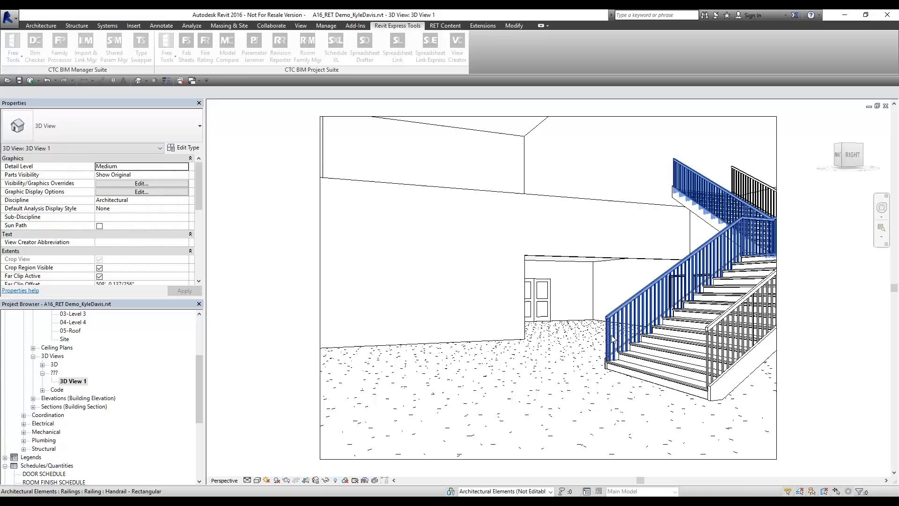
left_click(885, 106)
Inspect the 150716 - 1 and 150716 - 2 3D views under Code, then close them
left_click(42, 365)
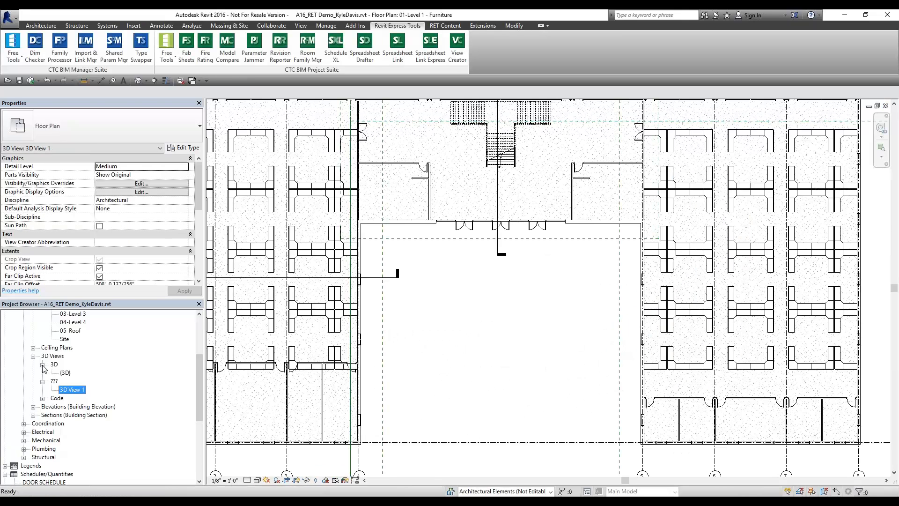
left_click(42, 398)
scroll(64, 417, "down", 2)
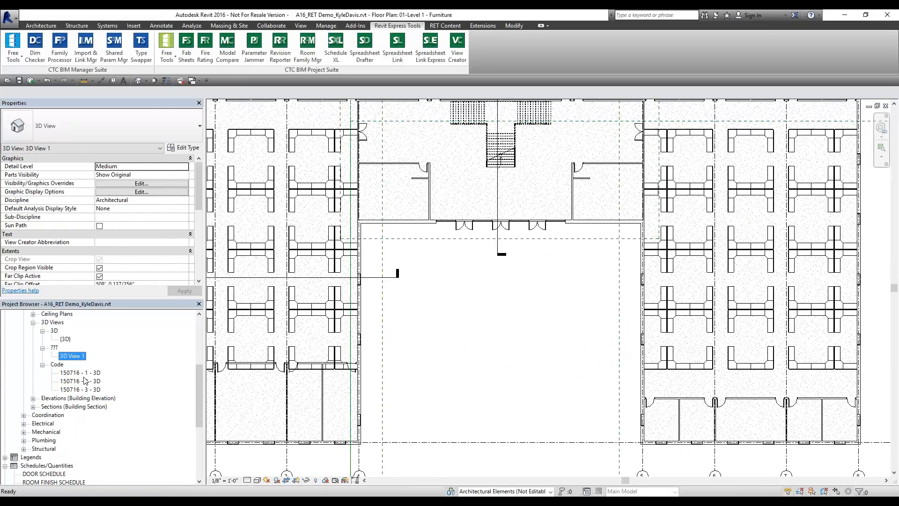
double_click(93, 373)
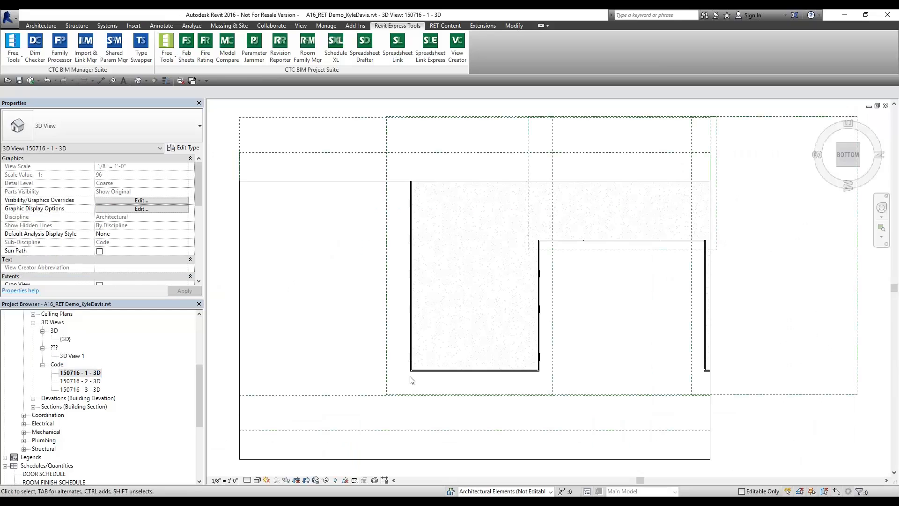
double_click(90, 382)
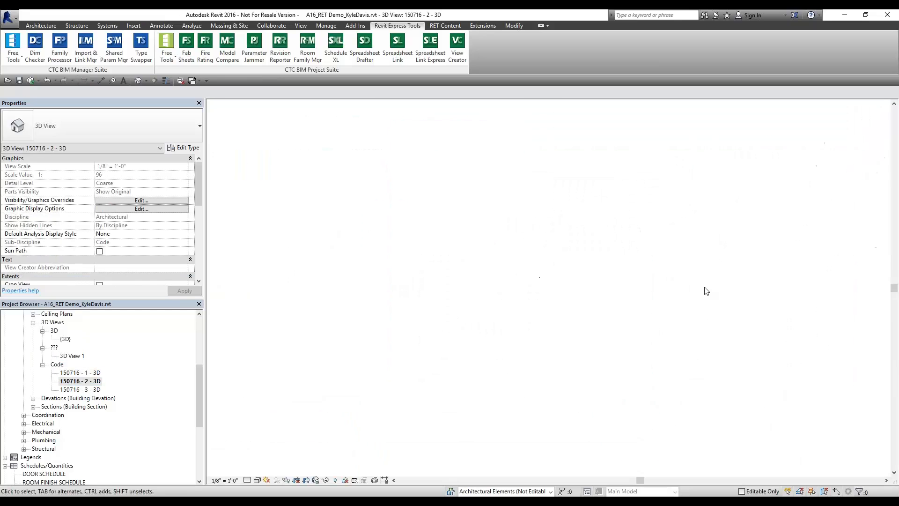
middle_click_drag(706, 247, 751, 230, "shift")
left_click(886, 106)
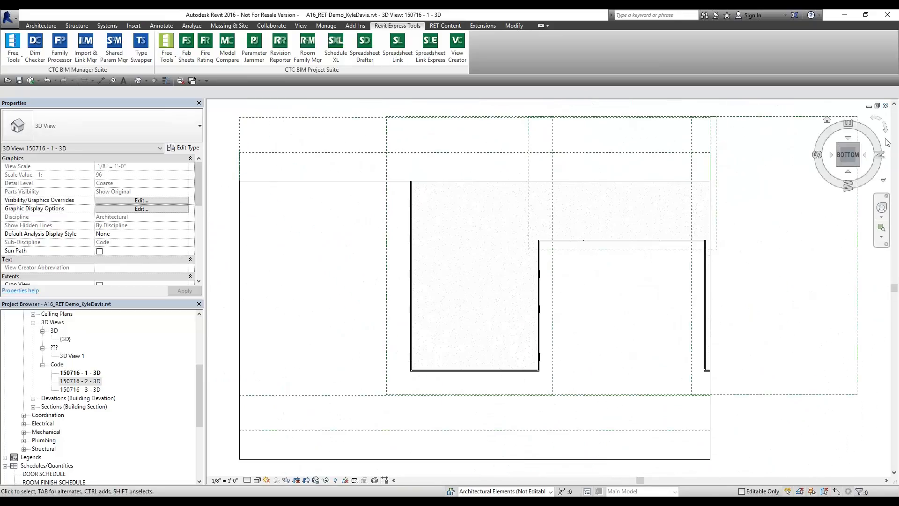
left_click(885, 107)
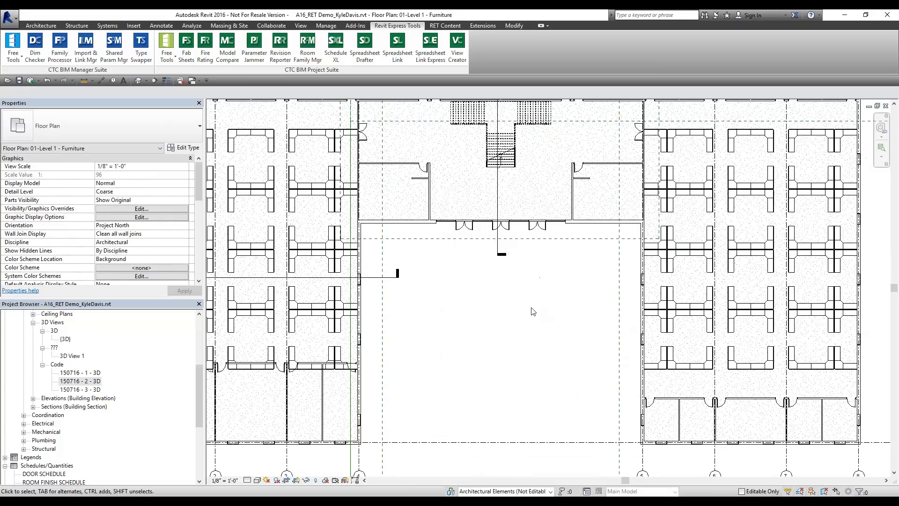